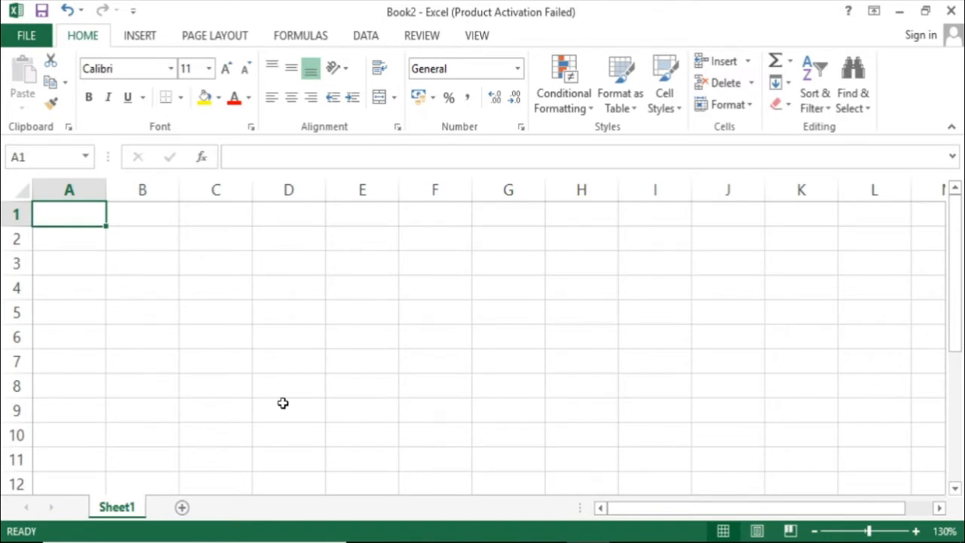
# Step: Enter the headings S.NO., Name and Class in cells A1 to C1
pyautogui.write('S.NO.')
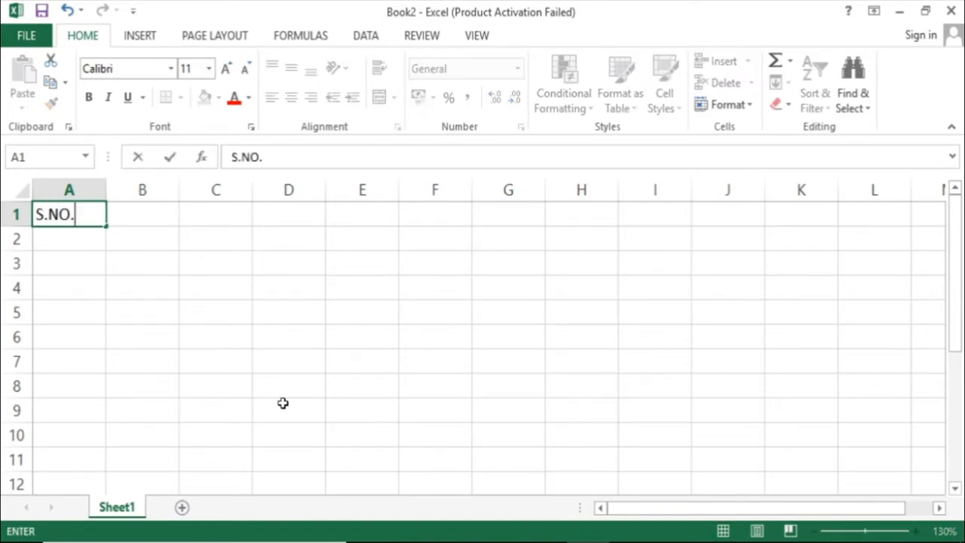
pyautogui.press('Tab')
pyautogui.write('Name')
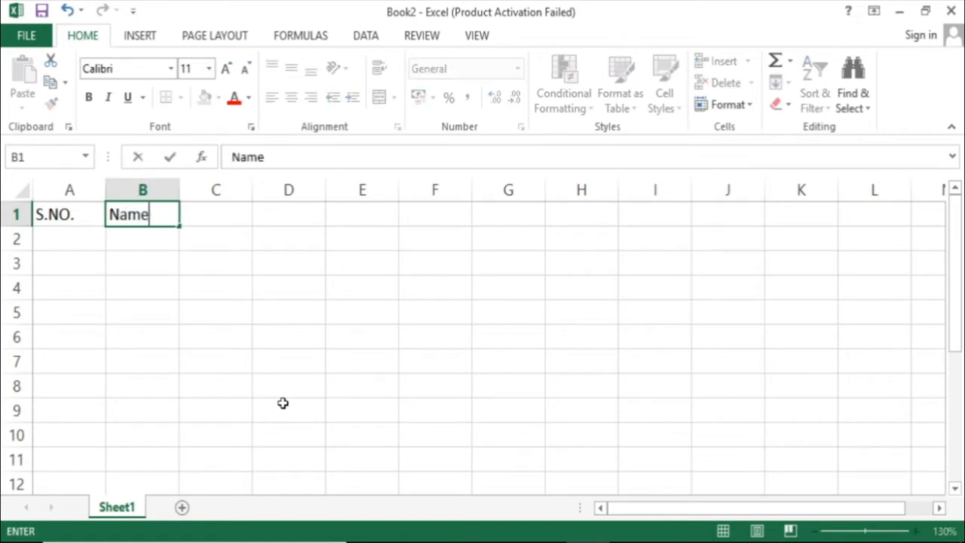
pyautogui.press('Tab')
pyautogui.write('Class')
pyautogui.press('Tab')
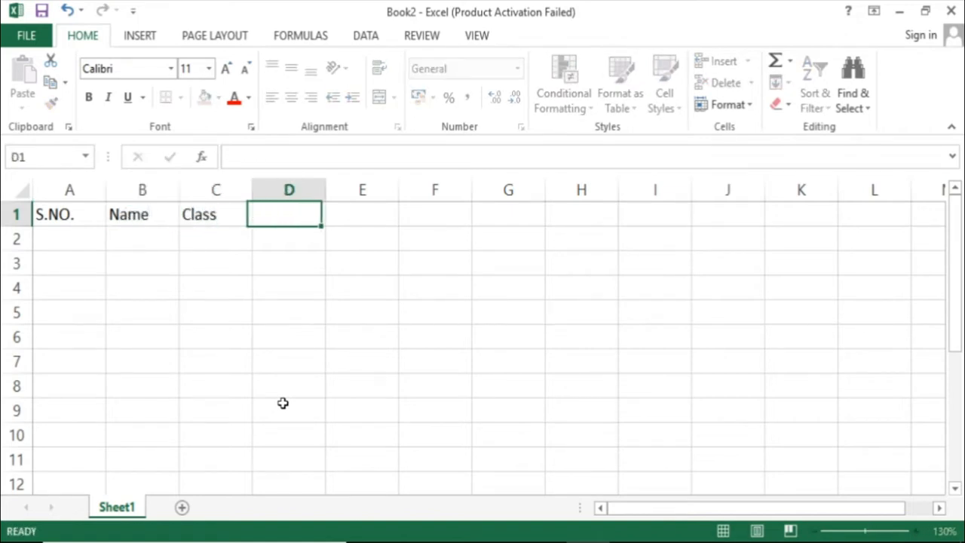
# Step: Enter the subject headings Hindi, English and Maths in cells D1 to F1
pyautogui.write('Su')
pyautogui.press('BackSpace')
pyautogui.press('BackSpace')
pyautogui.write('H')
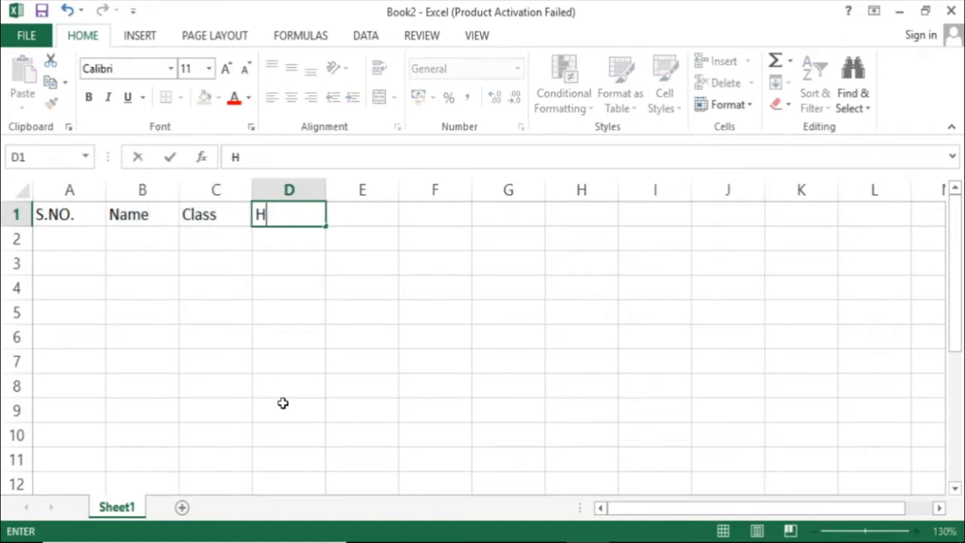
pyautogui.write('indi')
pyautogui.press('Tab')
pyautogui.write('E')
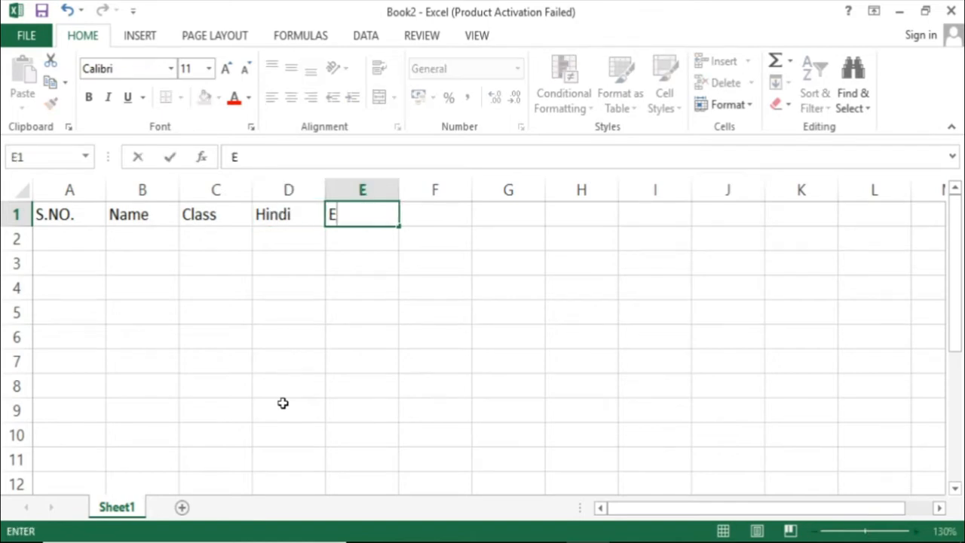
pyautogui.write('nglish')
pyautogui.press('Tab')
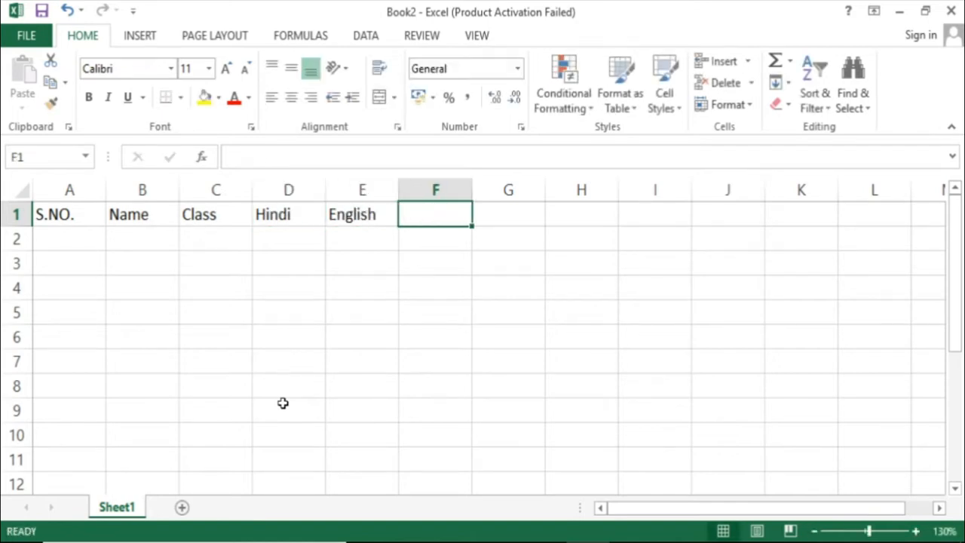
pyautogui.write('Maths')
pyautogui.press('Tab')
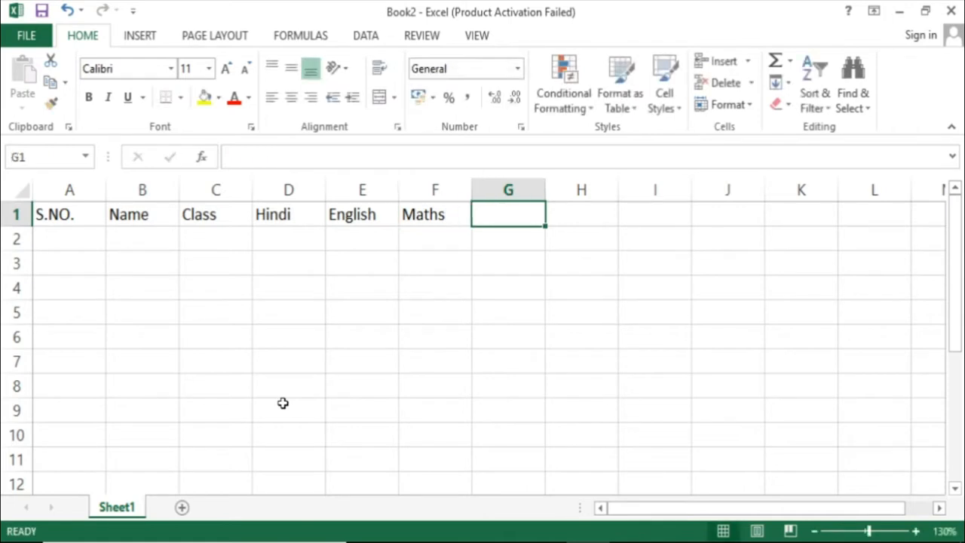
# Step: Enter the headings Total, Percentage and Division in cells G1 to I1, and autofit column H to its heading
pyautogui.write('Total')
pyautogui.press('Tab')
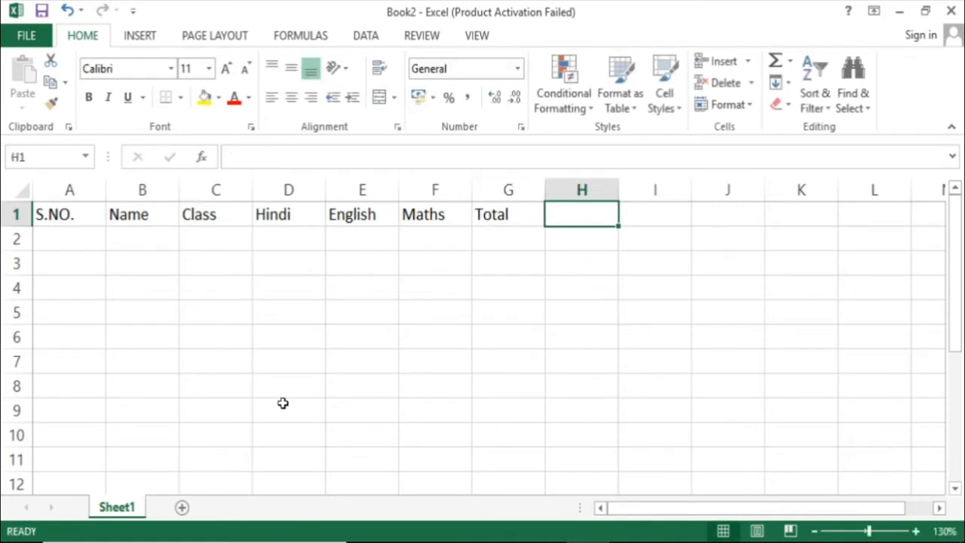
pyautogui.write('Percentage')
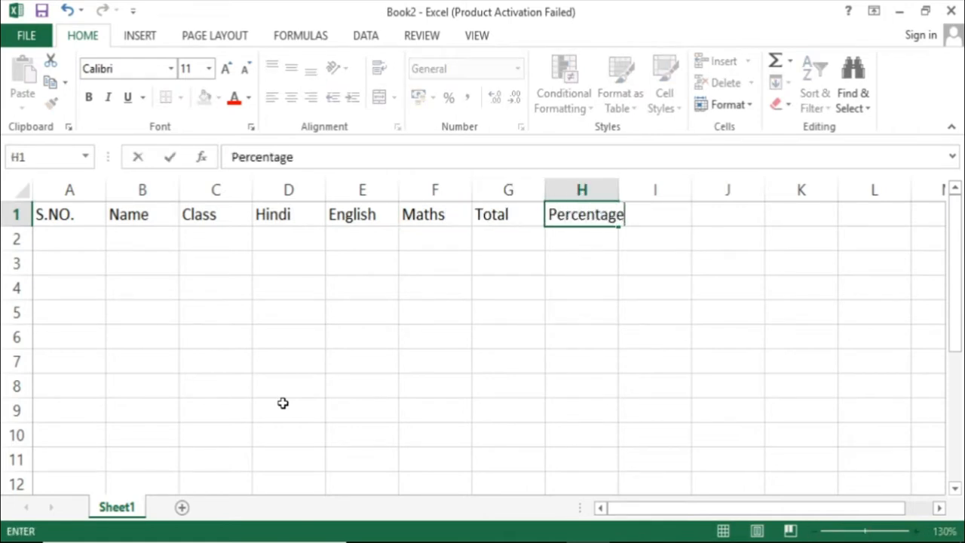
pyautogui.press('Tab')
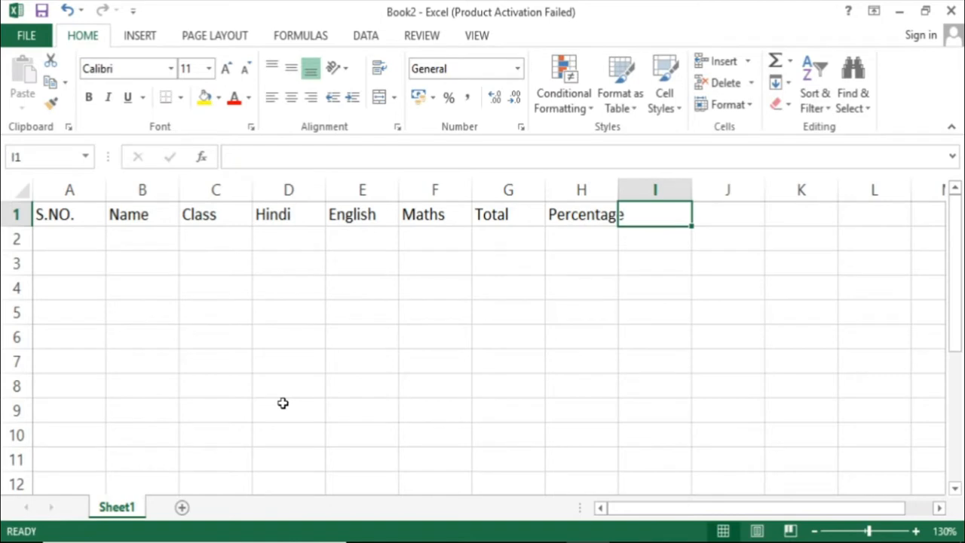
pyautogui.write('Division')
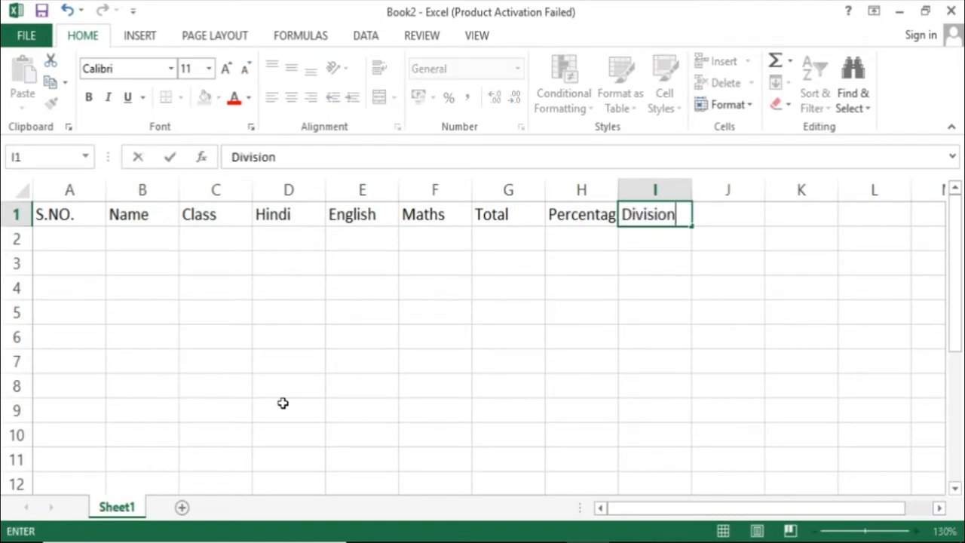
pyautogui.click(526, 403)
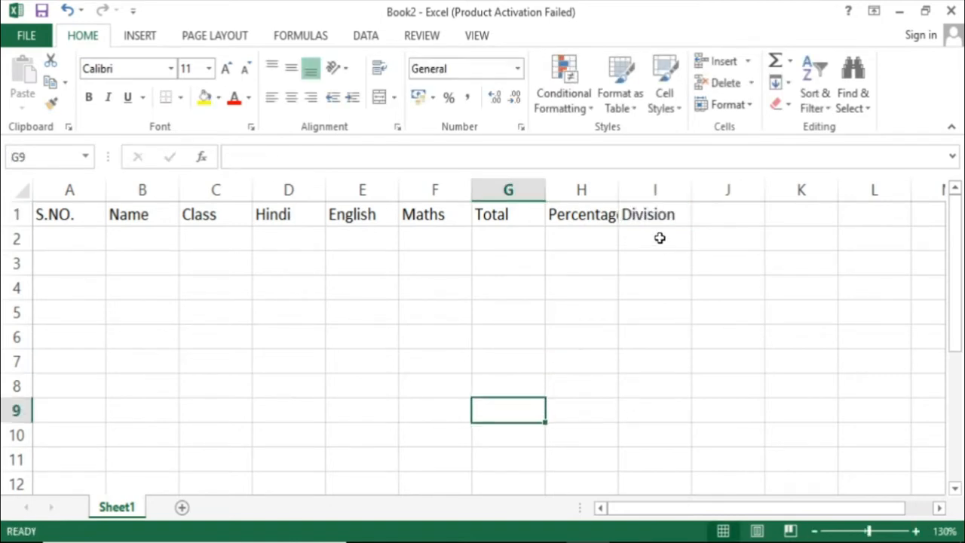
pyautogui.doubleClick(617, 188)
pyautogui.click(702, 312)
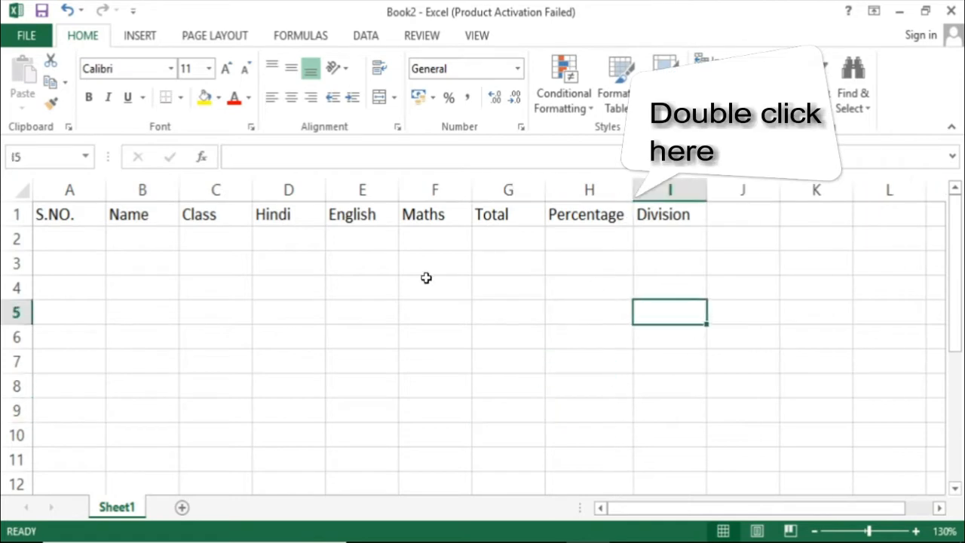
# Step: Number the rows 1 to 4 in cells A2 to A5 by entering 1 and filling it down as a series
pyautogui.click(84, 236)
pyautogui.write('1')
pyautogui.press('Return')
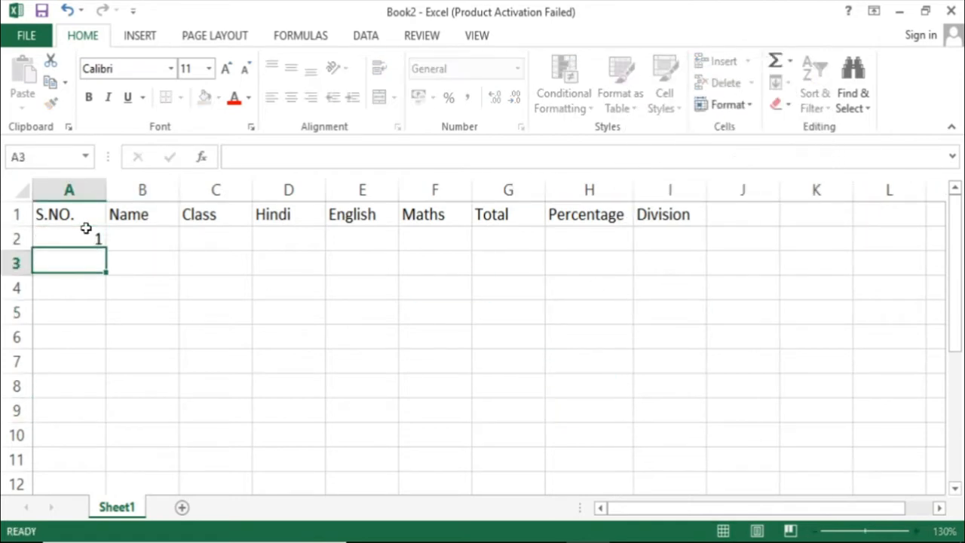
pyautogui.click(92, 239)
pyautogui.moveTo(107, 251); pyautogui.dragTo(104, 316)
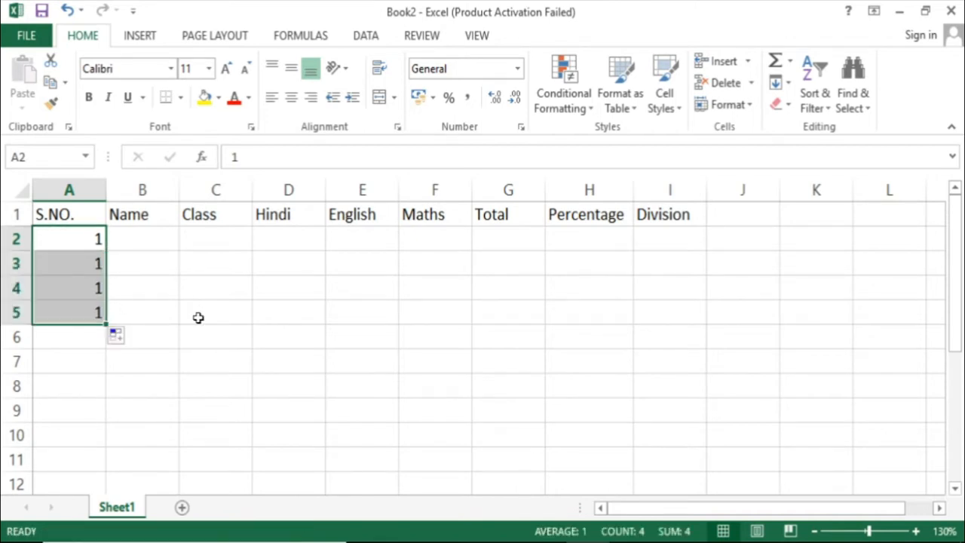
pyautogui.click(123, 340)
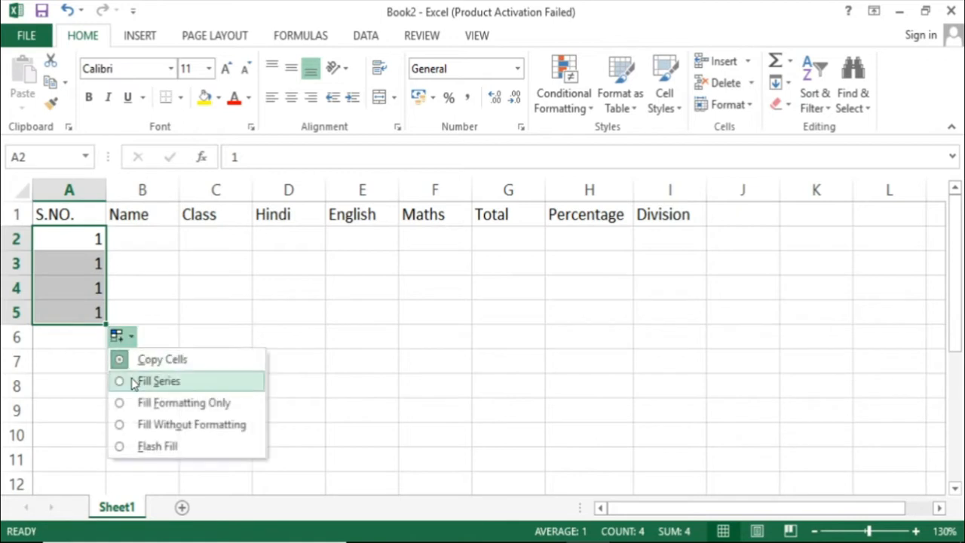
pyautogui.click(134, 380)
# Step: Enter the names A, B, C and D in cells B2 to B5
pyautogui.click(126, 249)
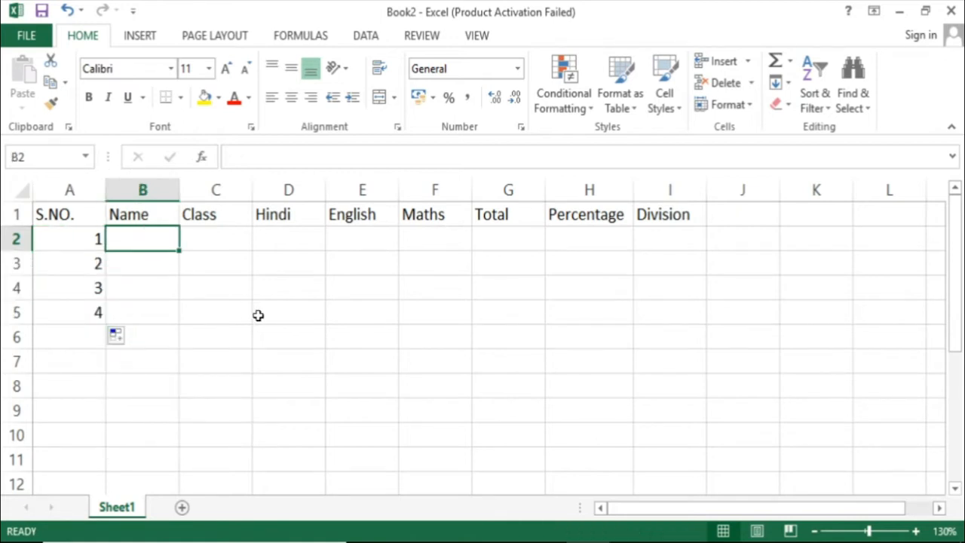
pyautogui.write('A')
pyautogui.press('Return')
pyautogui.write('B')
pyautogui.press('Return')
pyautogui.write('C')
pyautogui.press('Return')
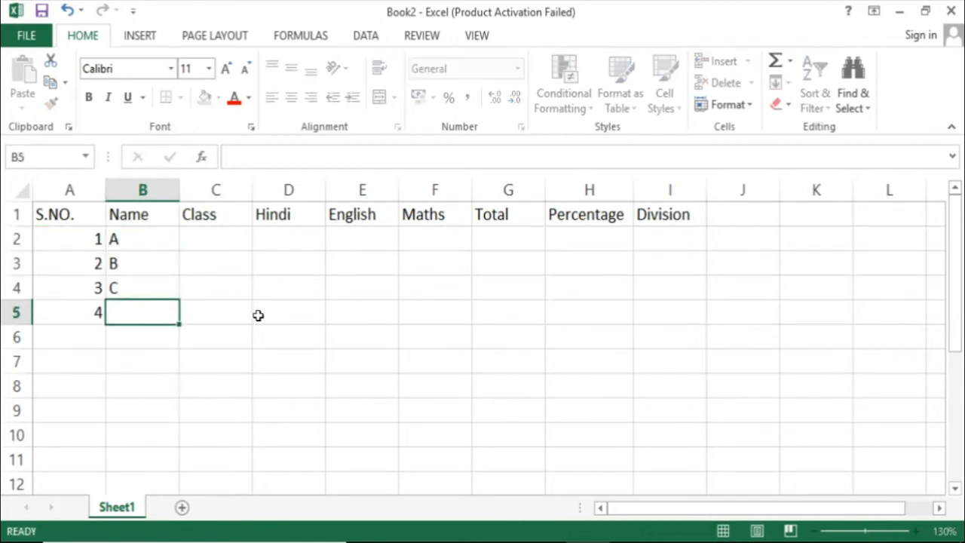
pyautogui.write('D')
pyautogui.press('Return')
# Step: Enter the class VI in cell C2 and fill it down to C5
pyautogui.press('Up')
pyautogui.press('Up')
pyautogui.press('Up')
pyautogui.press('Up')
pyautogui.press('Up')
pyautogui.press('Down')
pyautogui.press('Right')
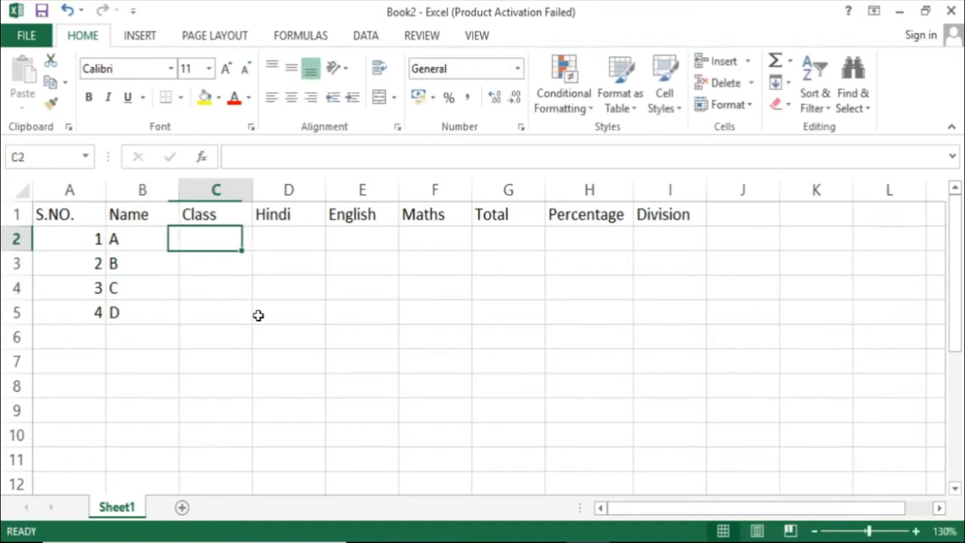
pyautogui.write('VI')
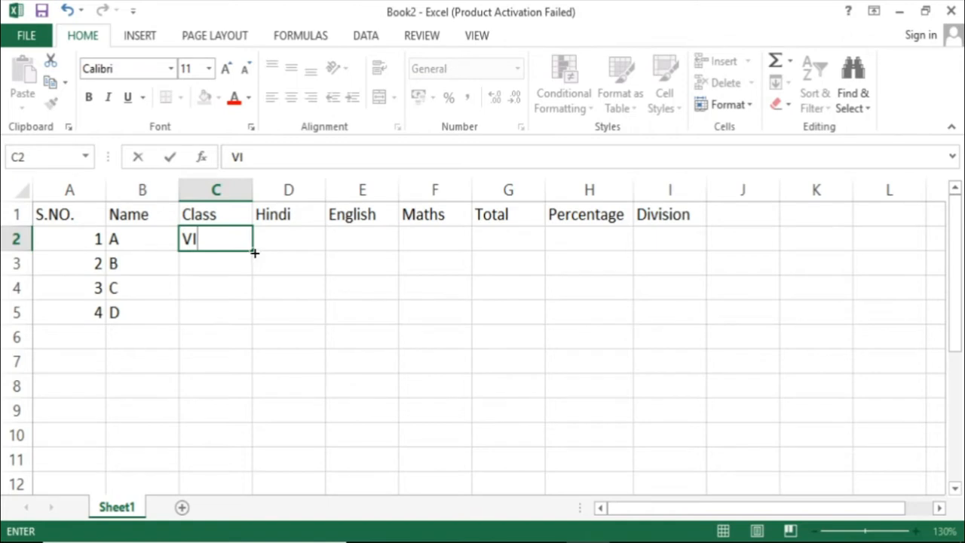
pyautogui.moveTo(254, 253); pyautogui.dragTo(259, 335)
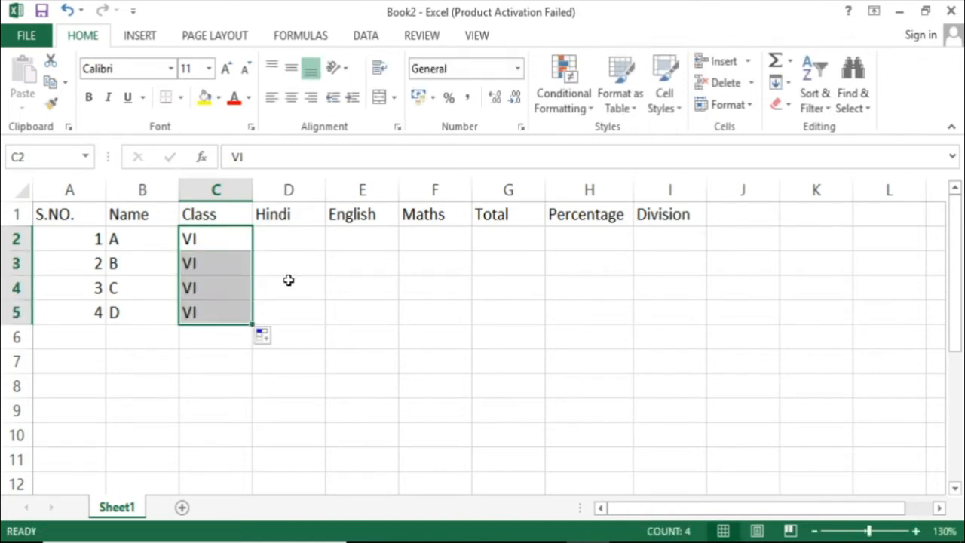
# Step: Append /100 to the Hindi heading in D1 and copy the added text for reuse
pyautogui.click(299, 242)
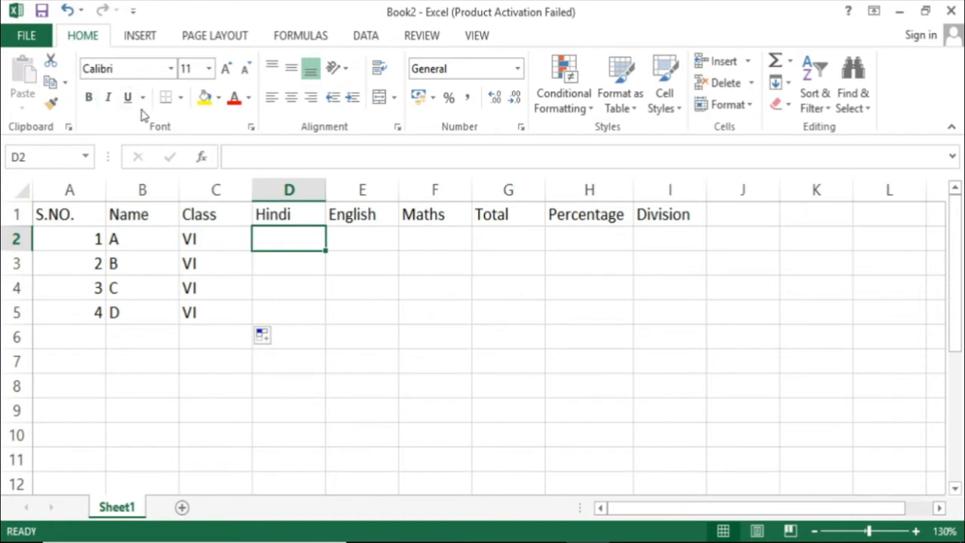
pyautogui.doubleClick(295, 215)
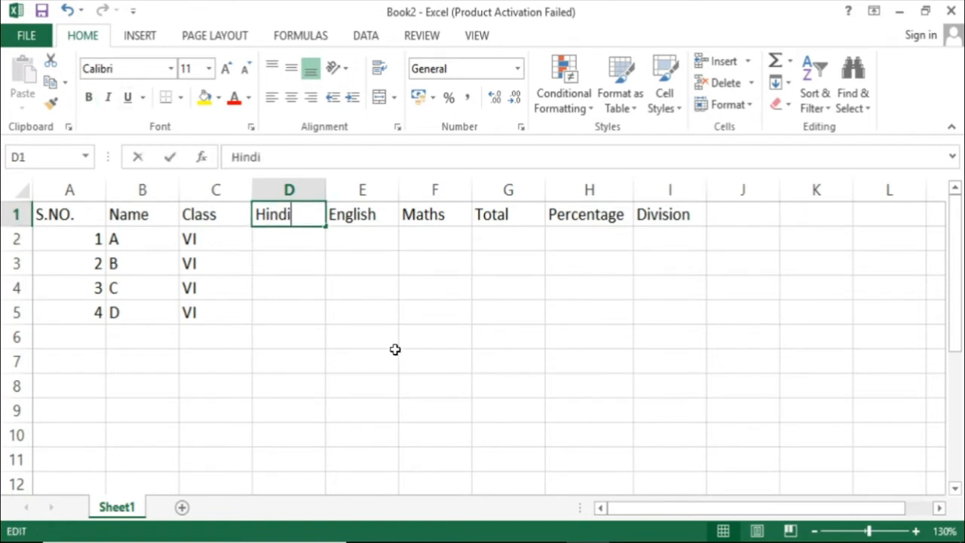
pyautogui.write('/100')
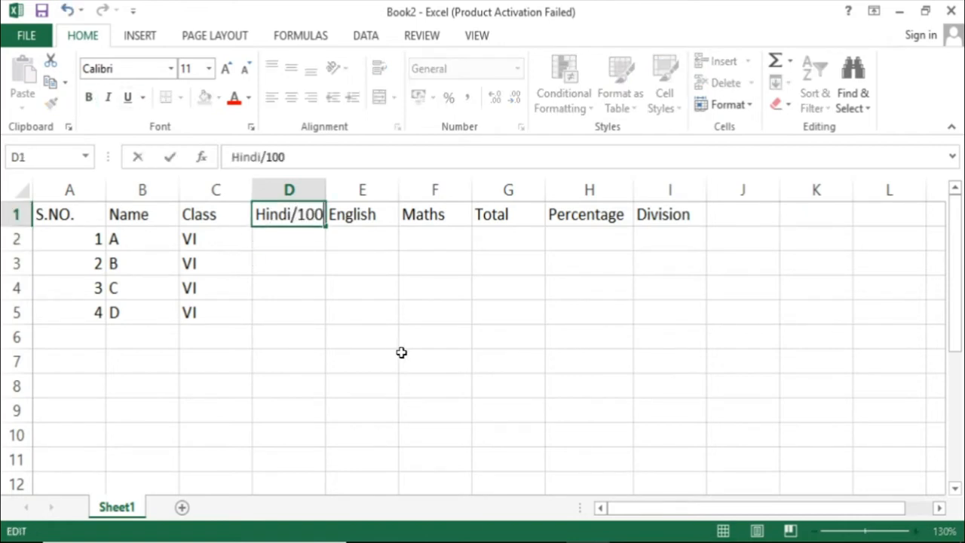
pyautogui.hotkey('shift', 'Left')
pyautogui.hotkey('shift', 'Left')
pyautogui.hotkey('shift', 'Left')
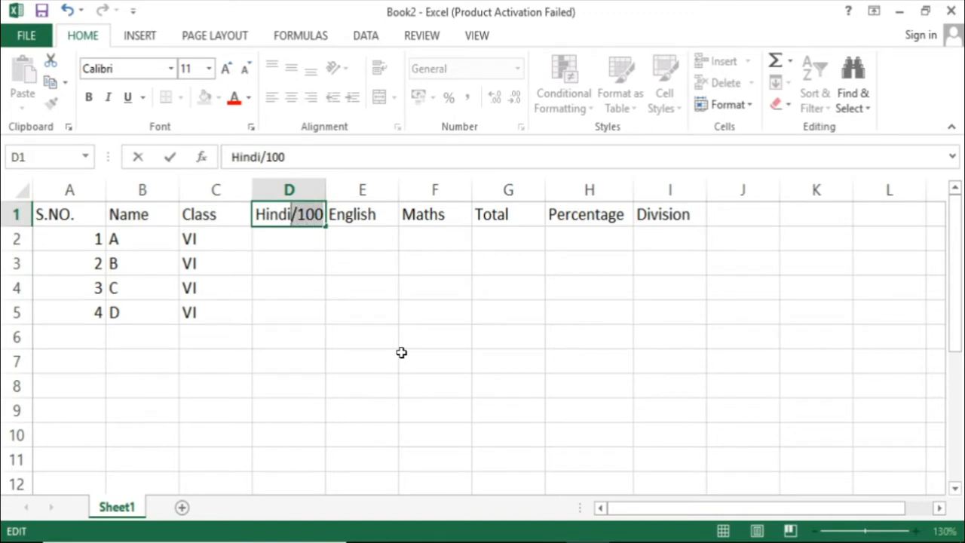
pyautogui.click(50, 88)
# Step: Paste the copied /100 at the end of the English heading in E1
pyautogui.click(378, 218)
pyautogui.doubleClick(378, 217)
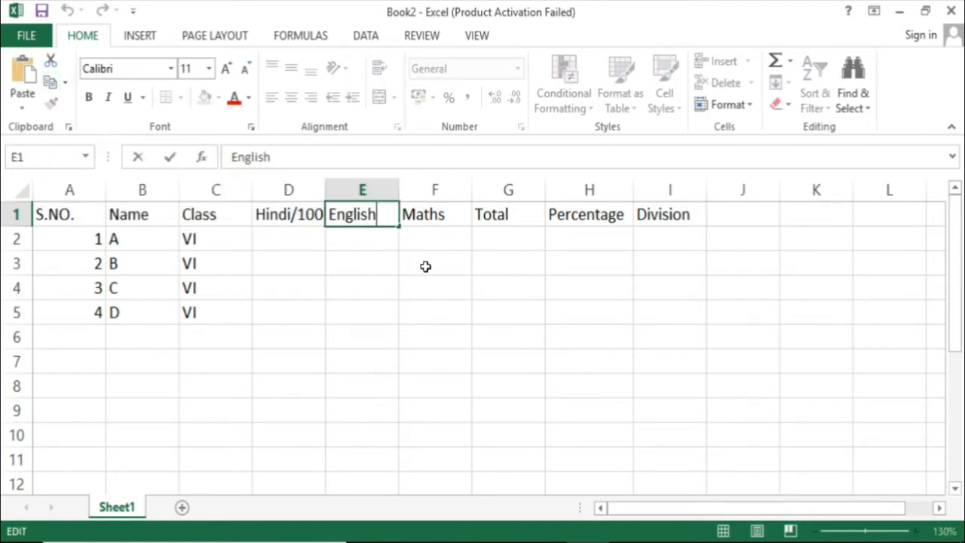
pyautogui.click(22, 75)
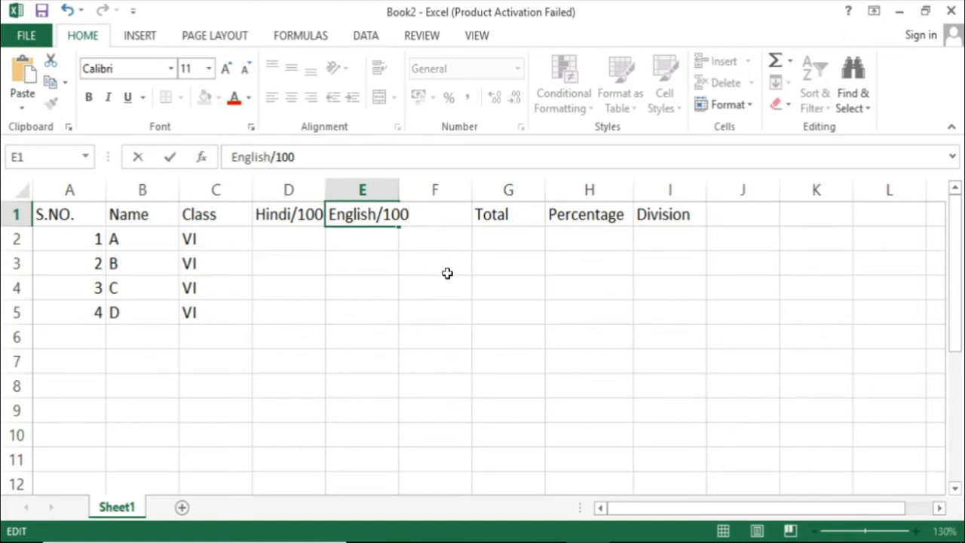
pyautogui.press('Return')
# Step: Paste the copied /100 at the end of the Maths heading in F1
pyautogui.click(433, 215)
pyautogui.doubleClick(456, 216)
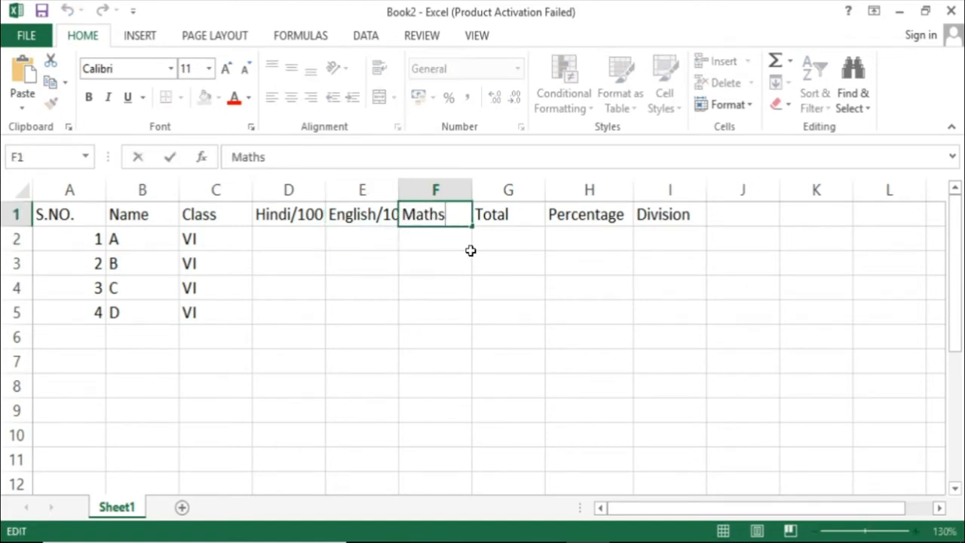
pyautogui.click(24, 79)
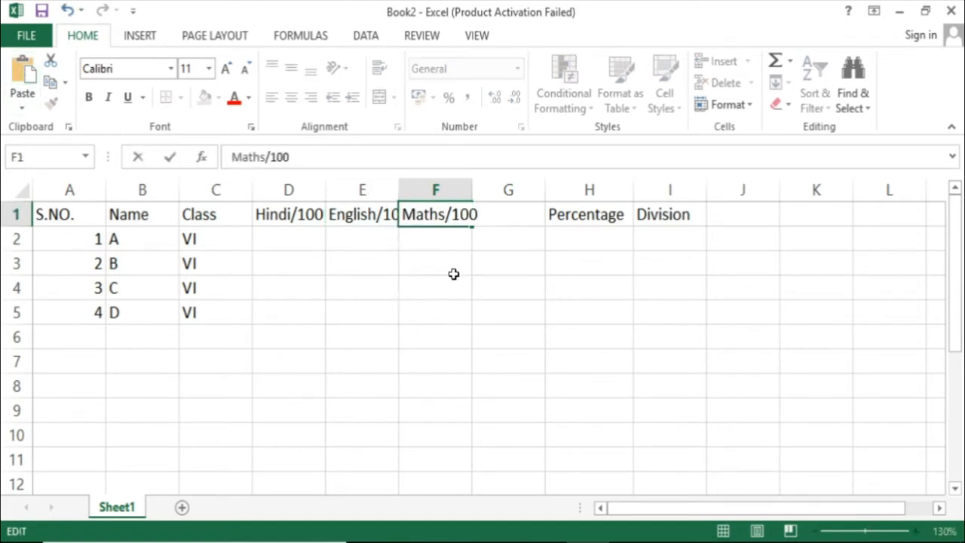
pyautogui.press('Return')
pyautogui.click(468, 319)
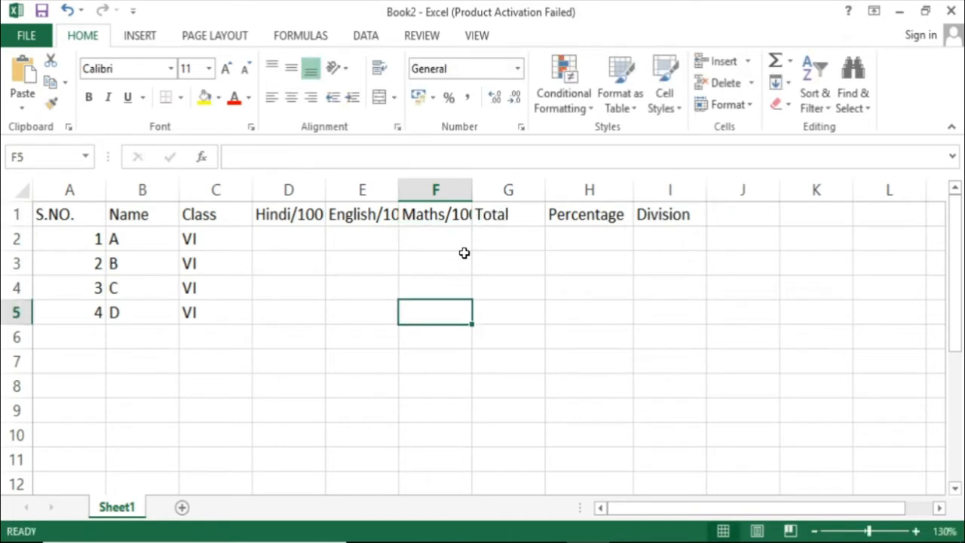
# Step: Widen the Maths/100 and English/100 columns individually so their headings fit
pyautogui.click(472, 187)
pyautogui.moveTo(471, 190); pyautogui.dragTo(483, 189)
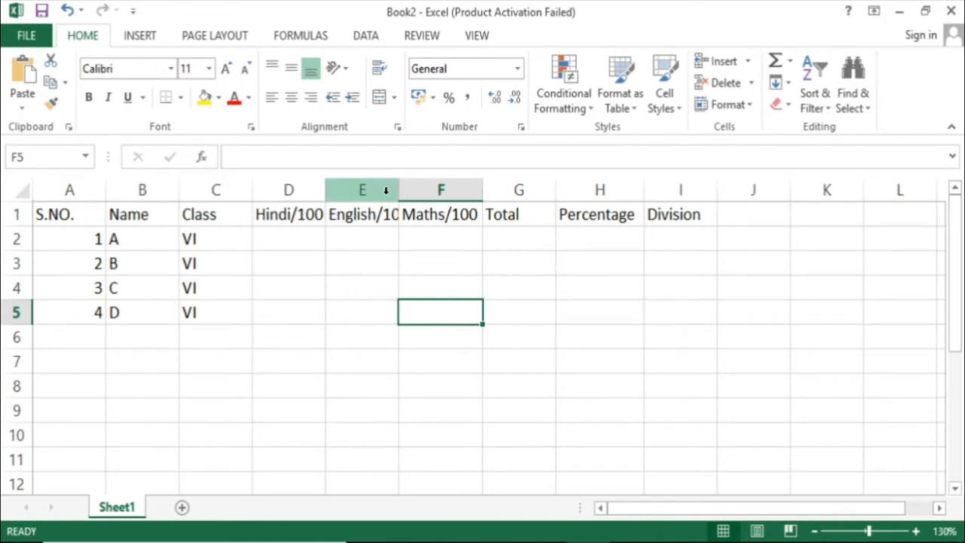
pyautogui.moveTo(401, 187); pyautogui.dragTo(419, 190)
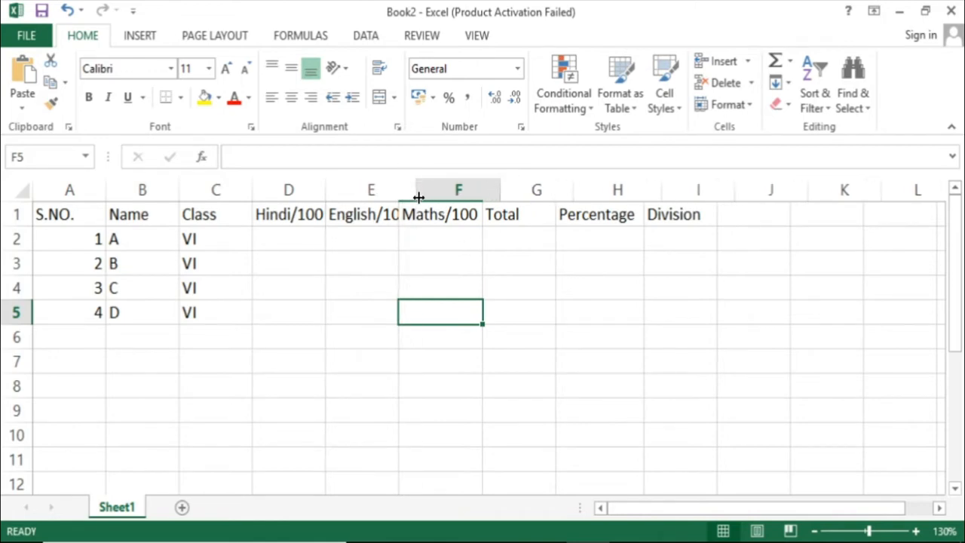
pyautogui.press('Up')
pyautogui.press('Up')
# Step: Give columns D to F one uniform column width that fits all three subject headings
pyautogui.moveTo(327, 196); pyautogui.dragTo(493, 186)
pyautogui.click(394, 379)
pyautogui.rightClick(494, 195)
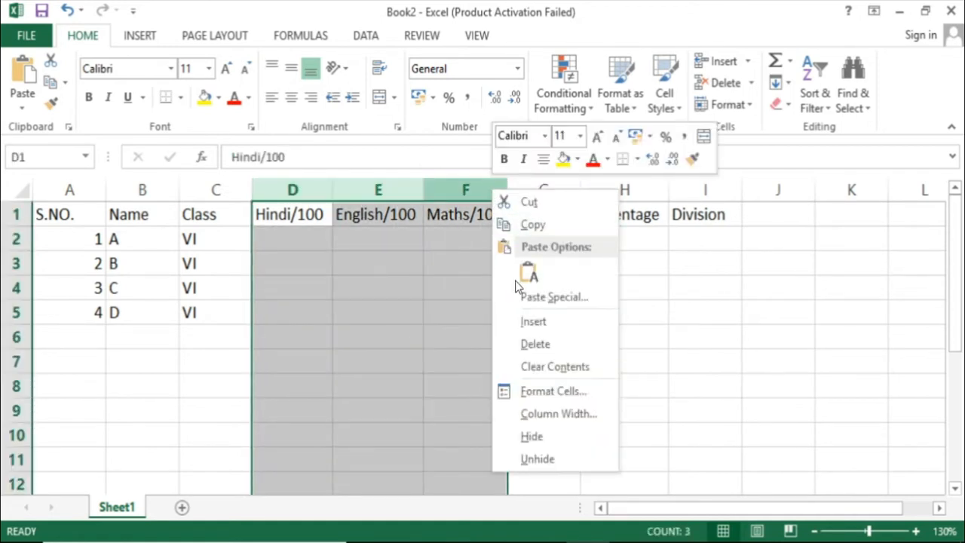
pyautogui.click(546, 416)
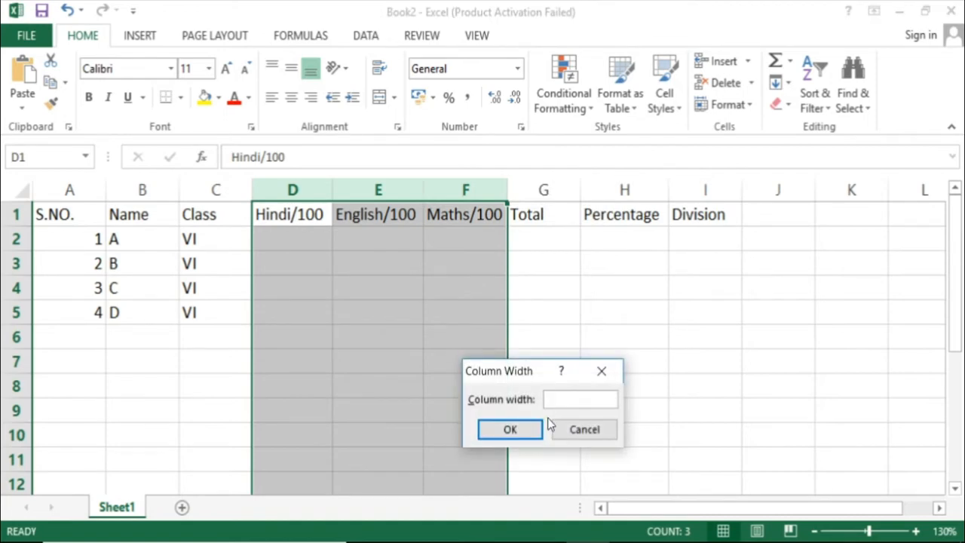
pyautogui.click(539, 427)
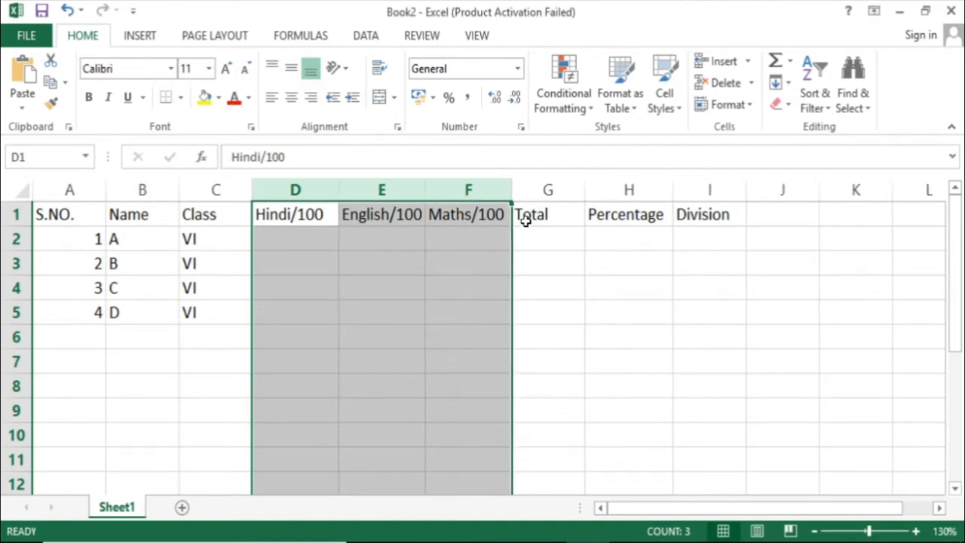
# Step: Set a wider, equal column width for the three subject columns D to F through an exact width value
pyautogui.rightClick(488, 192)
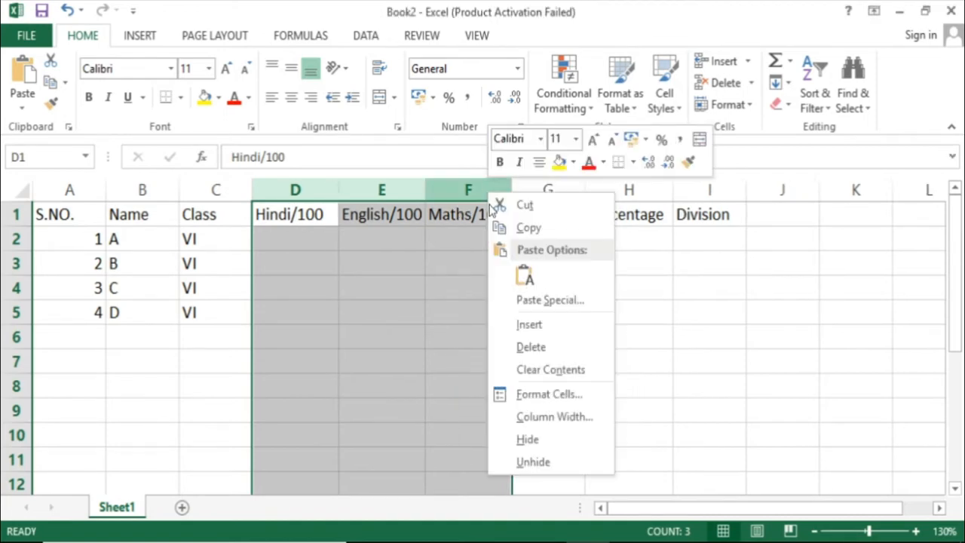
pyautogui.click(538, 417)
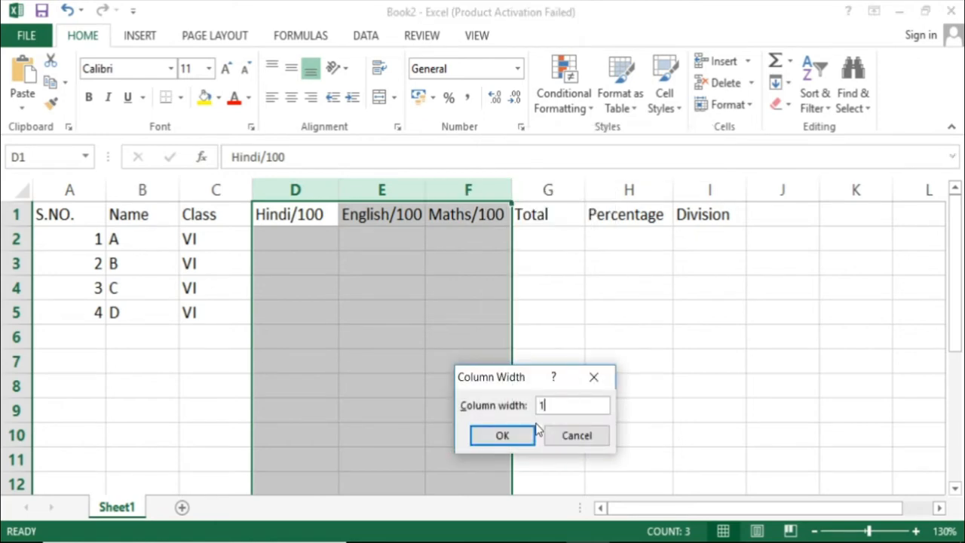
pyautogui.click(535, 429)
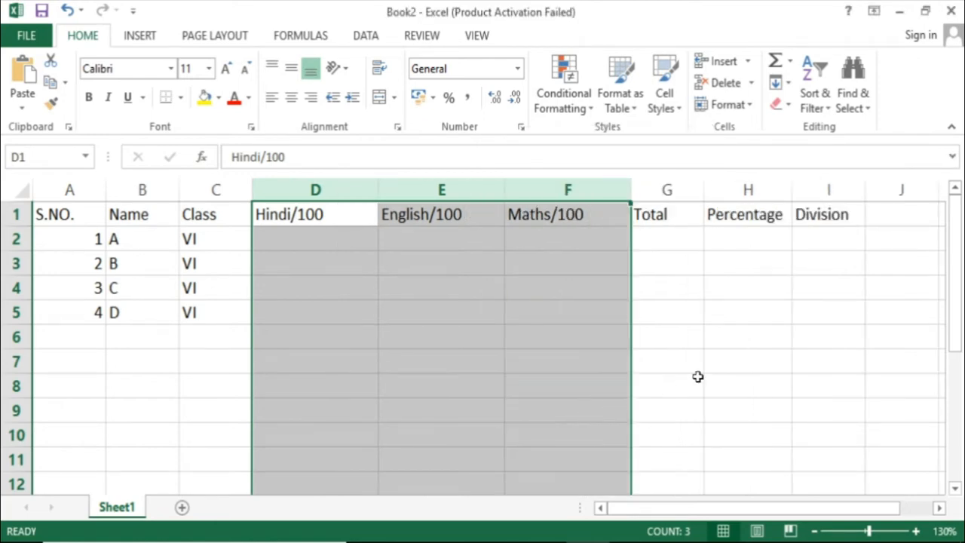
pyautogui.click(750, 359)
pyautogui.click(450, 321)
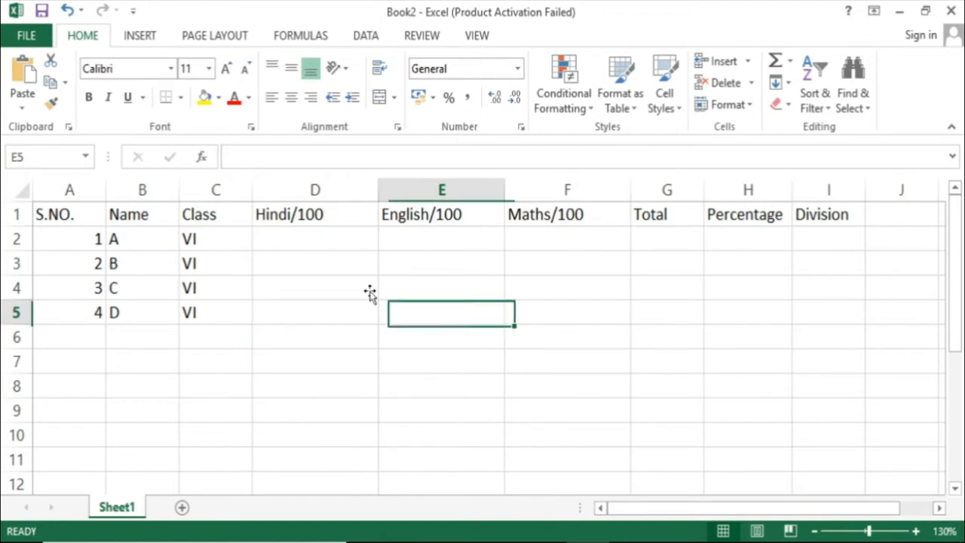
# Step: Enter student A's marks in row 2: Hindi 55, English 65 and Maths 75
pyautogui.click(304, 238)
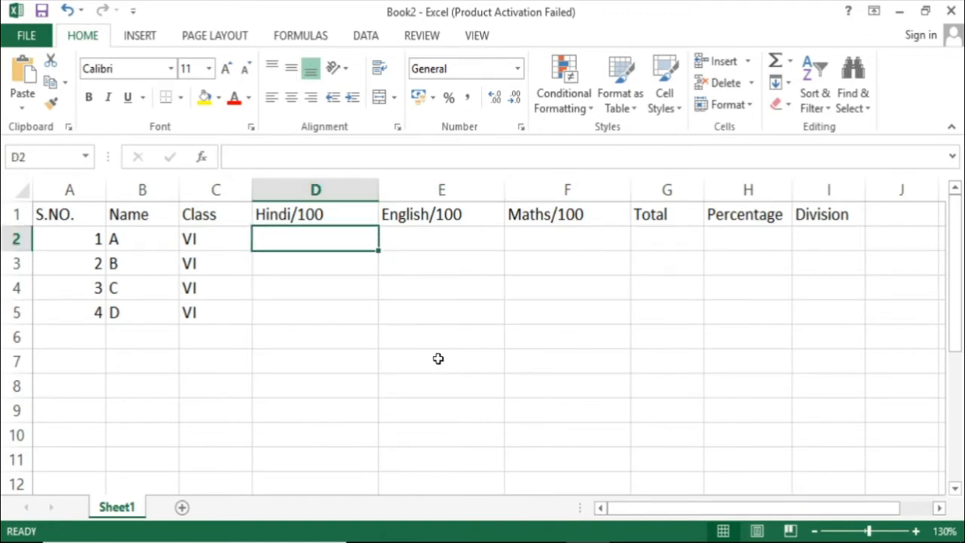
pyautogui.write('55')
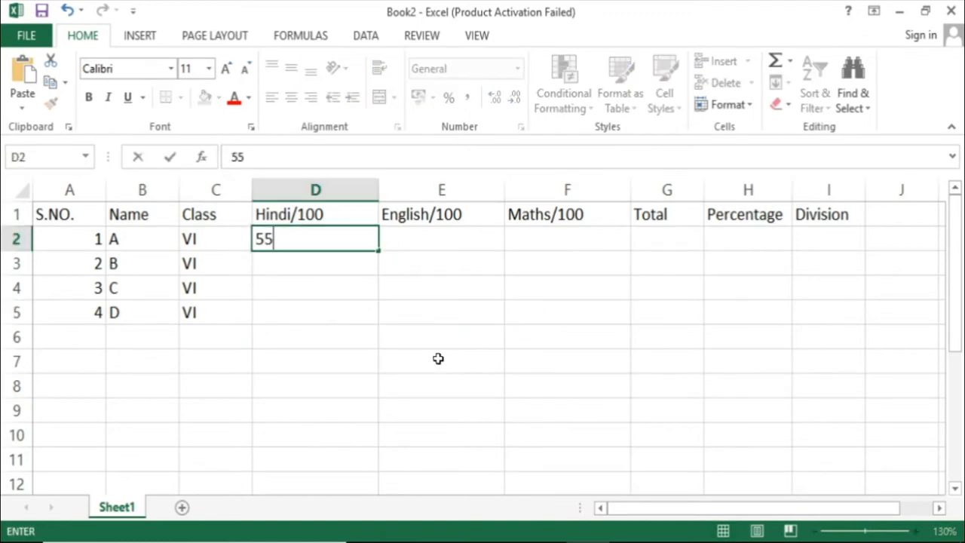
pyautogui.press('Return')
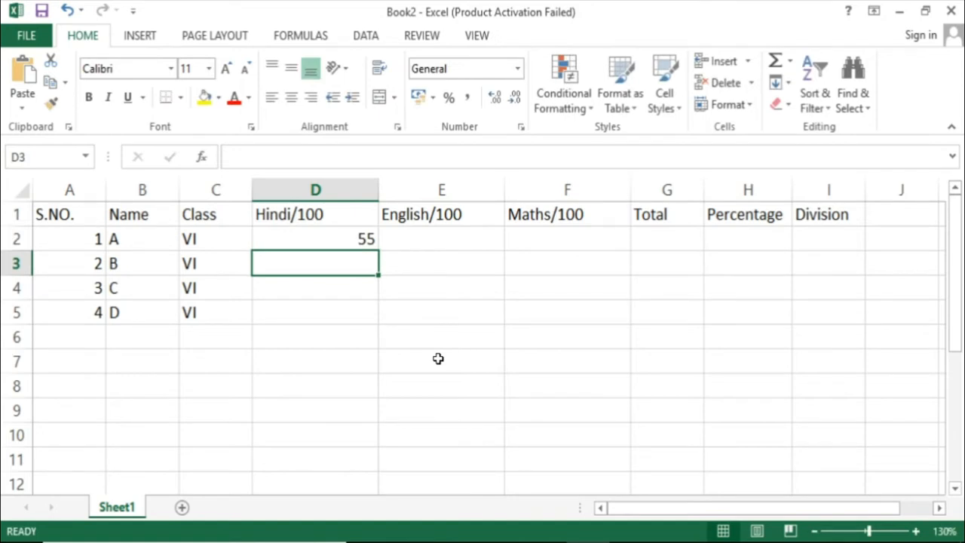
pyautogui.press('Right')
pyautogui.press('Up')
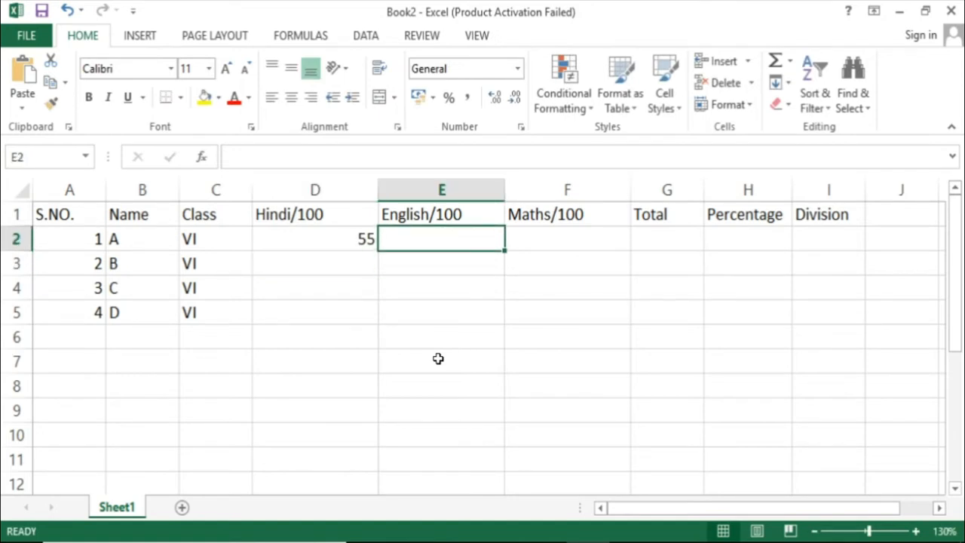
pyautogui.write('65')
pyautogui.press('Tab')
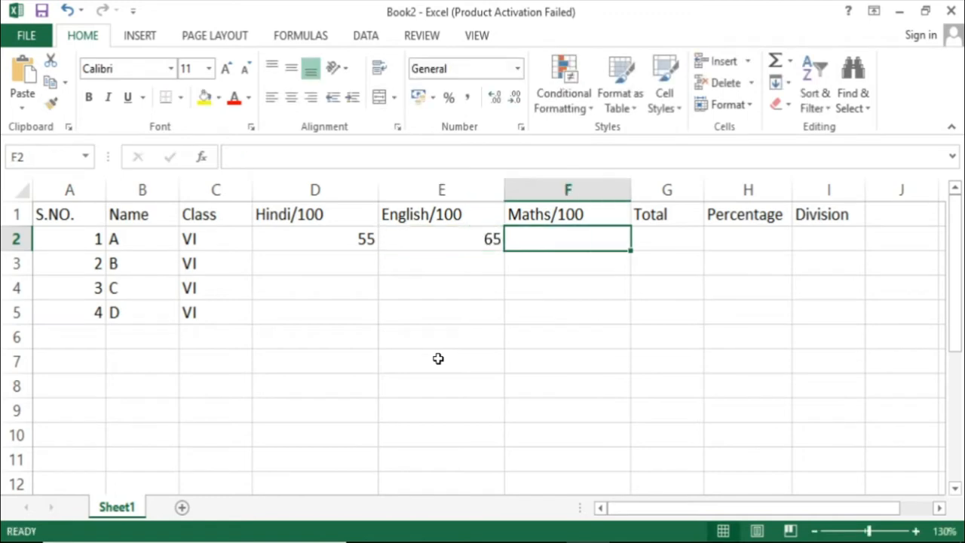
pyautogui.write('75')
pyautogui.press('Return')
# Step: Enter student B's marks in row 3: Hindi 46, English 56 and Maths 76
pyautogui.press('Left')
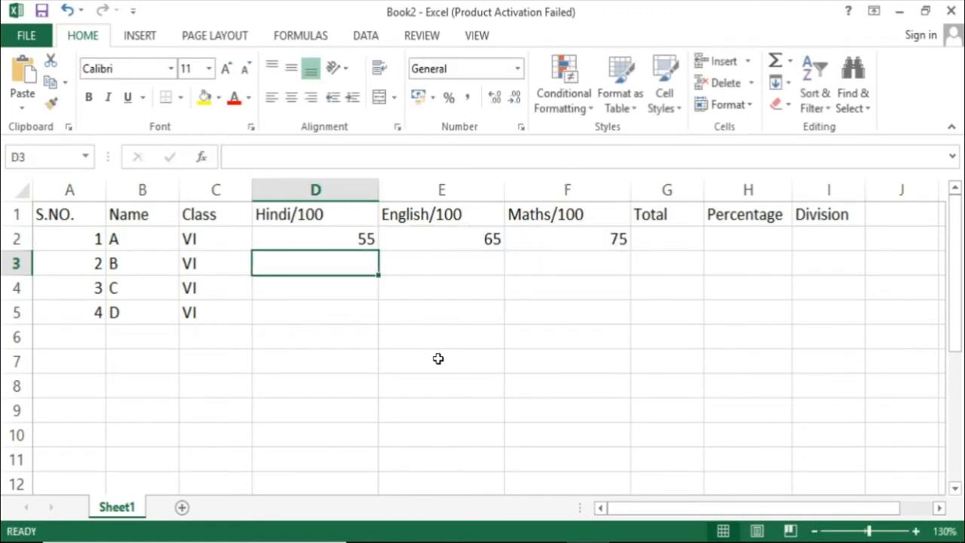
pyautogui.write('46')
pyautogui.press('Tab')
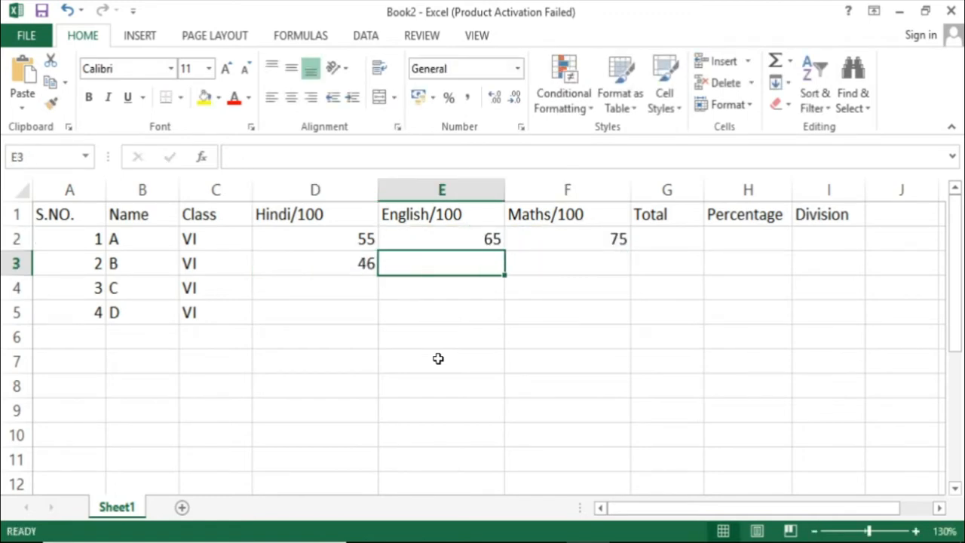
pyautogui.write('56')
pyautogui.press('Tab')
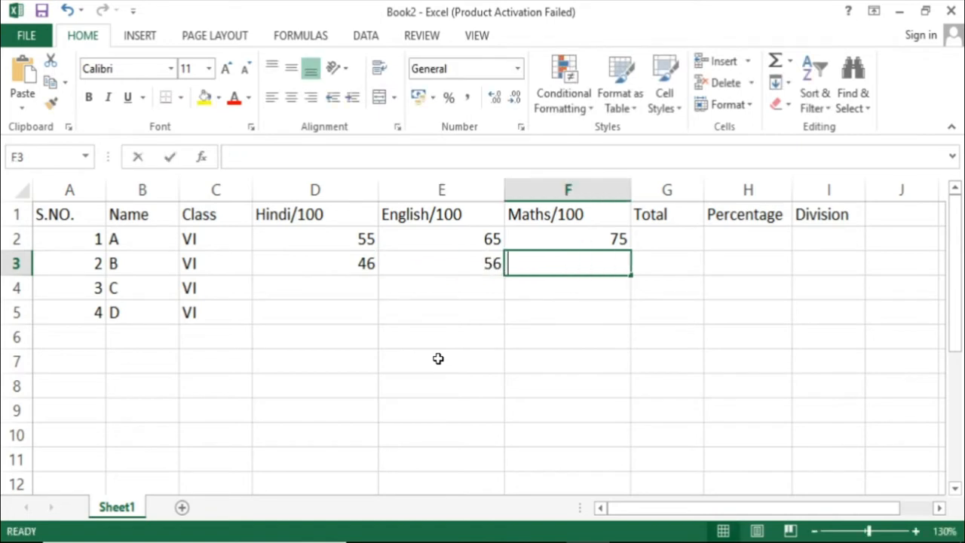
pyautogui.write('76')
pyautogui.press('Down')
# Step: Enter student C's marks in row 4: Hindi 47, English 57 and Maths 67
pyautogui.press('Left')
pyautogui.press('Left')
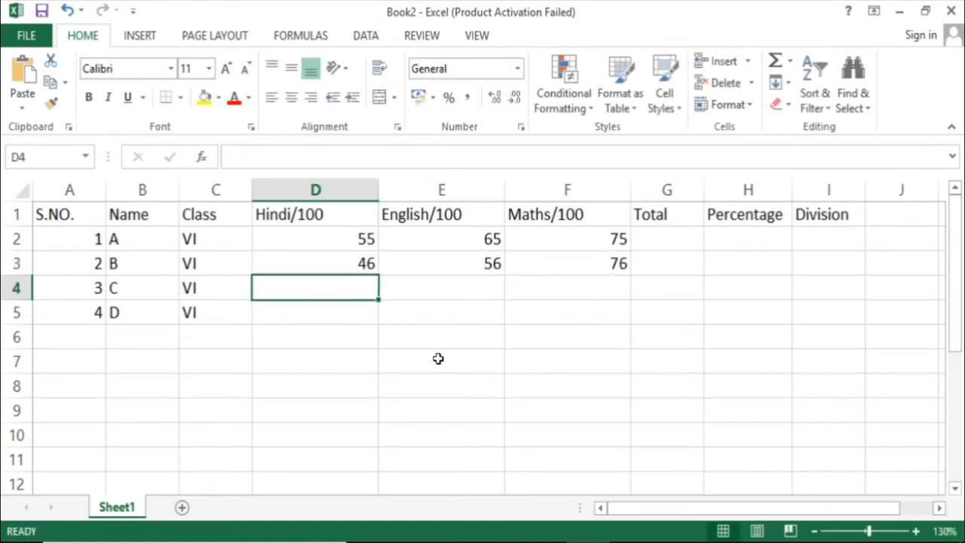
pyautogui.write('47')
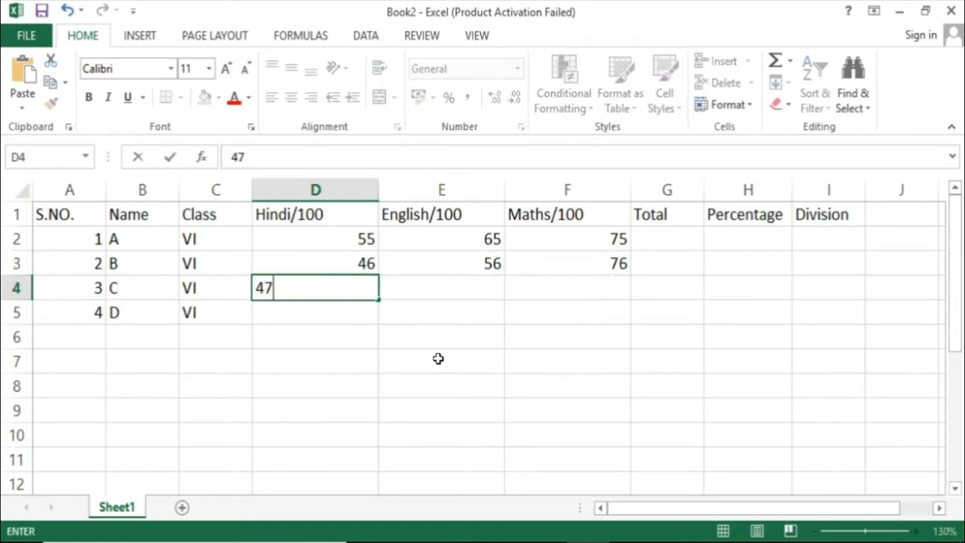
pyautogui.press('Tab')
pyautogui.write('57')
pyautogui.press('Tab')
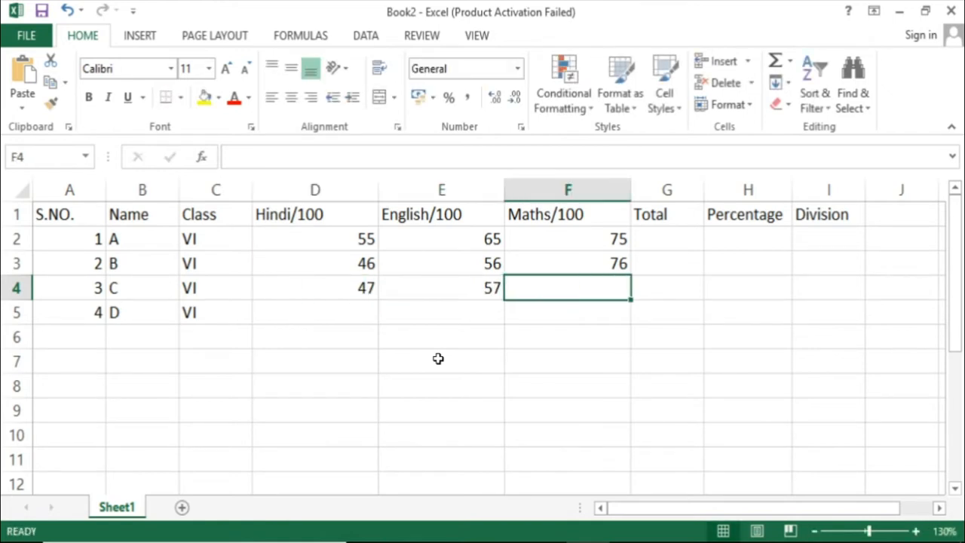
pyautogui.write('67')
pyautogui.press('Down')
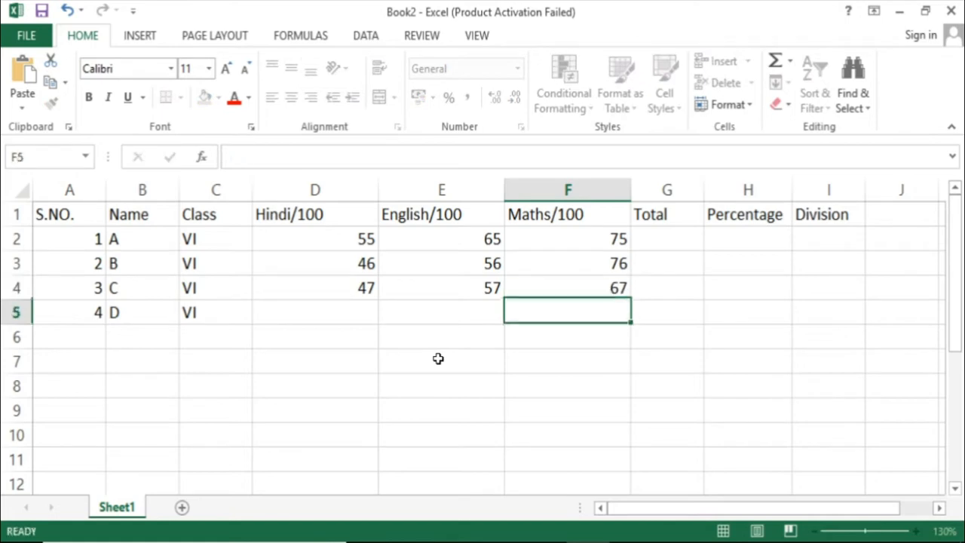
# Step: Enter student D's marks in row 5: Hindi 68, English 55 and Maths 44
pyautogui.press('Left')
pyautogui.press('Left')
pyautogui.write('68')
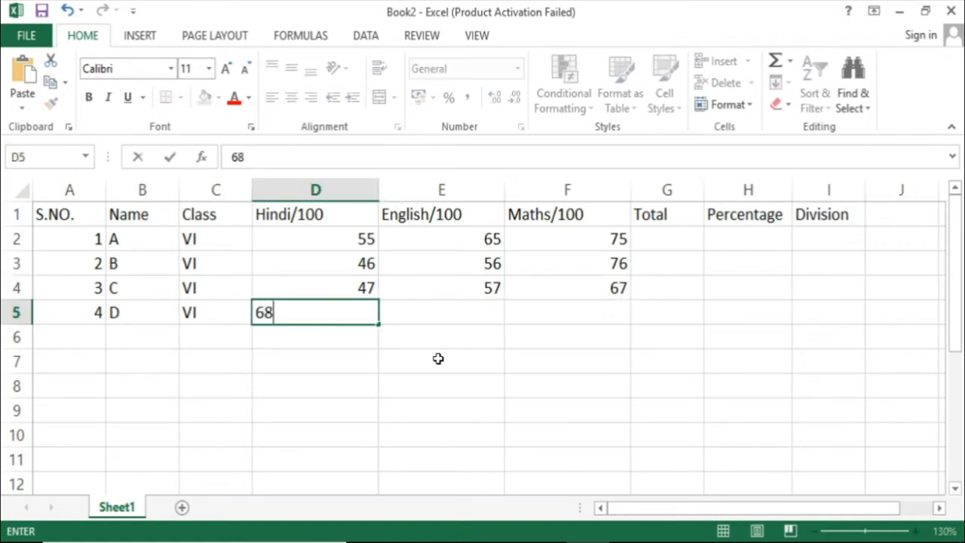
pyautogui.press('Tab')
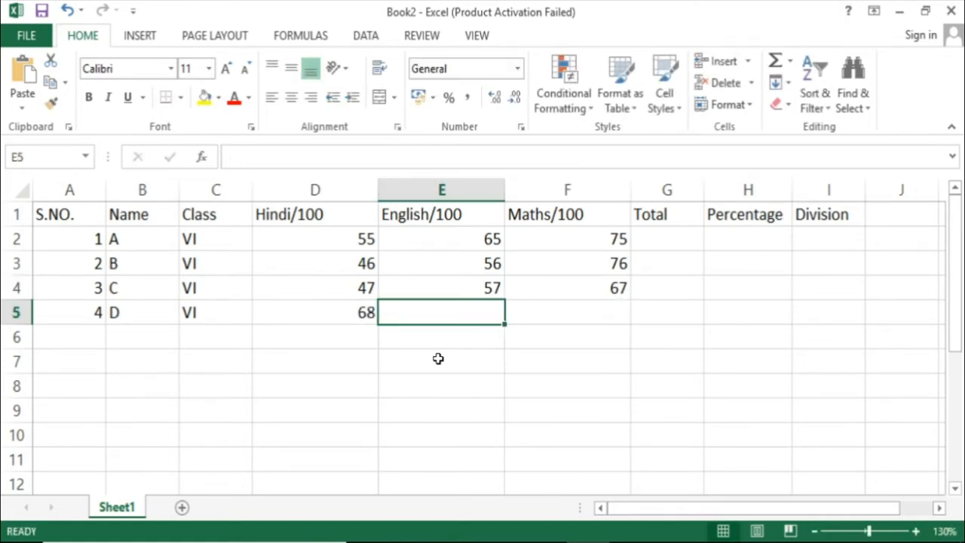
pyautogui.write('55')
pyautogui.press('Tab')
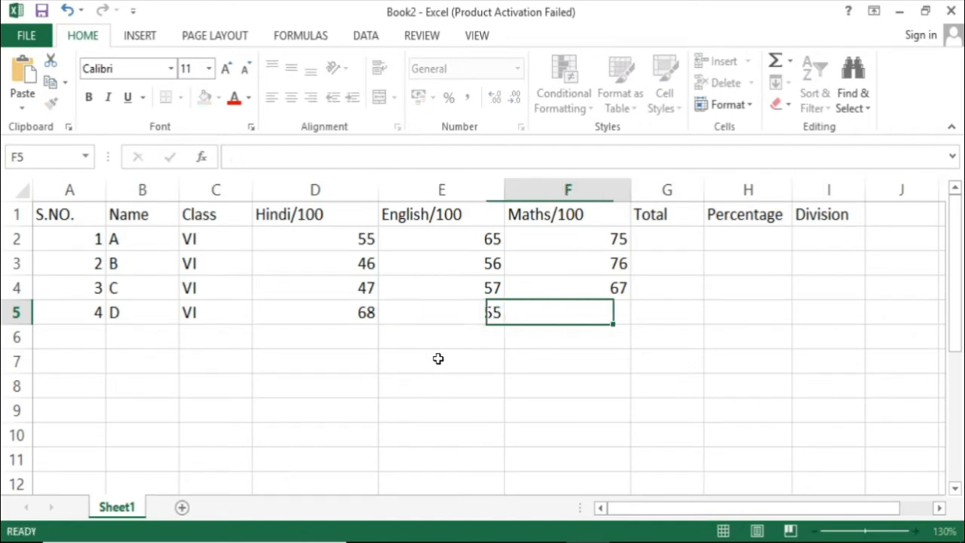
pyautogui.write('44')
pyautogui.press('Tab')
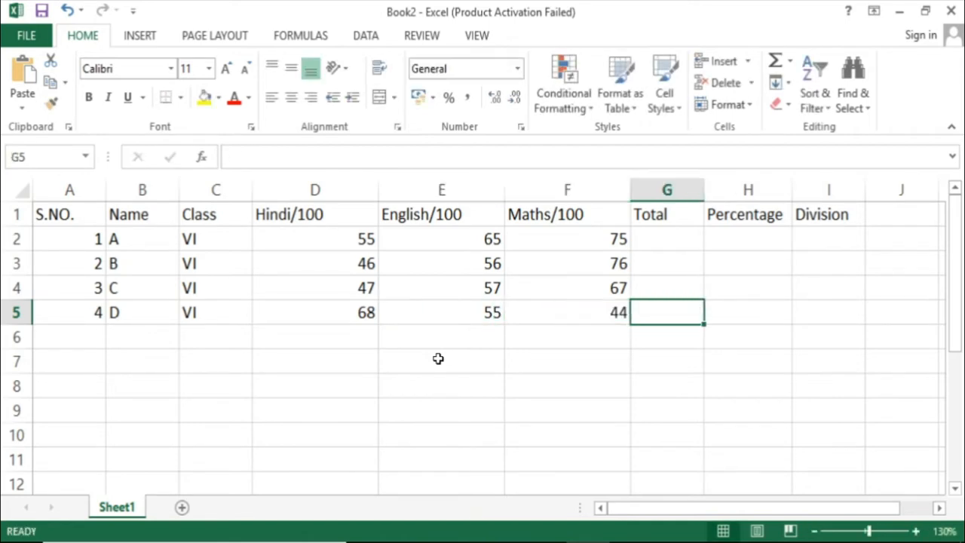
# Step: Calculate the Total in G2 with =SUM(D2:F2) and fill the formula down to G5
pyautogui.press('Up')
pyautogui.press('Up')
pyautogui.press('Up')
pyautogui.write('=')
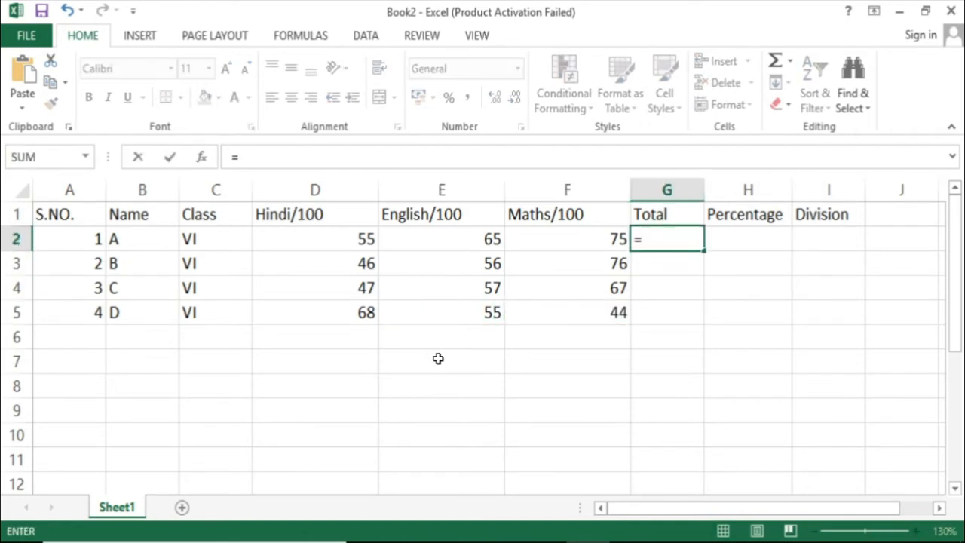
pyautogui.write('sum(')
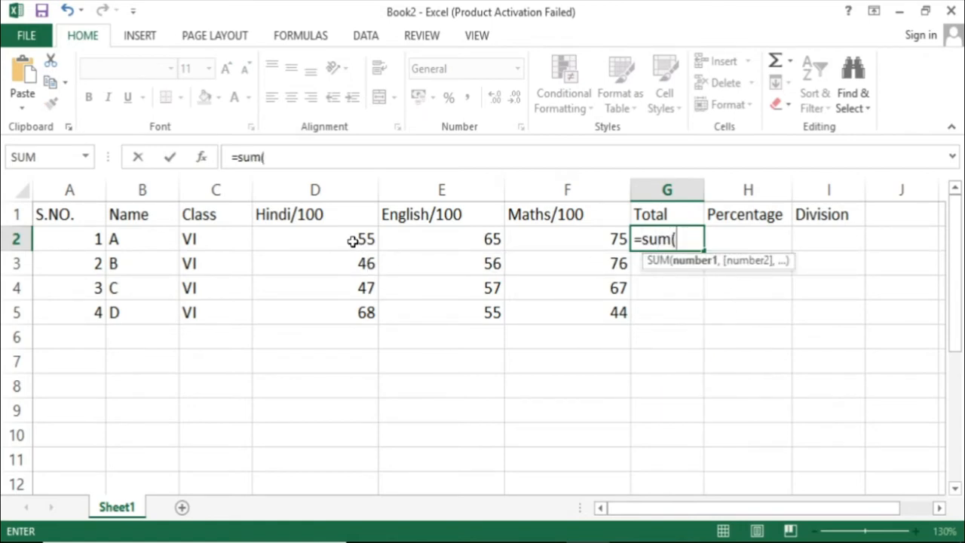
pyautogui.moveTo(352, 238); pyautogui.dragTo(546, 242)
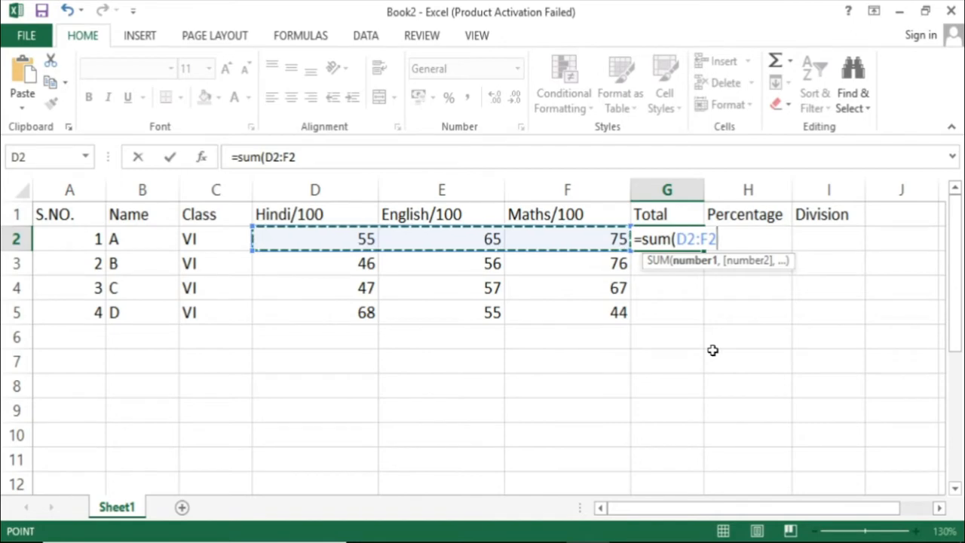
pyautogui.press('Return')
pyautogui.click(688, 249)
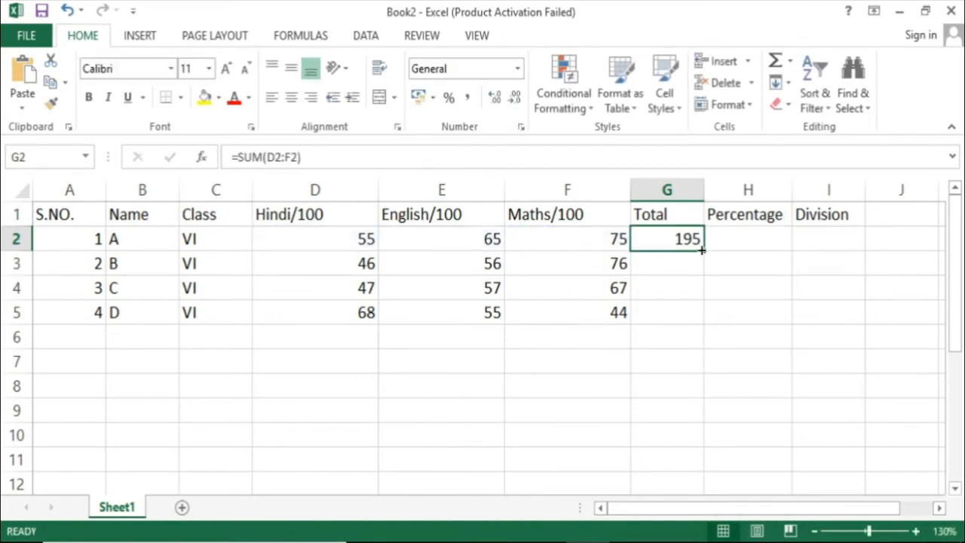
pyautogui.moveTo(707, 254); pyautogui.dragTo(715, 327)
# Step: Calculate the Percentage in H2 with =G2*100/300 and fill the formula down to H5
pyautogui.click(742, 243)
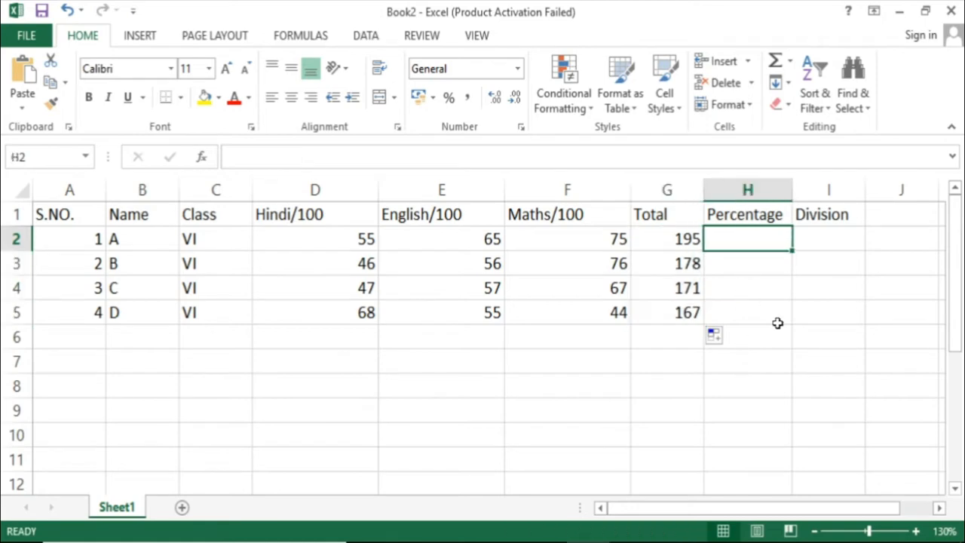
pyautogui.write('=')
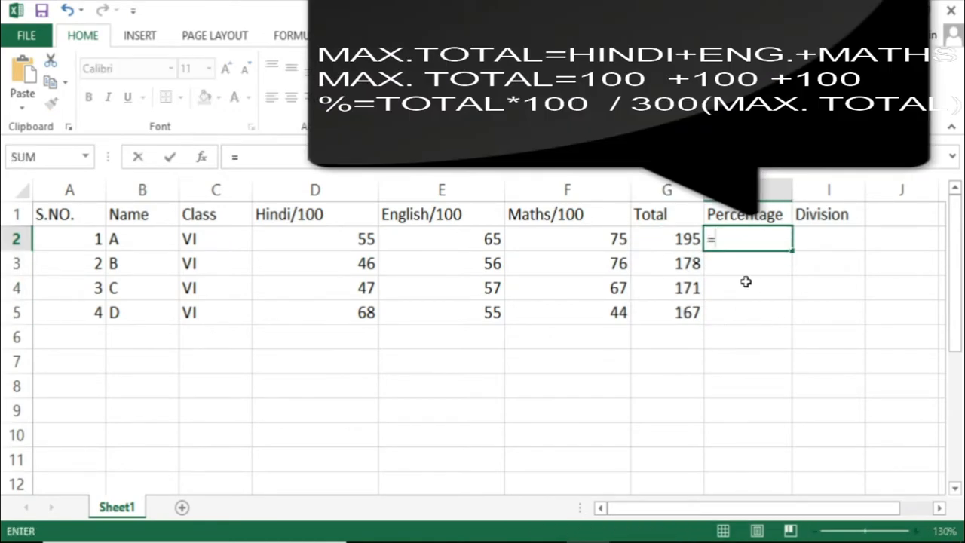
pyautogui.click(684, 240)
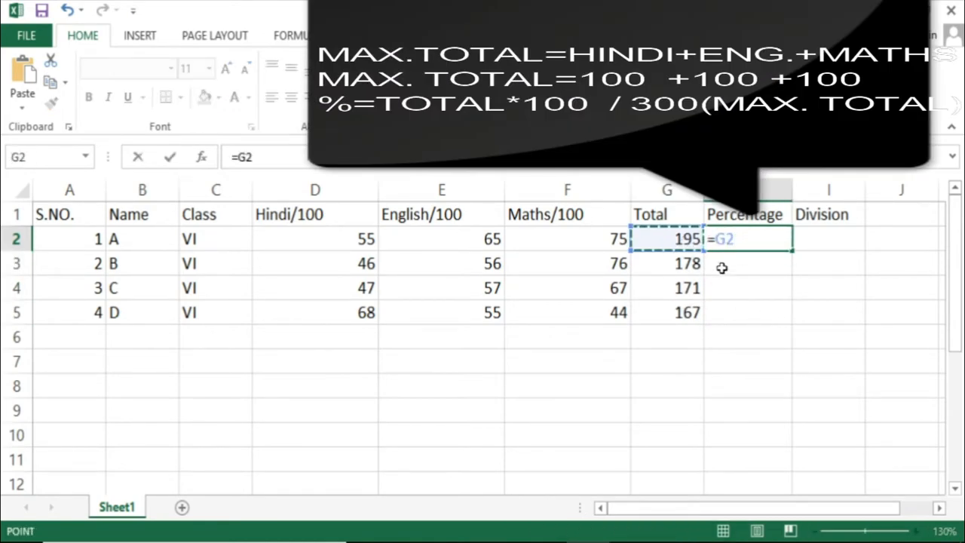
pyautogui.write('*')
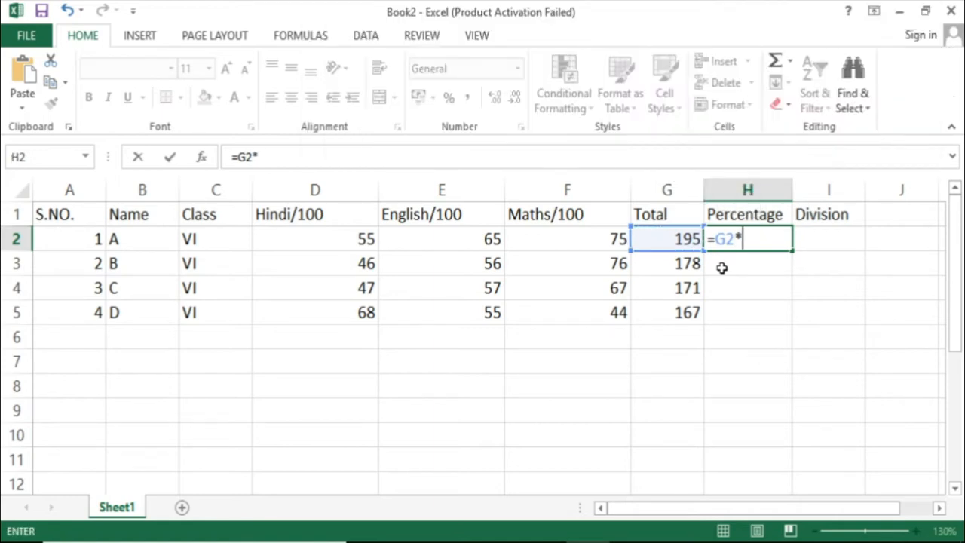
pyautogui.write('100')
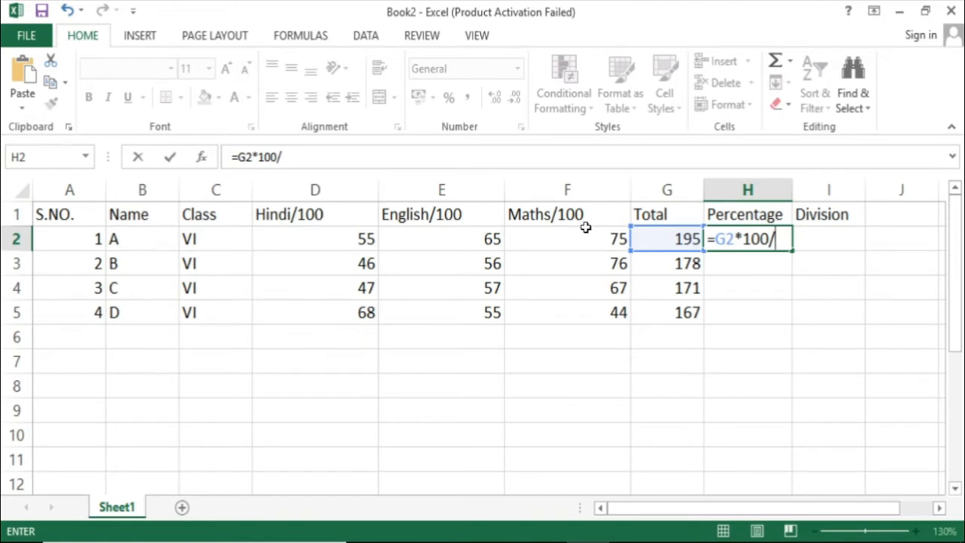
pyautogui.write('/300')
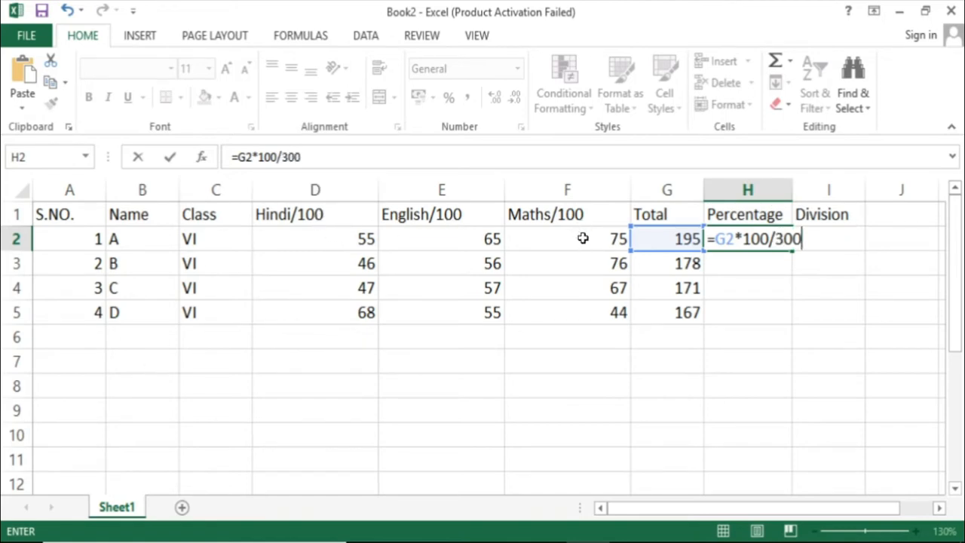
pyautogui.press('Return')
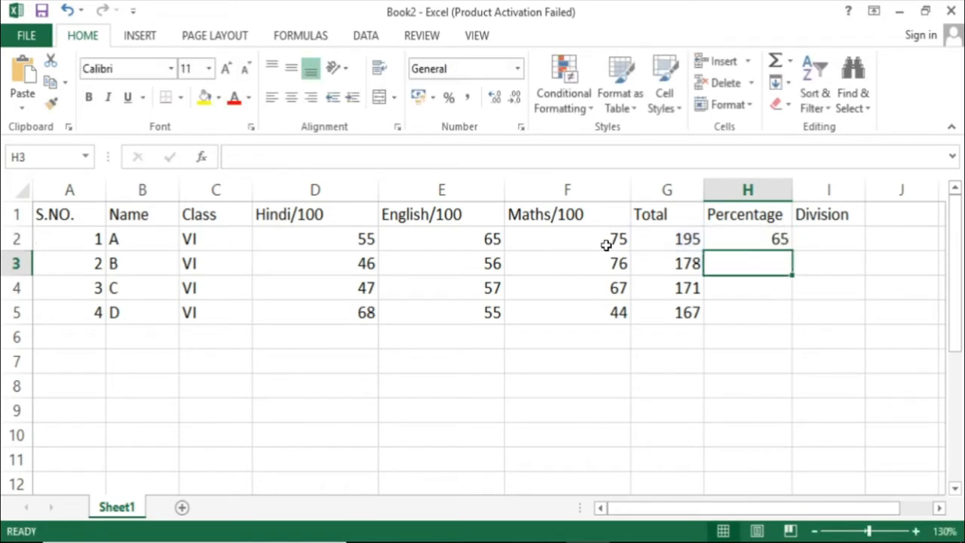
pyautogui.click(754, 240)
pyautogui.moveTo(792, 250); pyautogui.dragTo(799, 333)
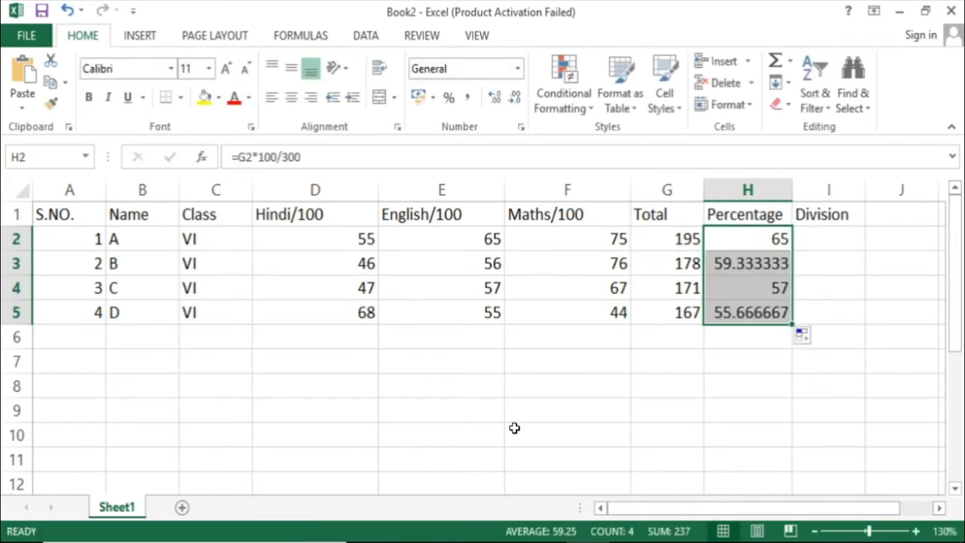
# Step: Begin an IF formula in I2 that returns "First Div." when the percentage in H2 is >=60
pyautogui.moveTo(698, 510); pyautogui.dragTo(758, 518)
pyautogui.click(763, 243)
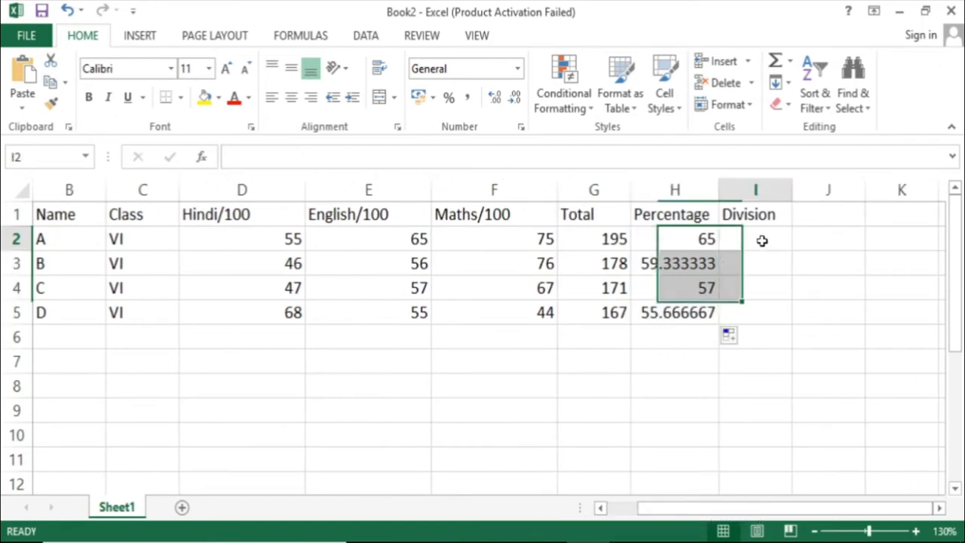
pyautogui.click(938, 510)
pyautogui.click(939, 509)
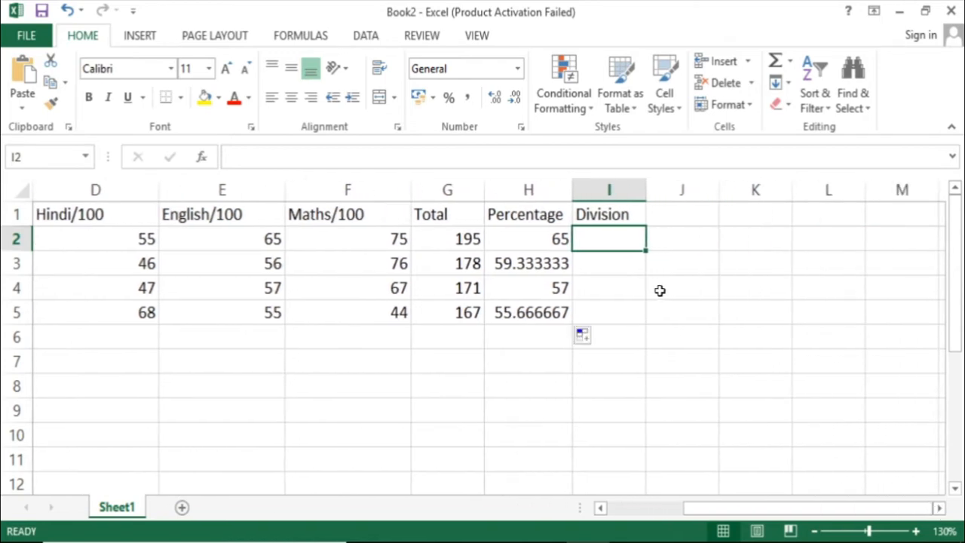
pyautogui.write('=if')
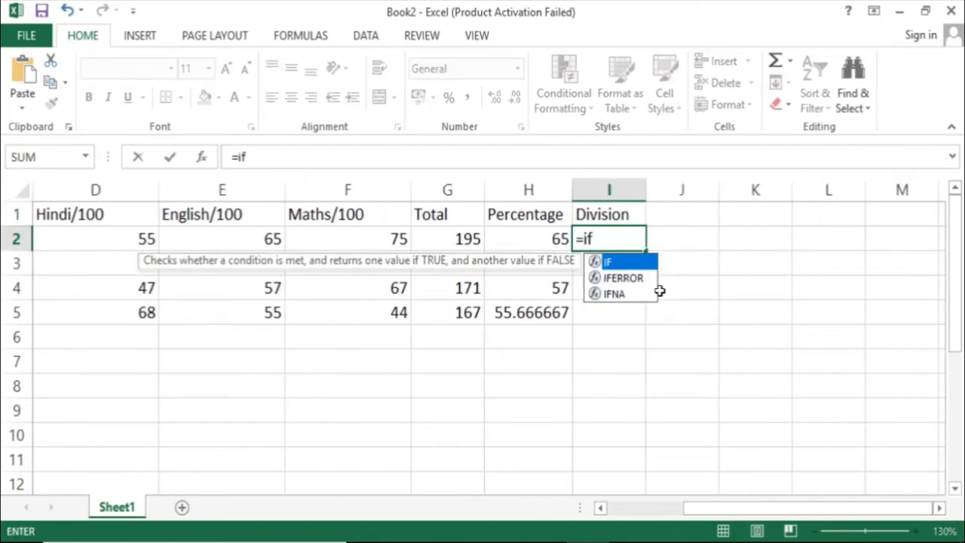
pyautogui.write('(')
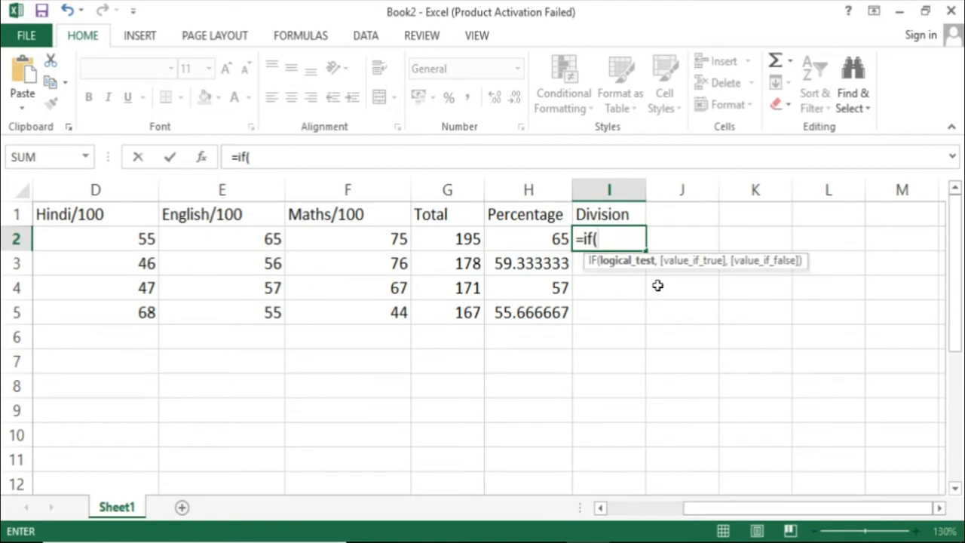
pyautogui.click(548, 244)
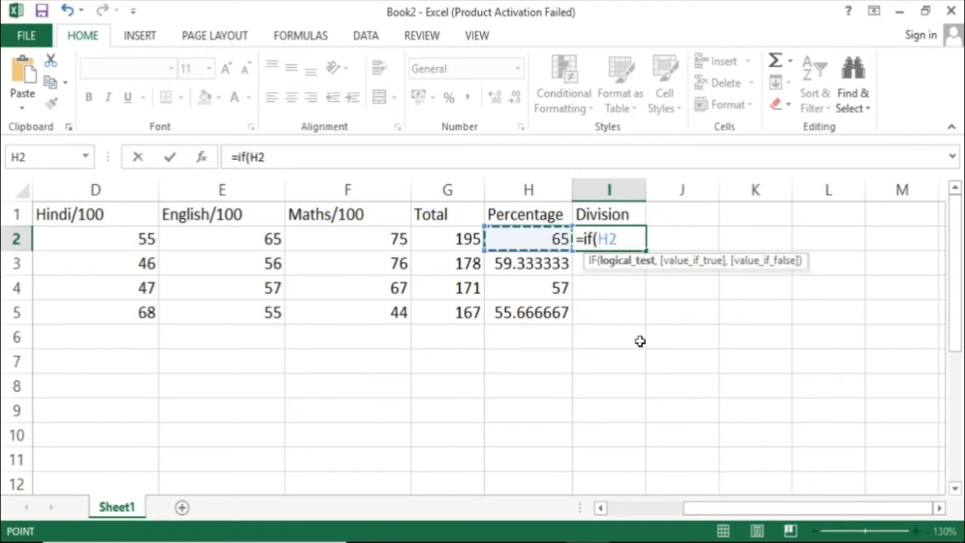
pyautogui.write('>')
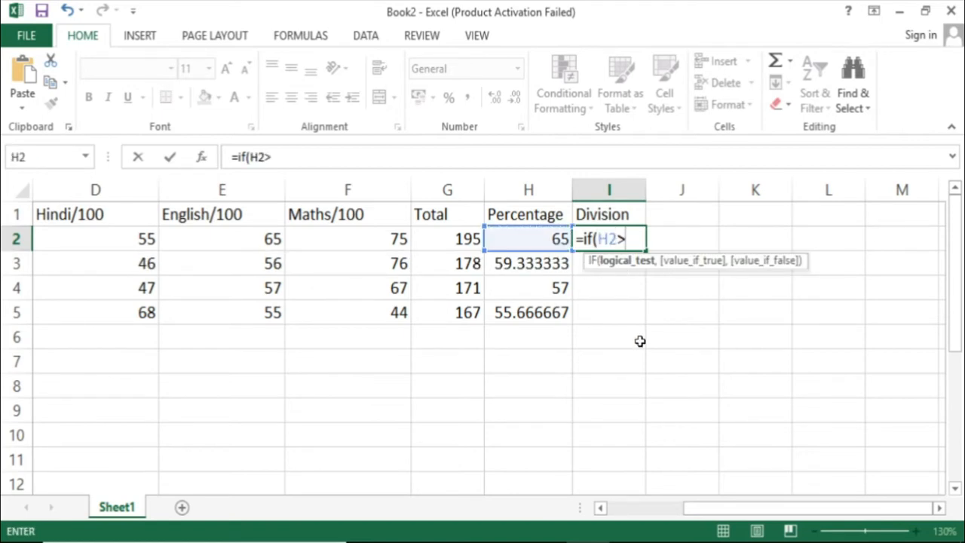
pyautogui.write('=60')
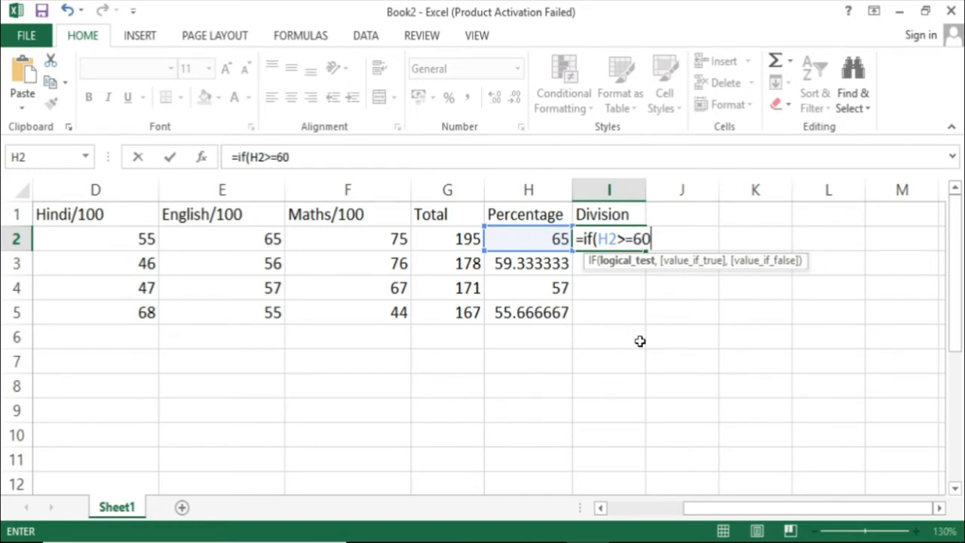
pyautogui.write(', ')
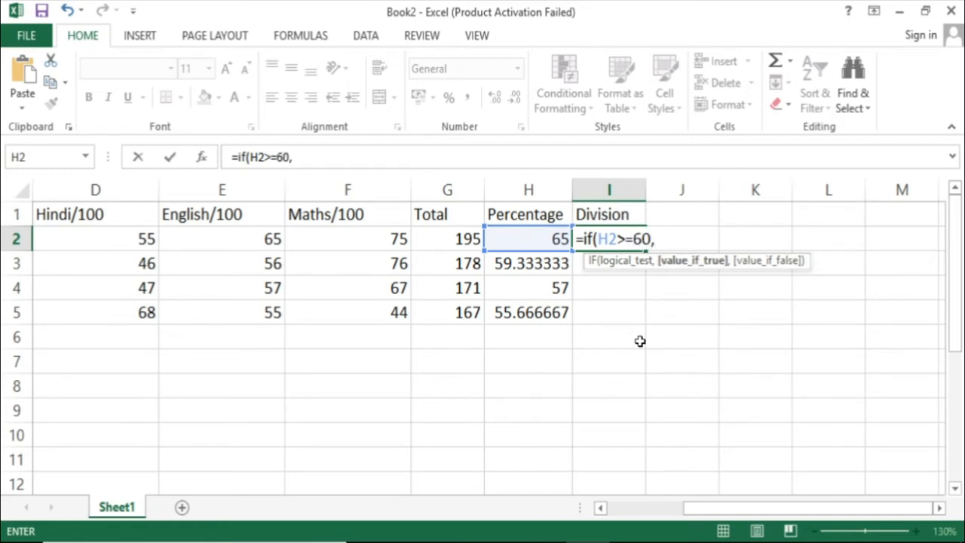
pyautogui.write('"First Div.')
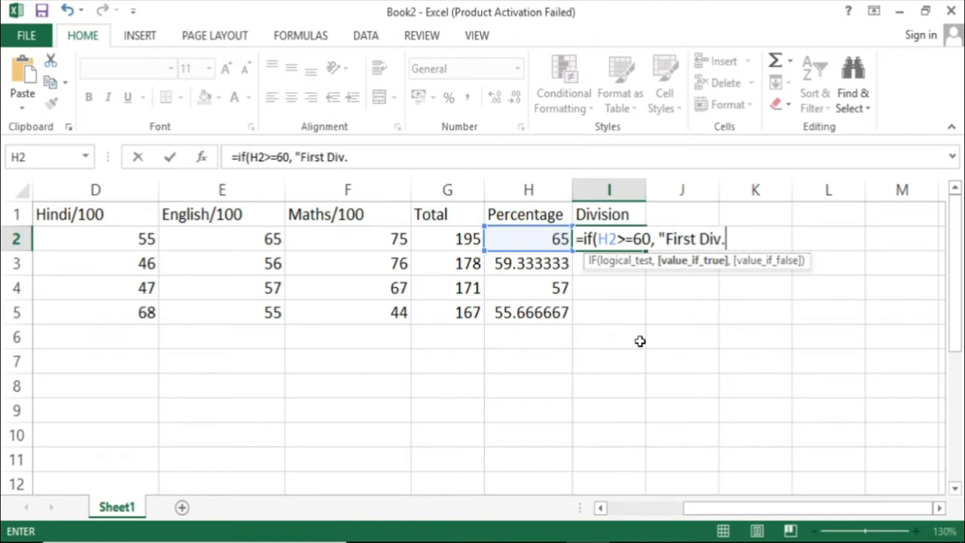
# Step: Nest a second IF in the I2 formula that returns "Second Div." when H2>=45
pyautogui.write('", if')
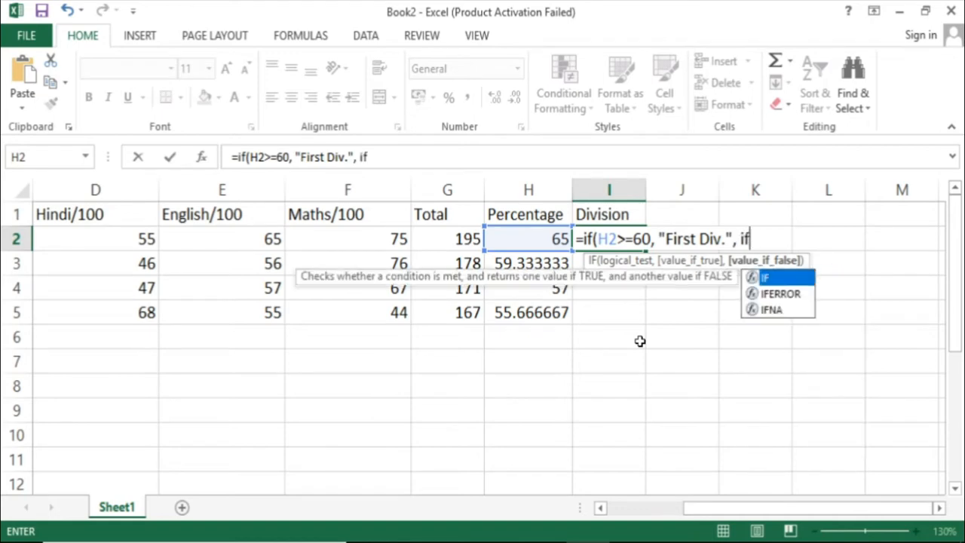
pyautogui.write('(')
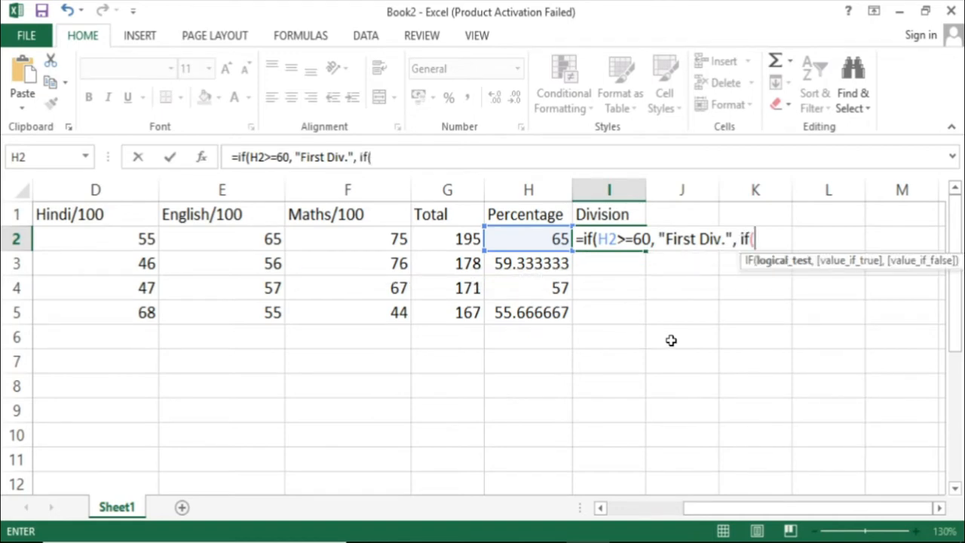
pyautogui.click(555, 239)
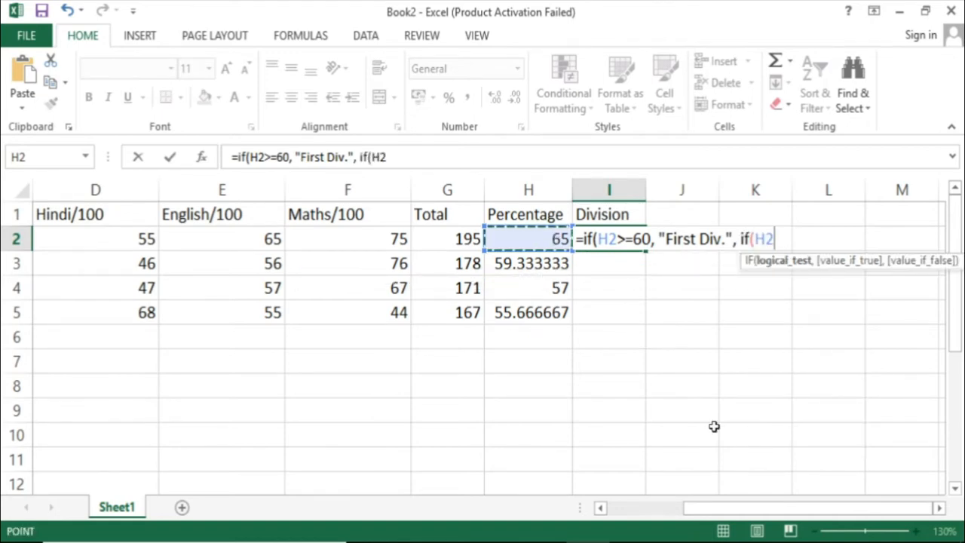
pyautogui.write('>')
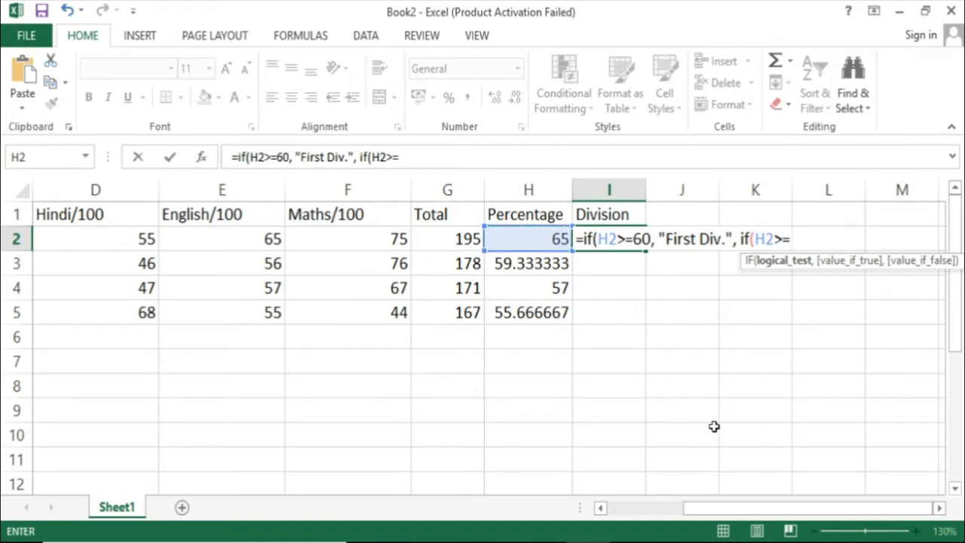
pyautogui.write('=45,')
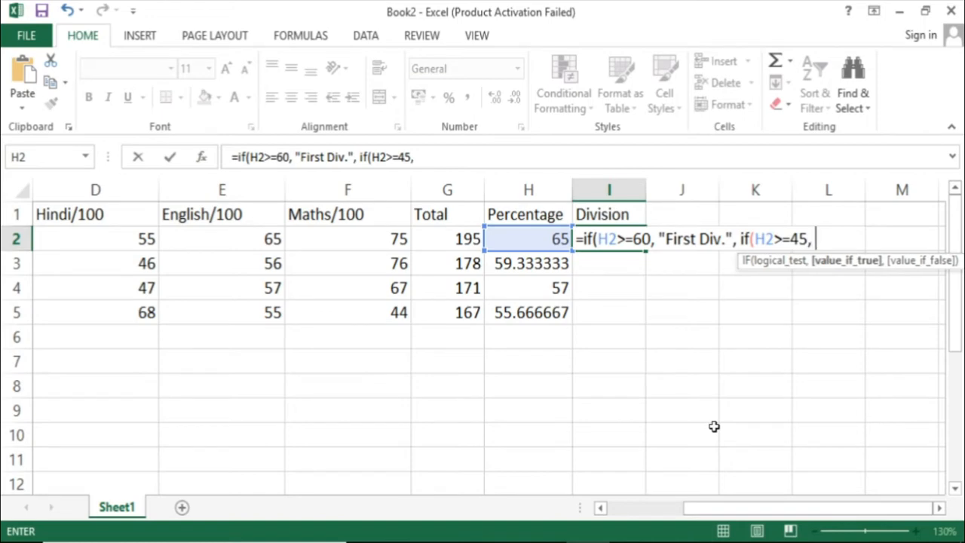
pyautogui.write(' "Second Div')
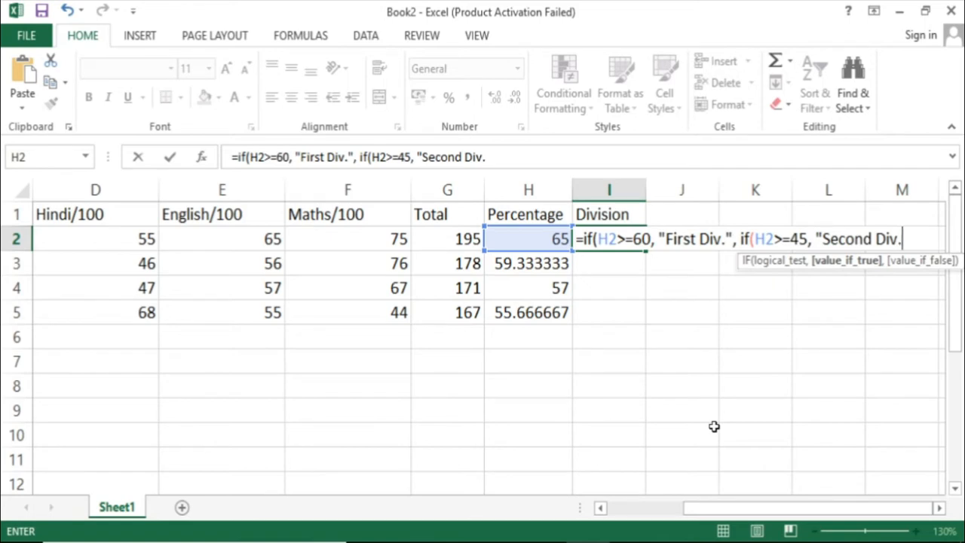
pyautogui.write('.",')
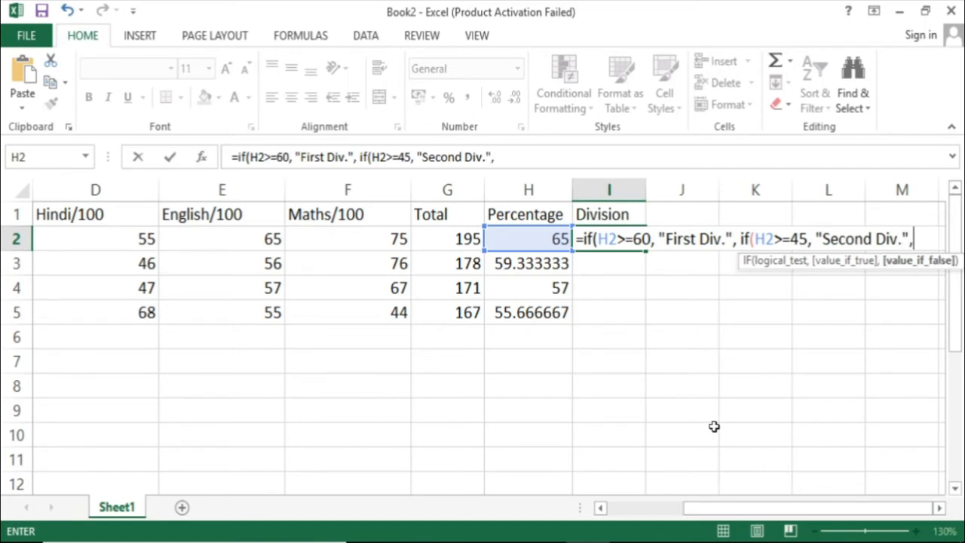
# Step: Complete the I2 formula with a third nested IF that returns "Third" when H2>=36 and otherwise "Fail"
pyautogui.click(941, 508)
pyautogui.click(940, 508)
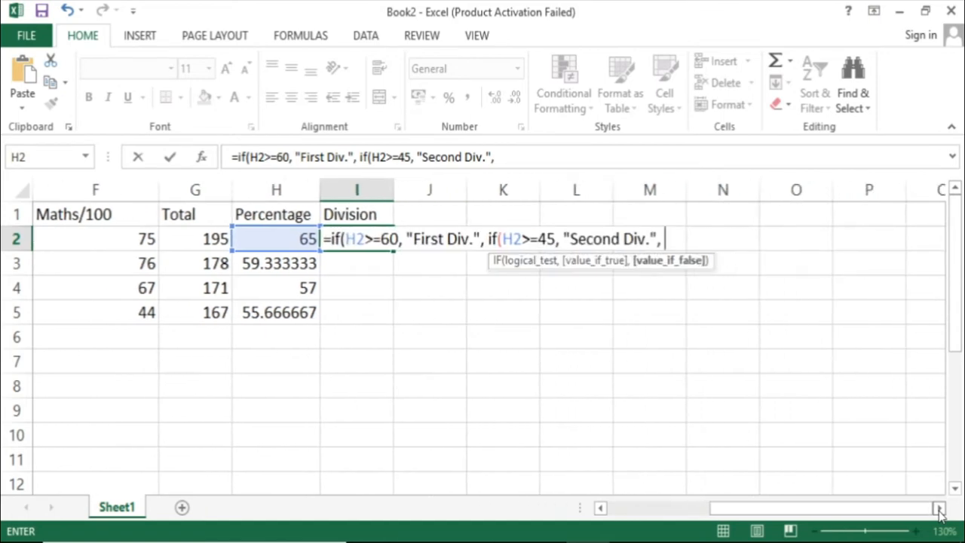
pyautogui.write('if')
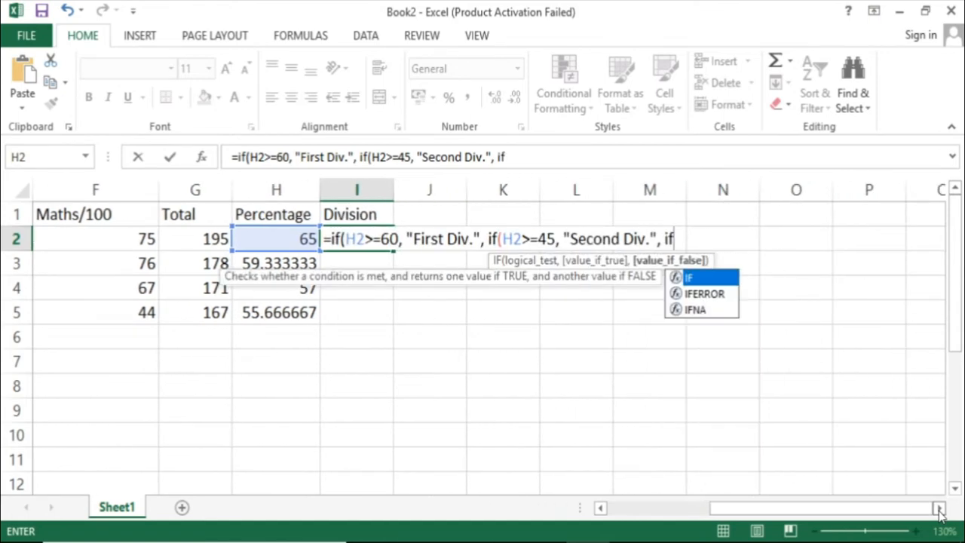
pyautogui.write('(')
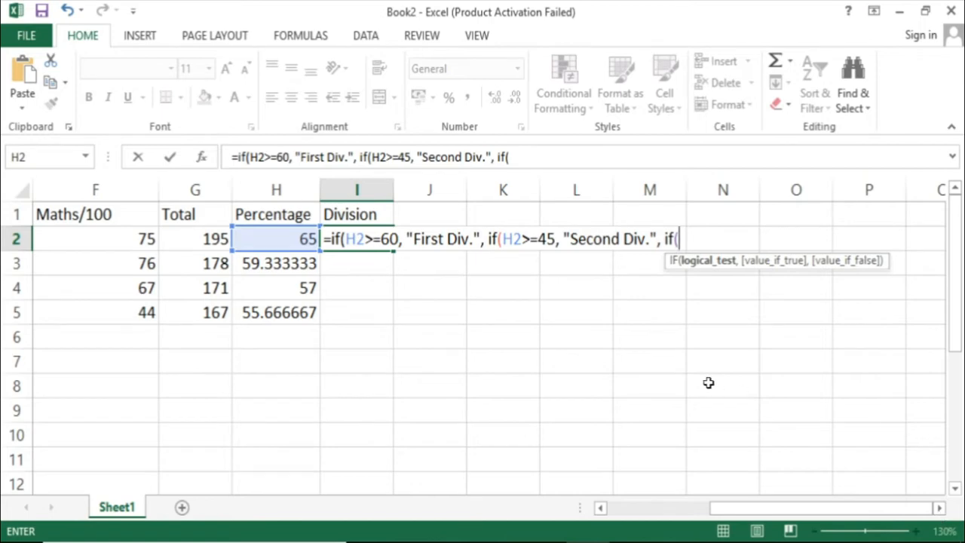
pyautogui.click(292, 239)
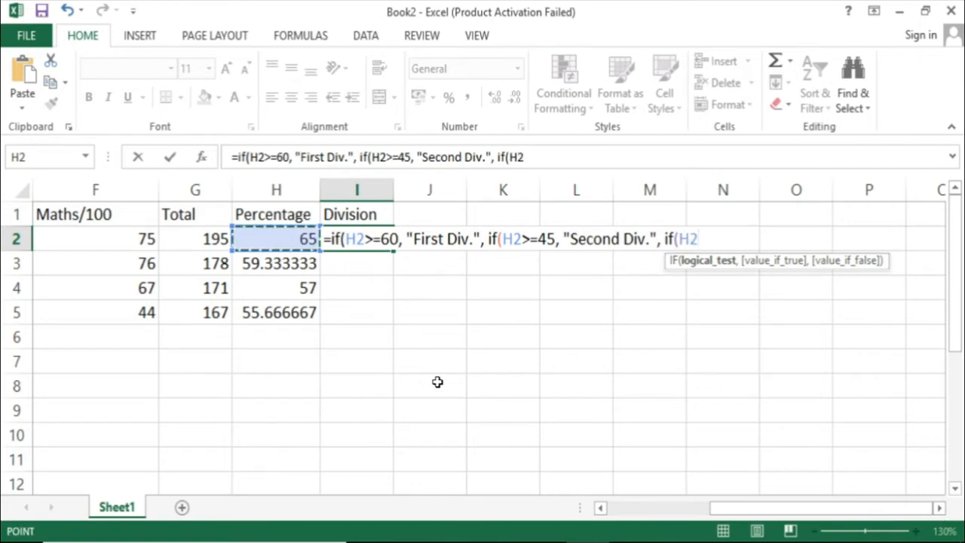
pyautogui.write('>=')
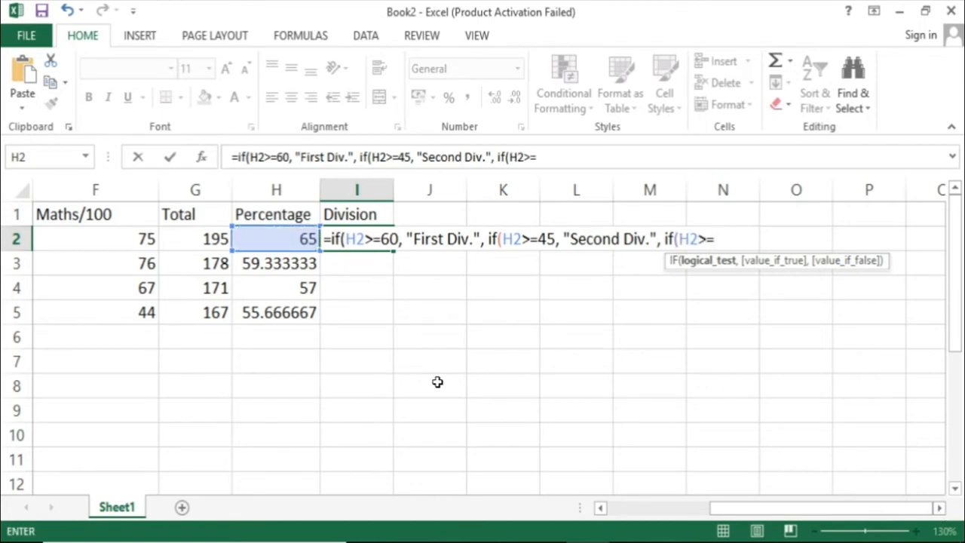
pyautogui.write('36, "')
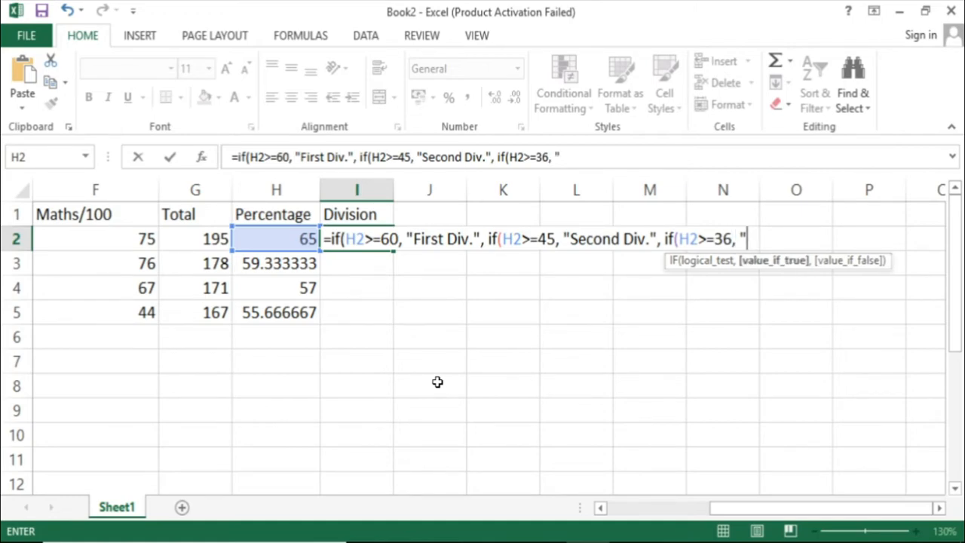
pyautogui.write('Thir')
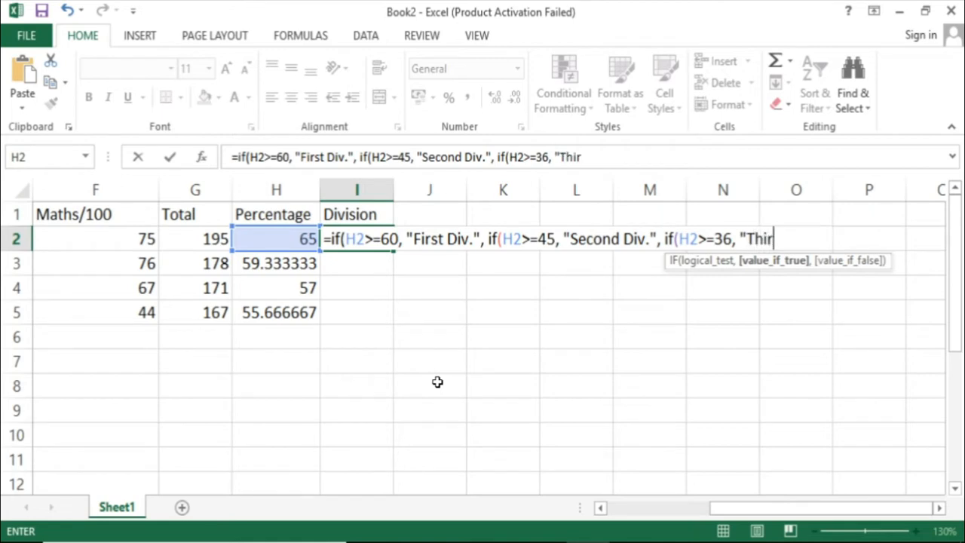
pyautogui.write('d", "F')
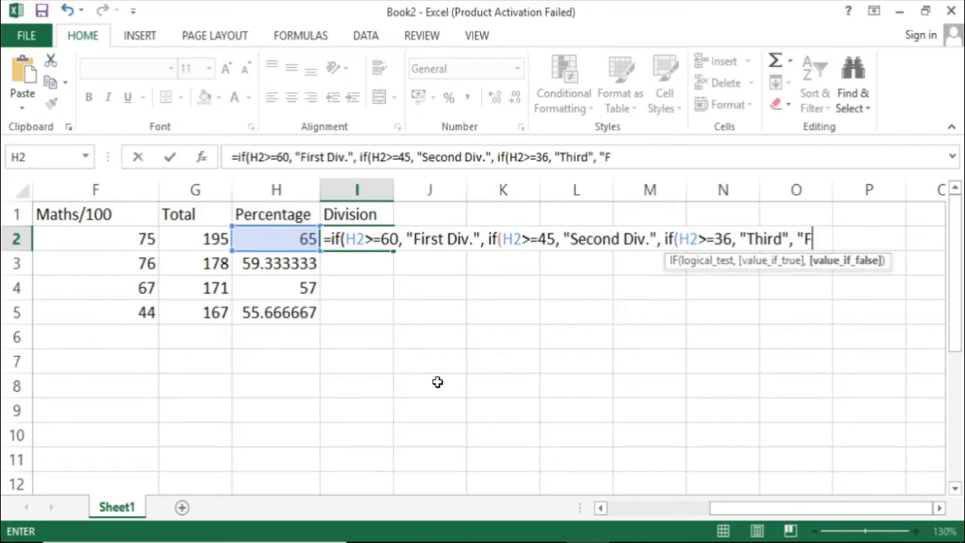
pyautogui.write('ail"')
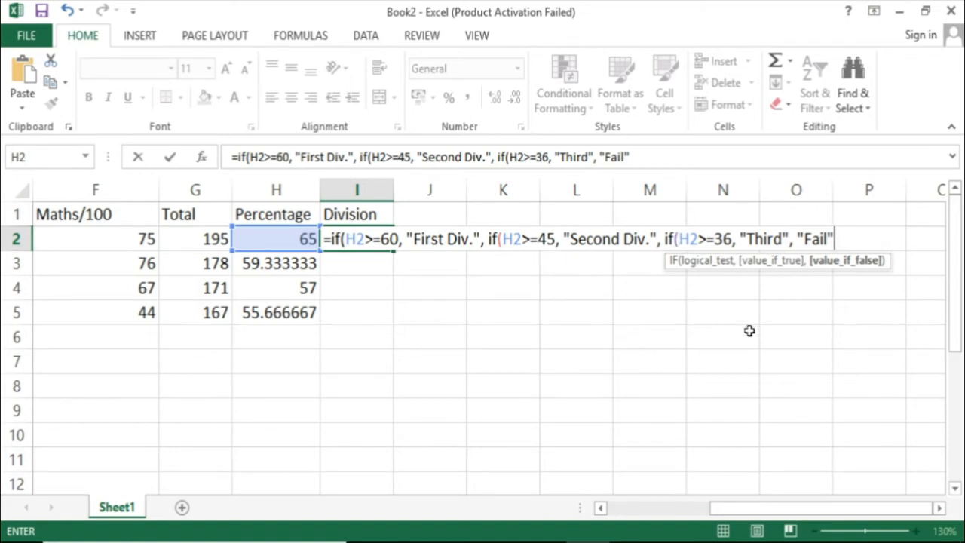
pyautogui.write(')))')
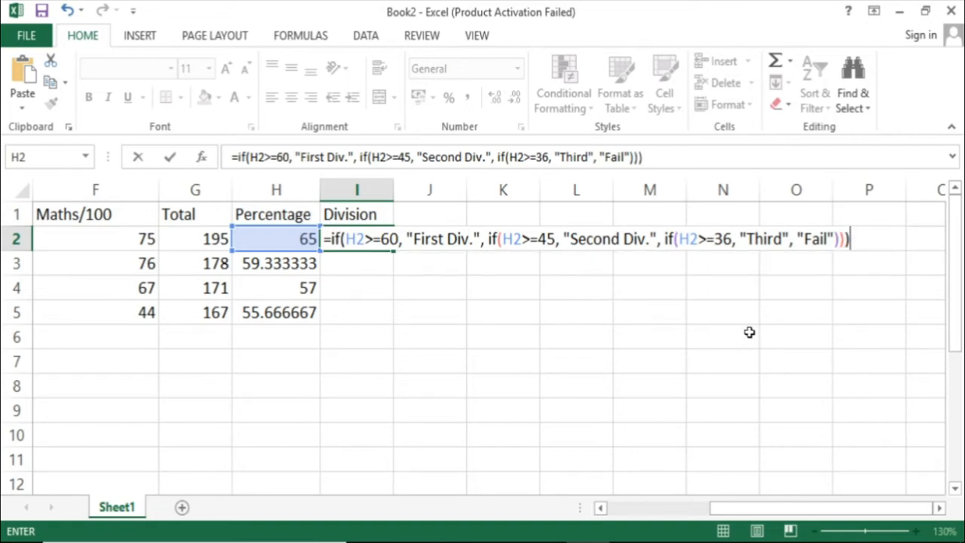
pyautogui.press('Return')
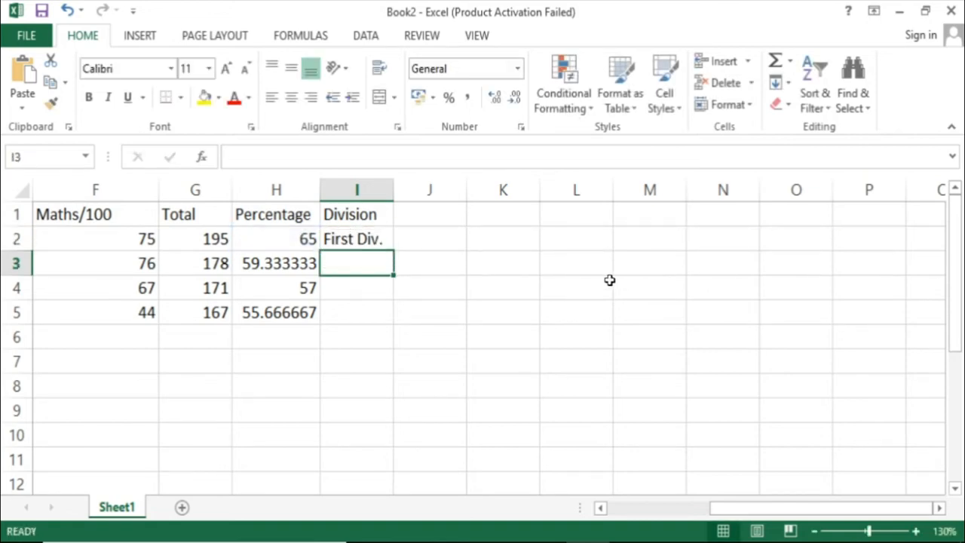
# Step: Fill the Division formula from I2 down to I5 and autofit column I to its contents
pyautogui.click(372, 240)
pyautogui.moveTo(393, 250); pyautogui.dragTo(399, 320)
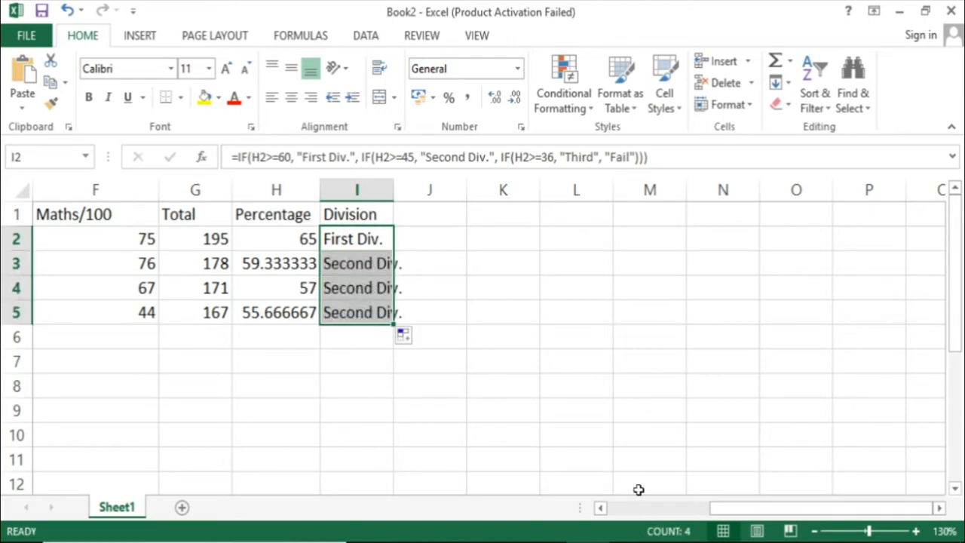
pyautogui.doubleClick(394, 187)
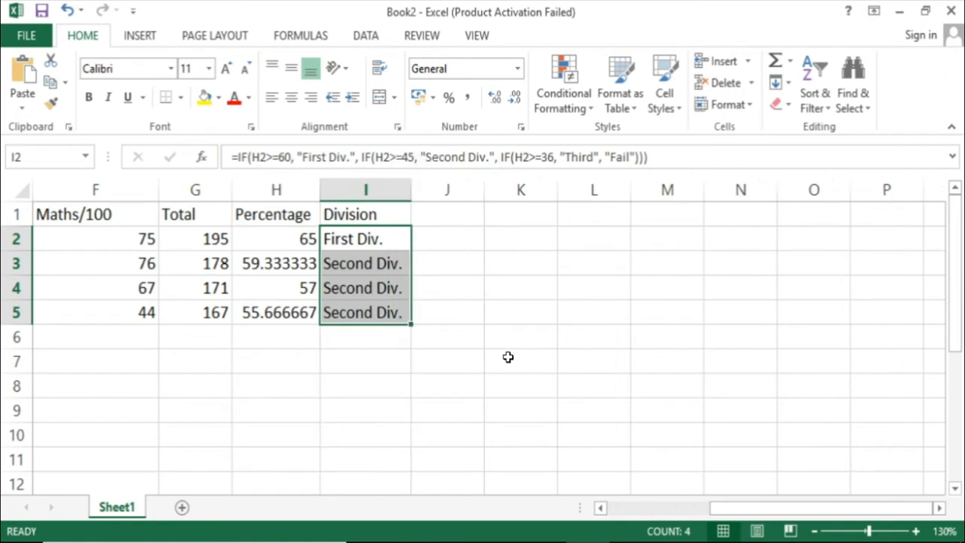
pyautogui.click(508, 357)
pyautogui.moveTo(807, 510); pyautogui.dragTo(695, 525)
pyautogui.click(855, 391)
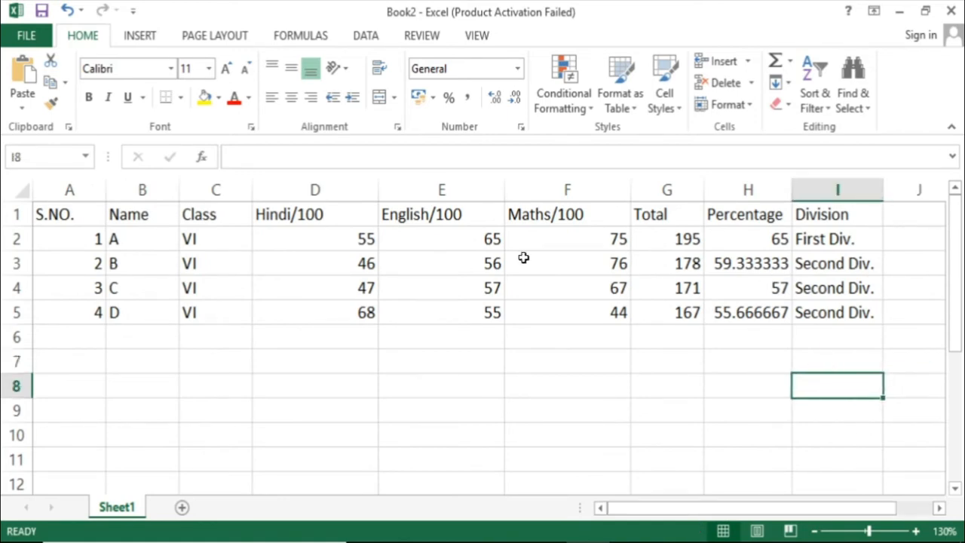
# Step: Change student C's marks in row 4 to Hindi 36, English 37 and Maths 38
pyautogui.click(367, 288)
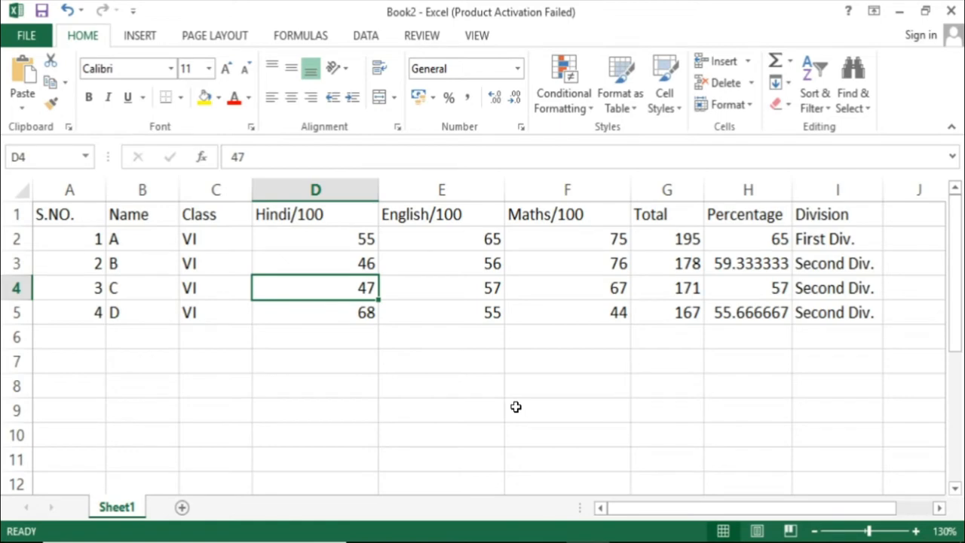
pyautogui.write('36')
pyautogui.press('Tab')
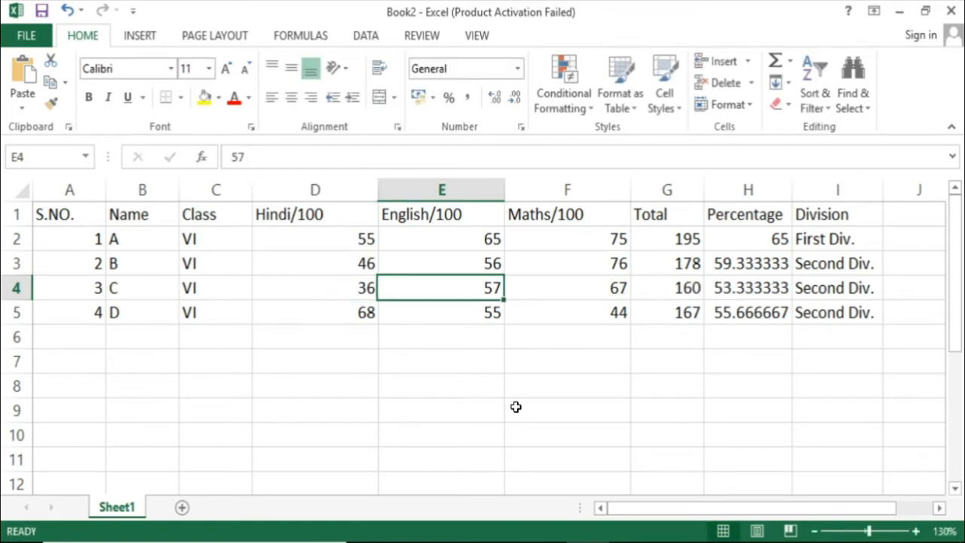
pyautogui.write('37')
pyautogui.press('Tab')
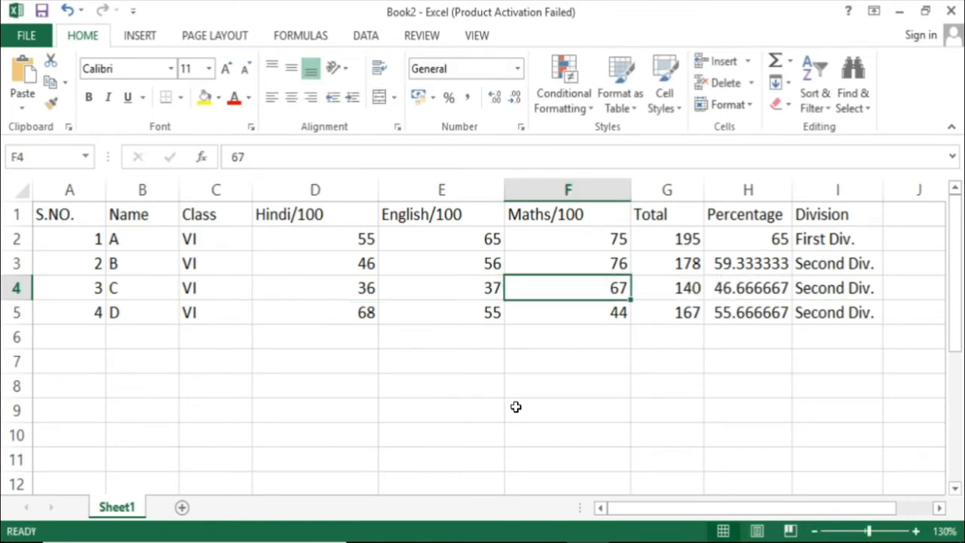
pyautogui.write('38')
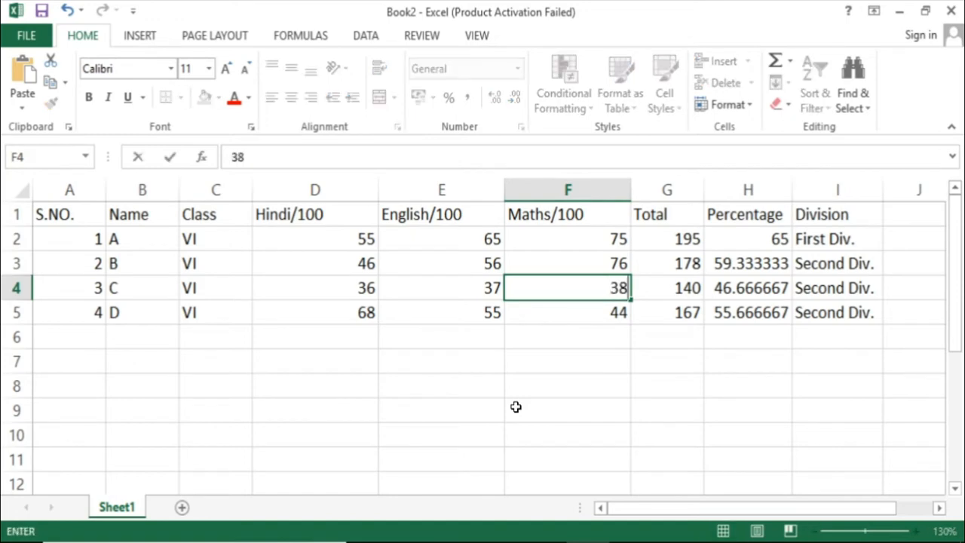
pyautogui.press('Tab')
pyautogui.press('Down')
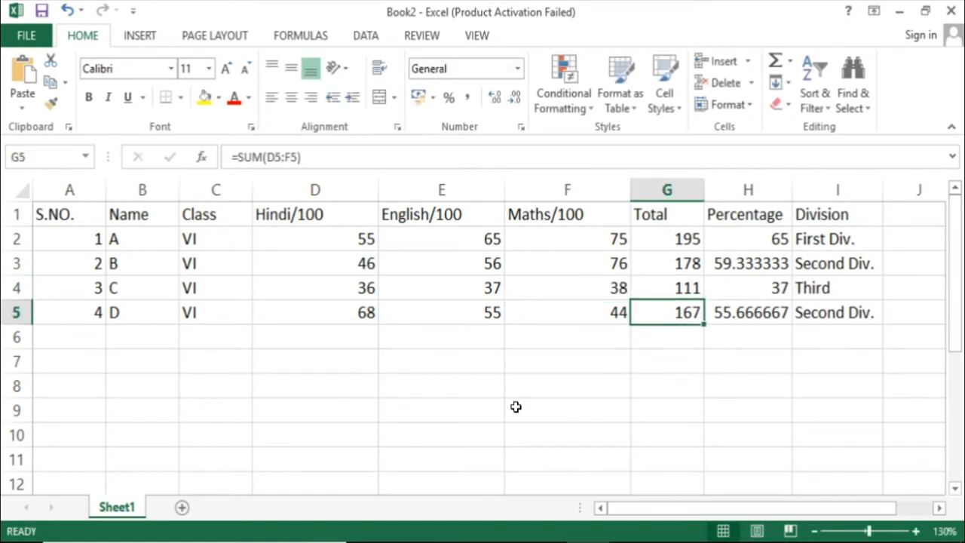
# Step: Change student D's marks in row 5 to Hindi 34, English 33 and Maths 32
pyautogui.press('Left')
pyautogui.press('Left')
pyautogui.press('Left')
pyautogui.press('Left')
pyautogui.press('Right')
pyautogui.write('34')
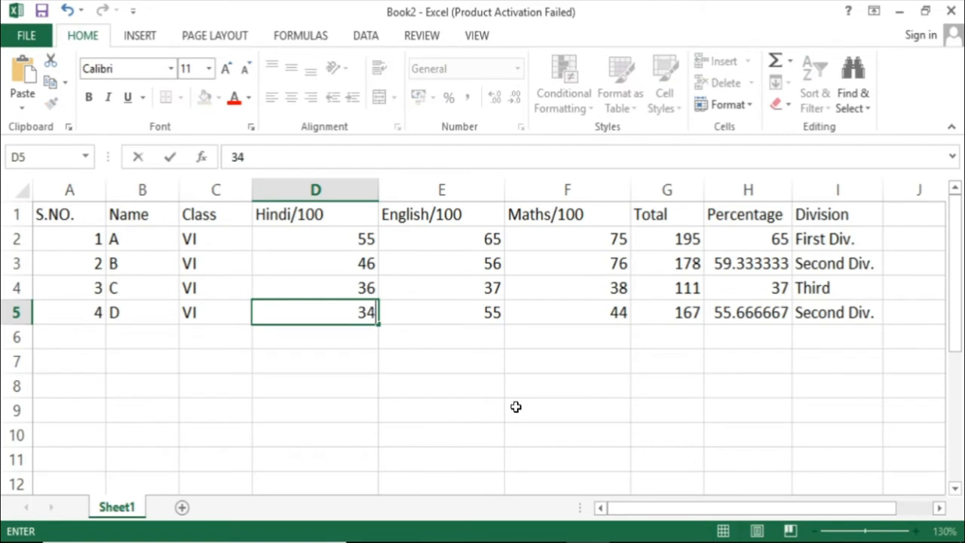
pyautogui.press('Tab')
pyautogui.write('33')
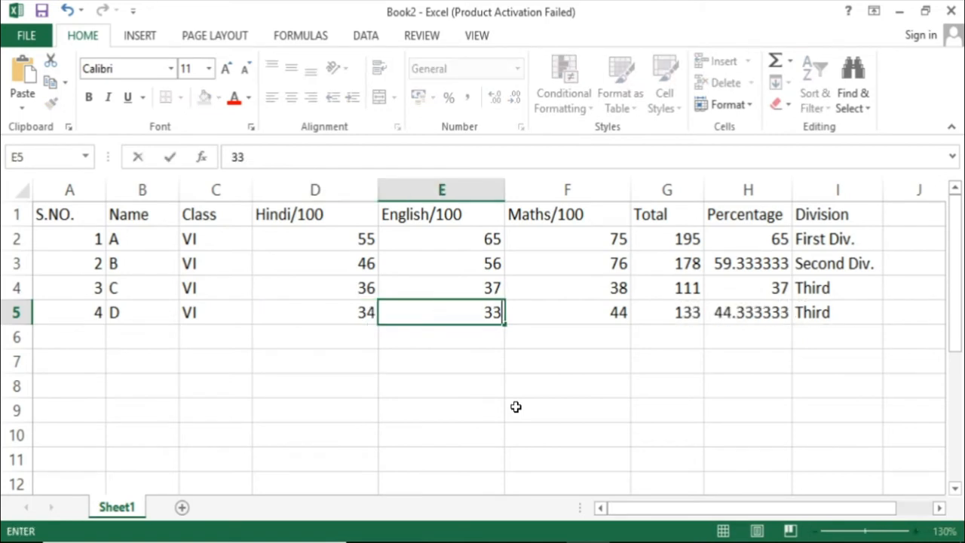
pyautogui.press('Tab')
pyautogui.write('32')
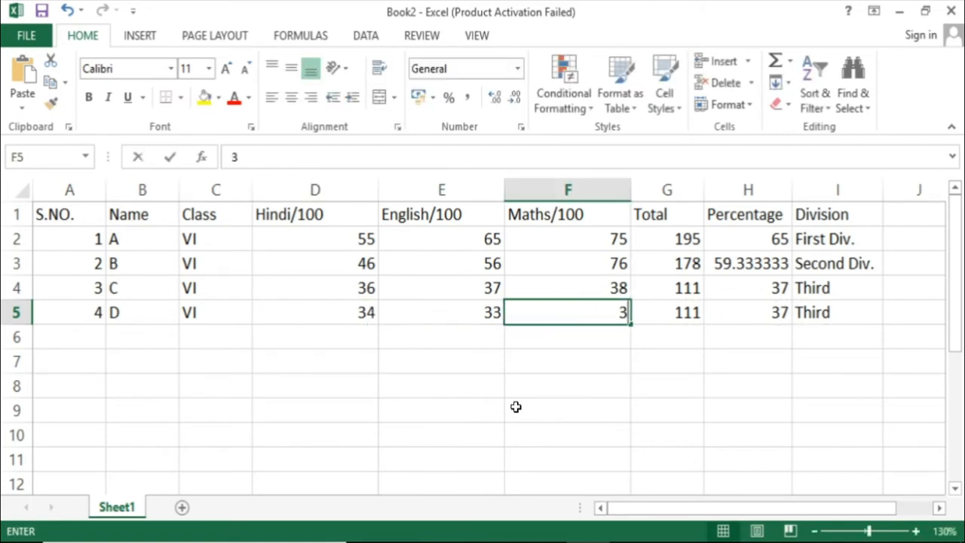
pyautogui.press('Tab')
pyautogui.press('Tab')
pyautogui.press('Tab')
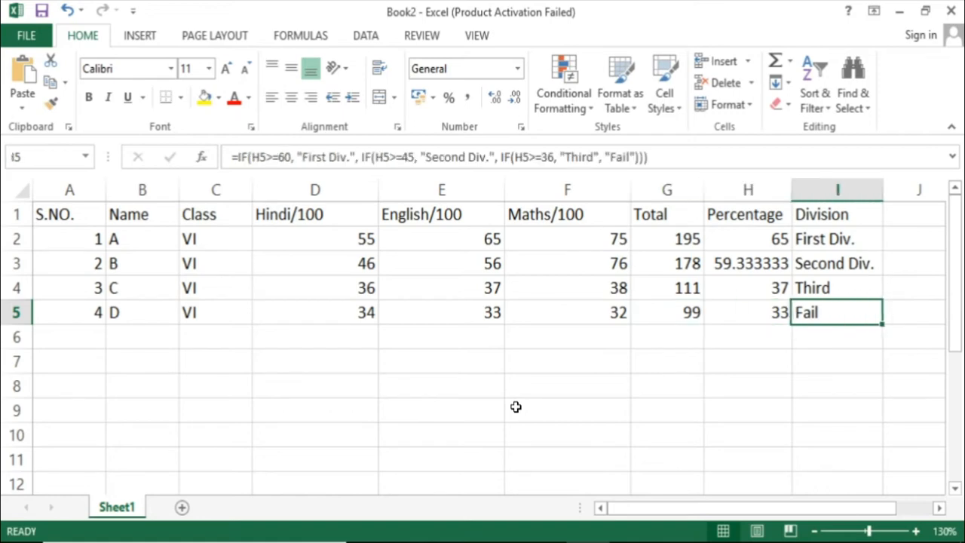
pyautogui.press('Up')
pyautogui.click(401, 260)
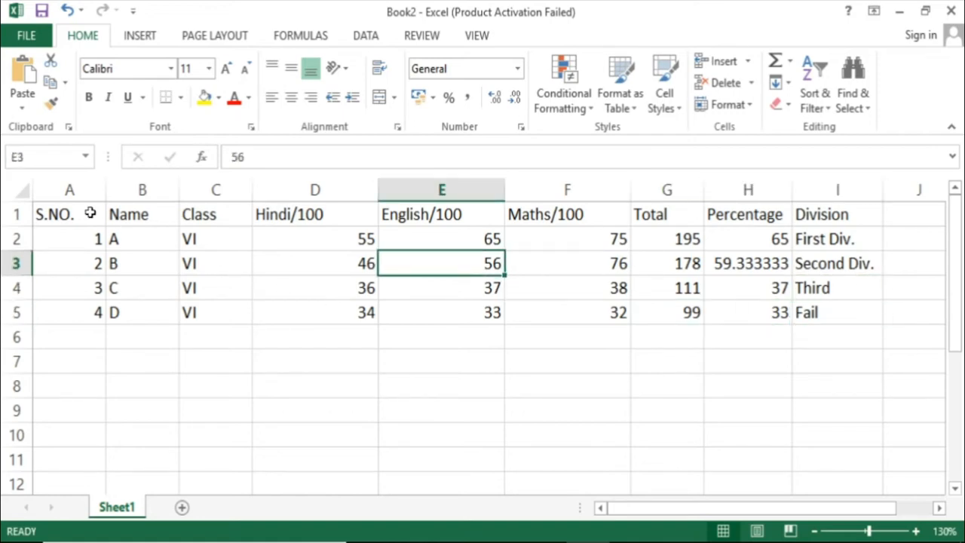
pyautogui.moveTo(88, 213); pyautogui.dragTo(837, 330)
pyautogui.click(741, 403)
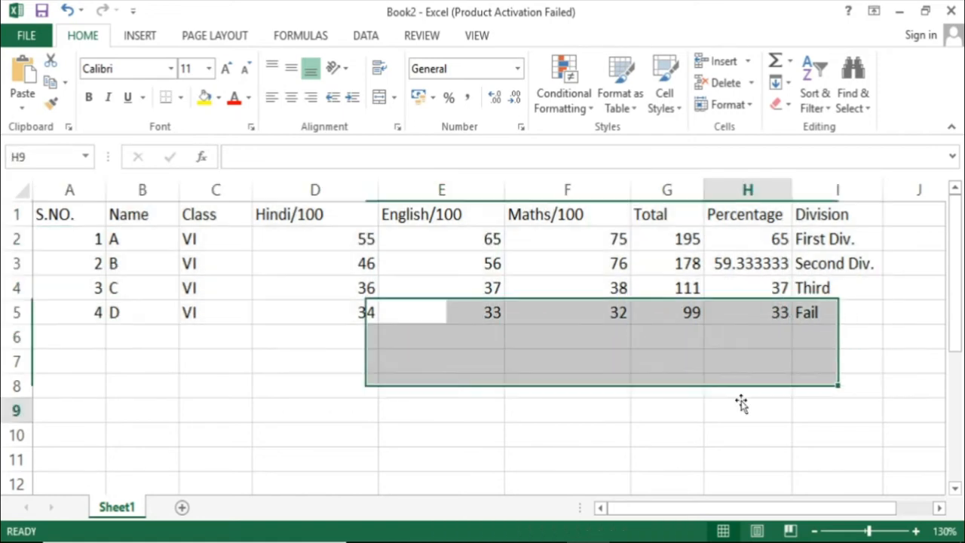
pyautogui.moveTo(280, 338); pyautogui.dragTo(280, 312)
# Step: Insert a blank row above the marksheet's header row
pyautogui.click(15, 214)
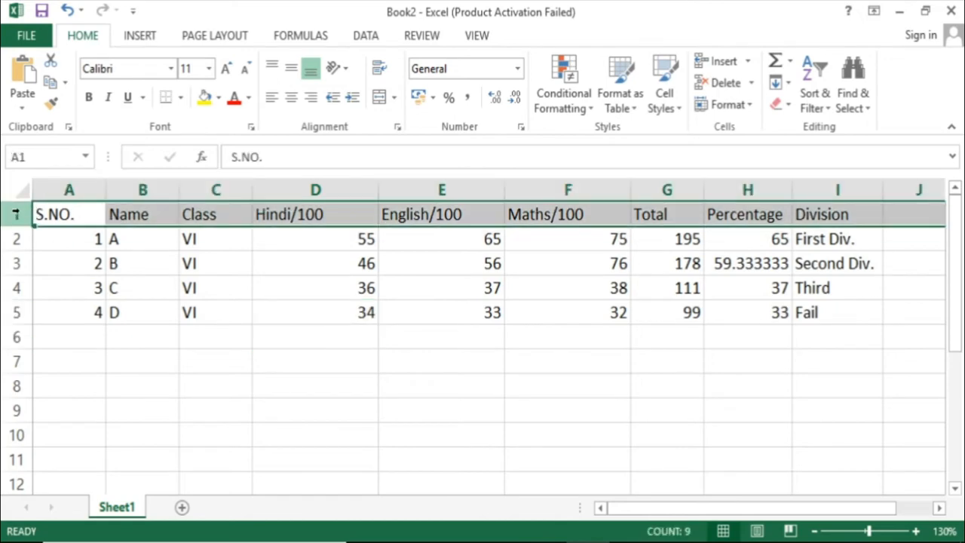
pyautogui.rightClick(16, 215)
pyautogui.click(62, 345)
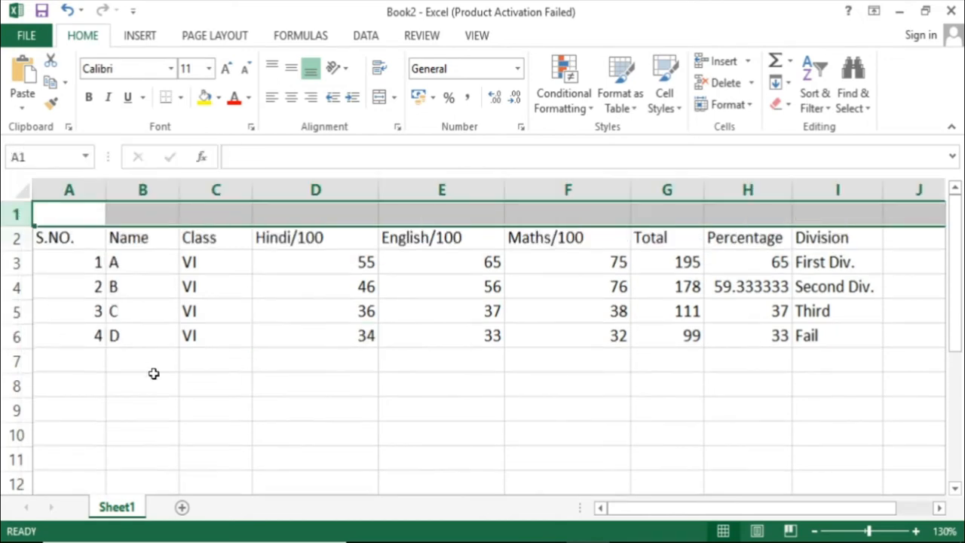
pyautogui.click(306, 392)
# Step: Merge and center the S.NO., Name and Class headers across rows 1 and 2, each in its own column
pyautogui.click(85, 224)
pyautogui.moveTo(85, 224); pyautogui.dragTo(85, 241)
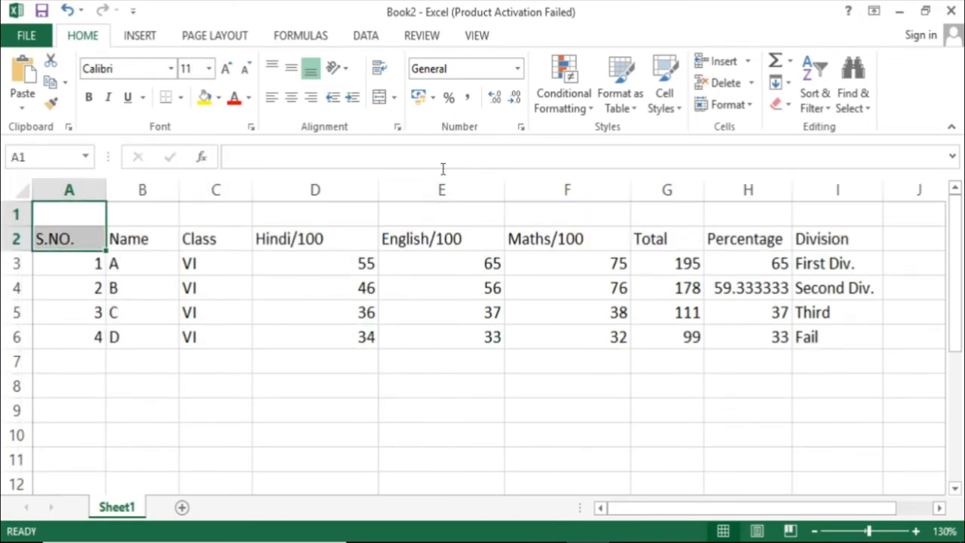
pyautogui.click(381, 97)
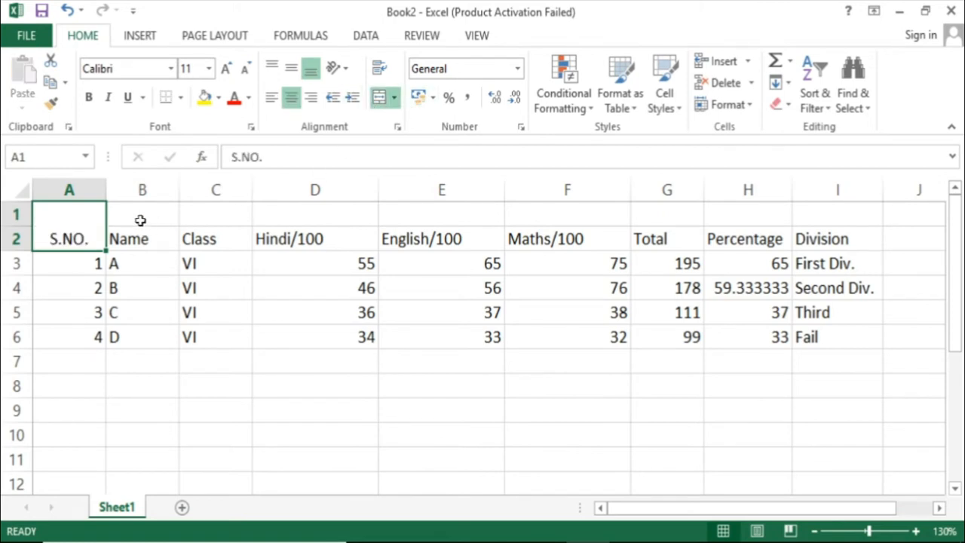
pyautogui.moveTo(138, 219); pyautogui.dragTo(140, 237)
pyautogui.click(382, 99)
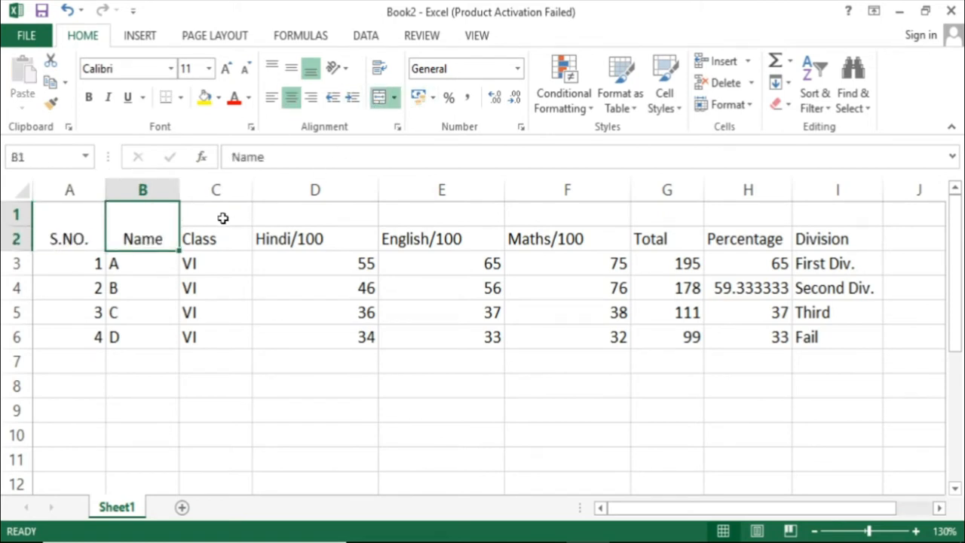
pyautogui.moveTo(221, 218); pyautogui.dragTo(224, 233)
pyautogui.click(381, 97)
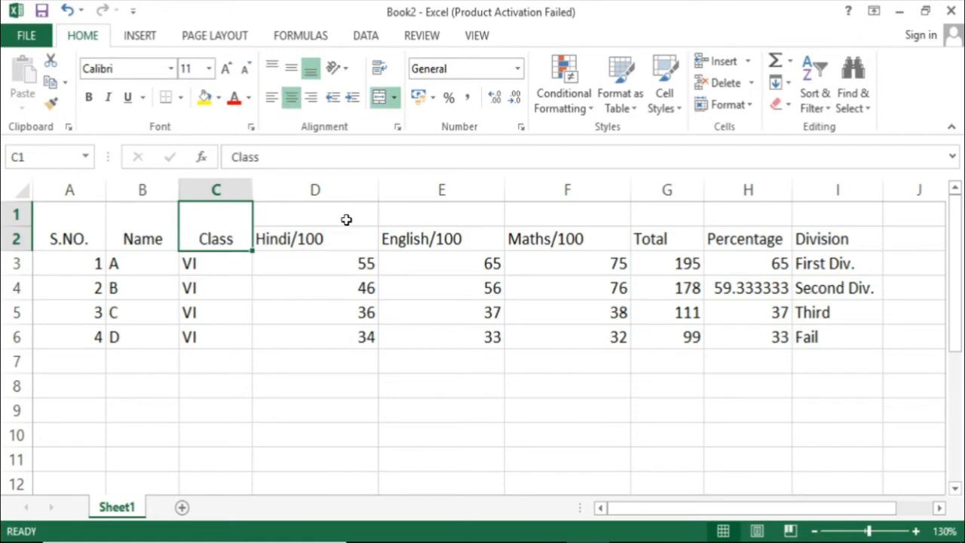
# Step: Merge and center D1:F1 above the three subject columns and enter the heading SUBJECT
pyautogui.moveTo(319, 212); pyautogui.dragTo(571, 221)
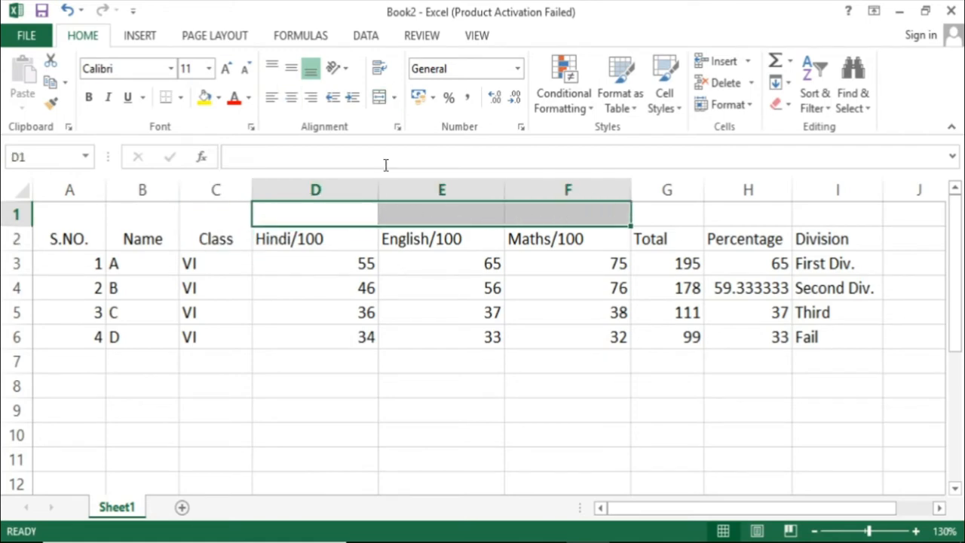
pyautogui.click(379, 99)
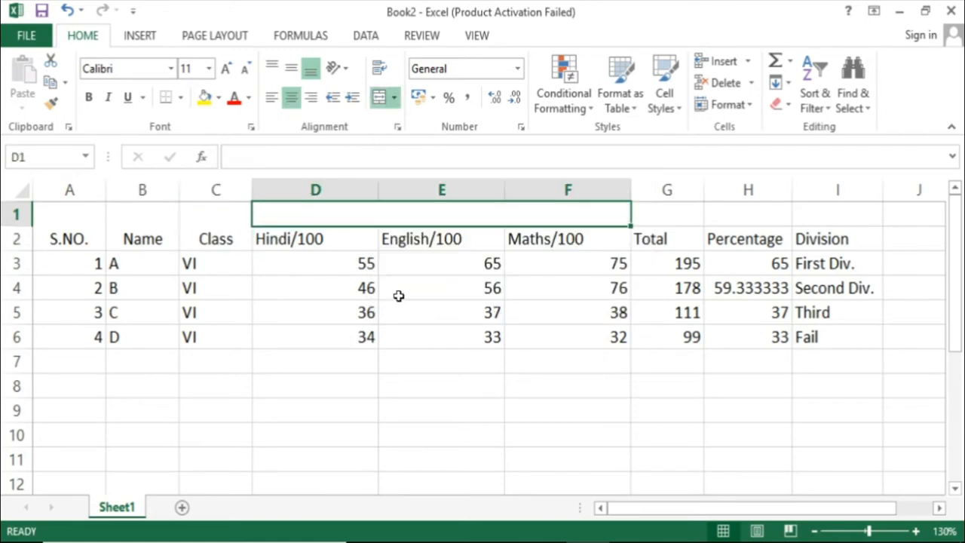
pyautogui.write('SUBJECT')
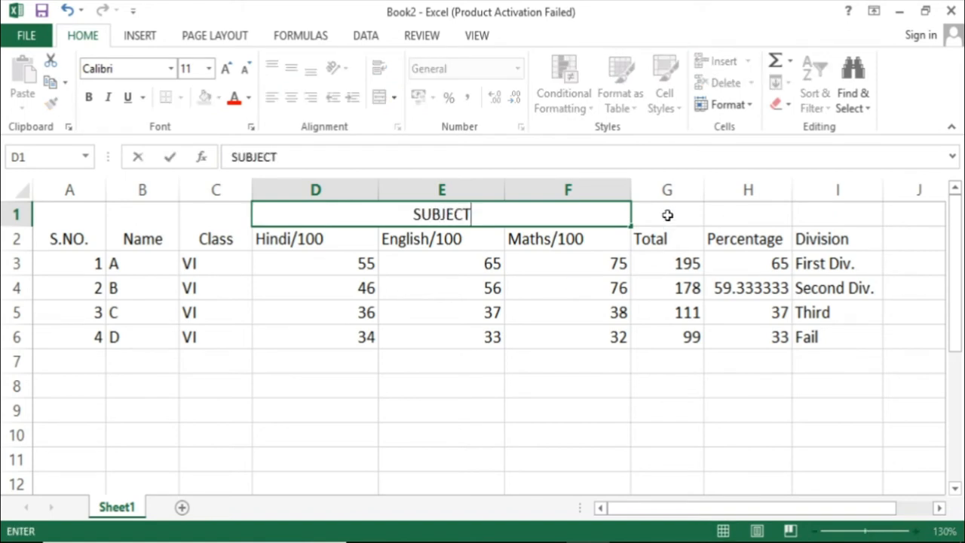
# Step: Merge and center the Total, Percentage and Division headers across rows 1 and 2, each in its own column
pyautogui.moveTo(668, 211); pyautogui.dragTo(670, 236)
pyautogui.click(381, 97)
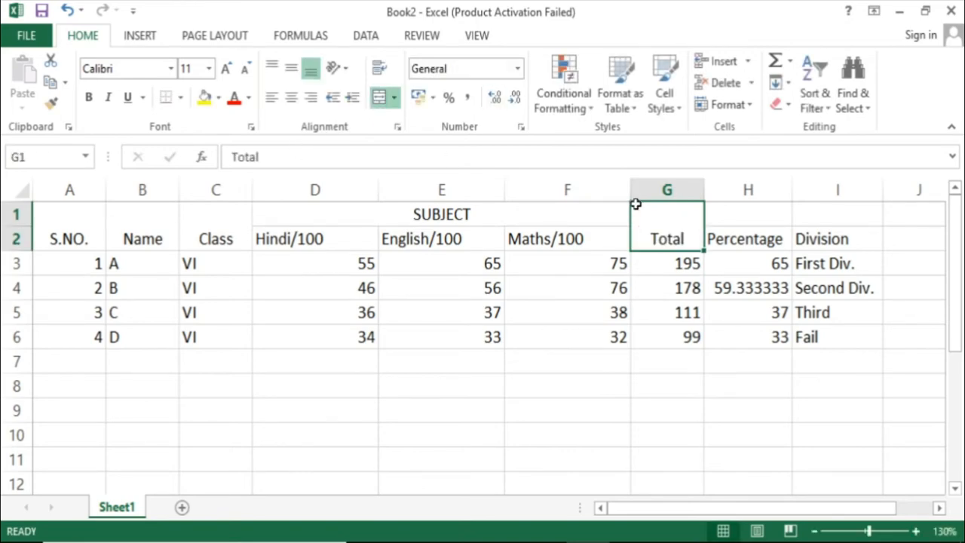
pyautogui.moveTo(734, 216); pyautogui.dragTo(736, 238)
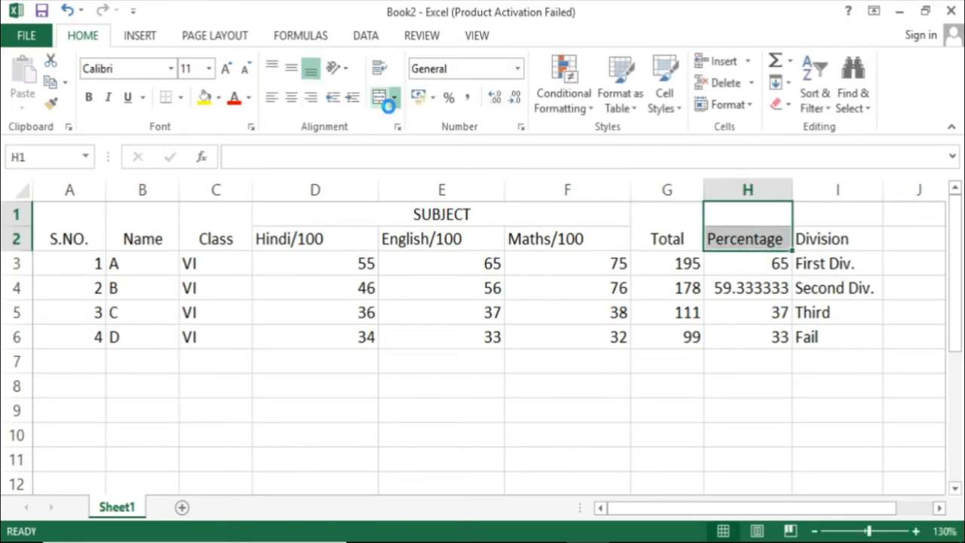
pyautogui.click(382, 98)
pyautogui.moveTo(823, 219); pyautogui.dragTo(824, 235)
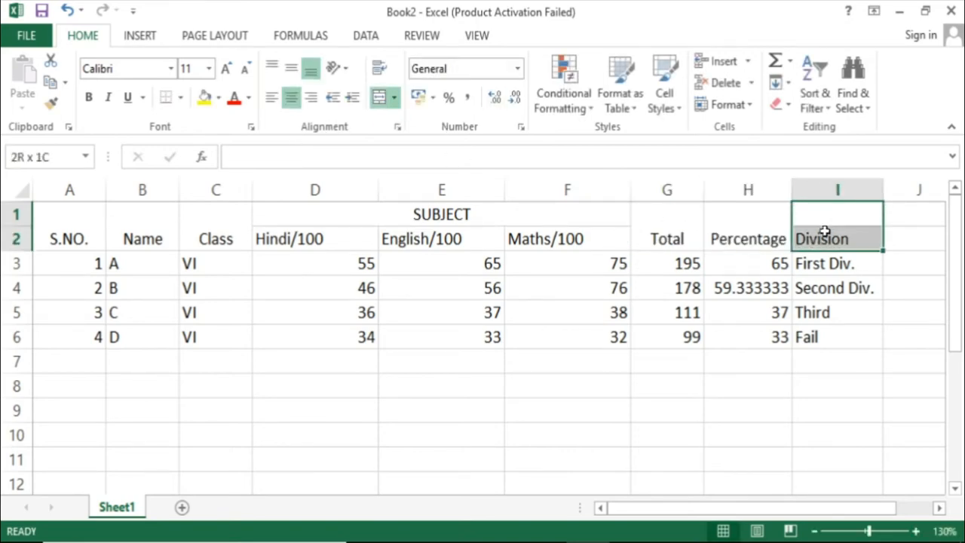
pyautogui.click(381, 98)
pyautogui.click(447, 387)
# Step: Apply All Borders to the whole marksheet table, A1:I6
pyautogui.click(74, 214)
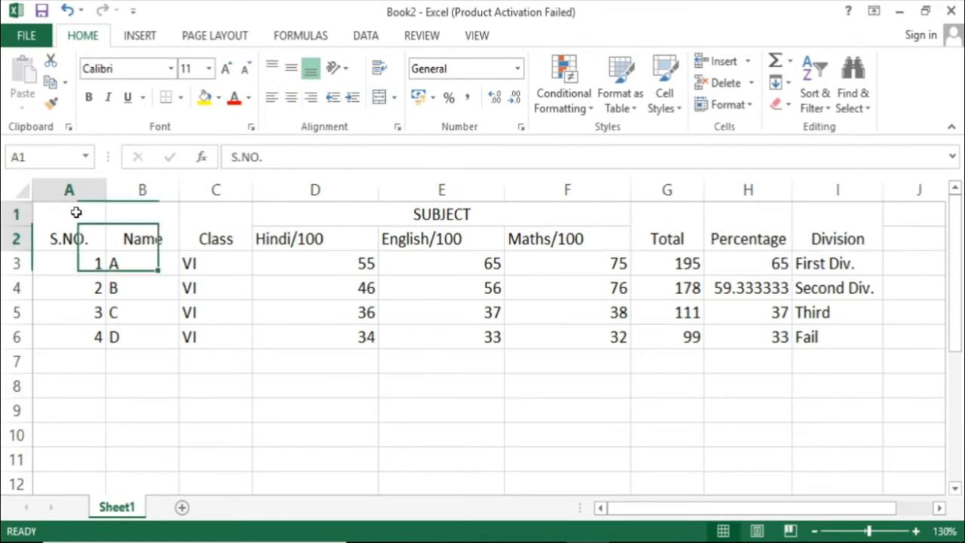
pyautogui.moveTo(75, 214); pyautogui.dragTo(802, 337)
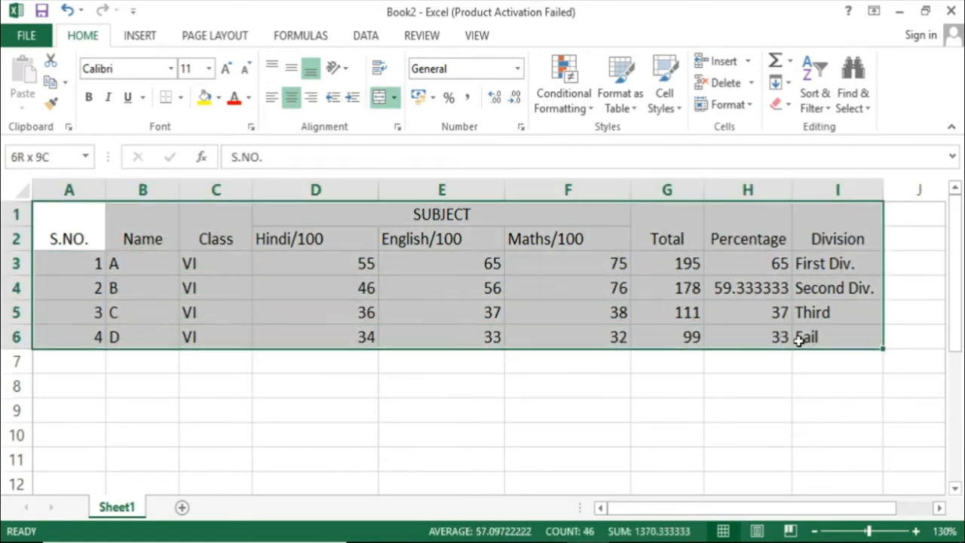
pyautogui.click(180, 98)
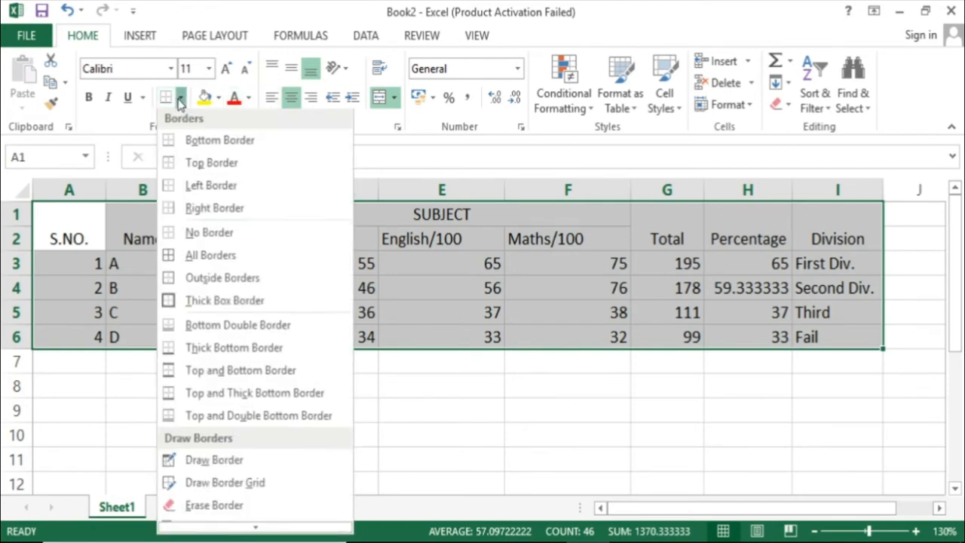
pyautogui.click(198, 260)
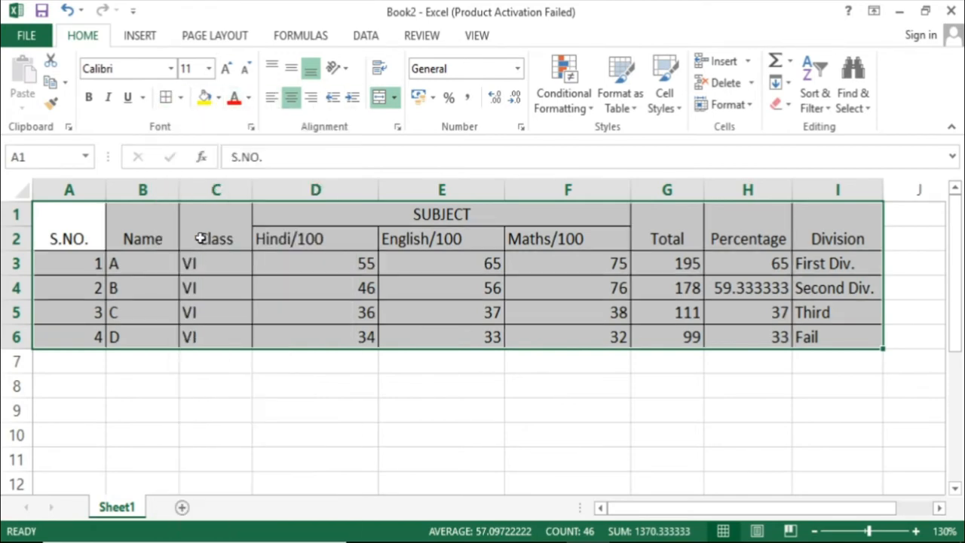
# Step: Center the contents of the whole table both vertically and horizontally
pyautogui.click(292, 70)
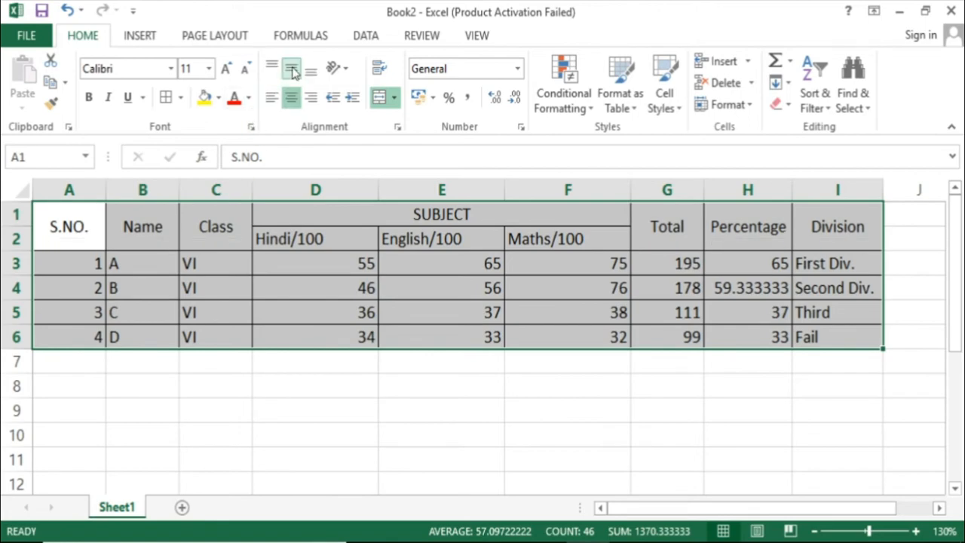
pyautogui.click(292, 98)
pyautogui.click(291, 98)
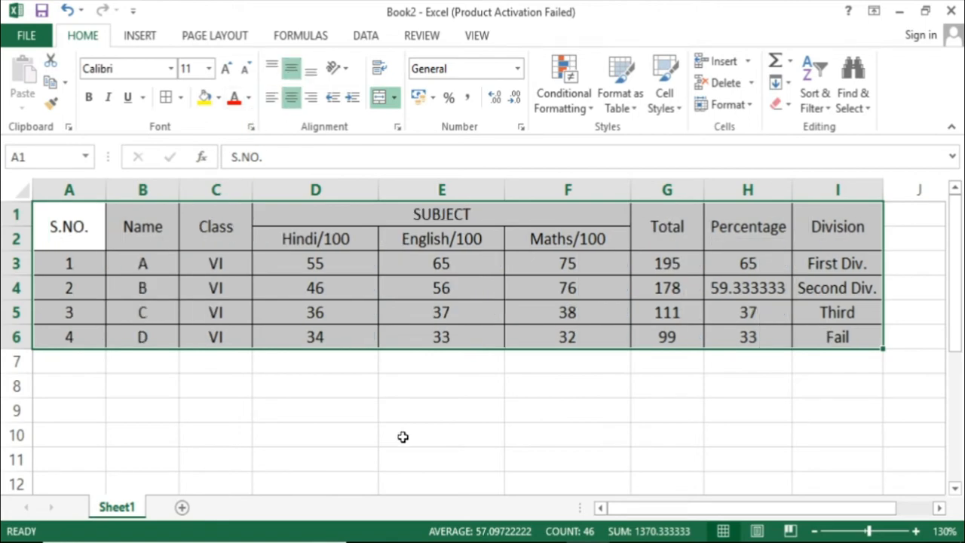
pyautogui.click(380, 435)
# Step: Make the text of the two header rows, A1:I2, bold
pyautogui.moveTo(67, 223); pyautogui.dragTo(809, 218)
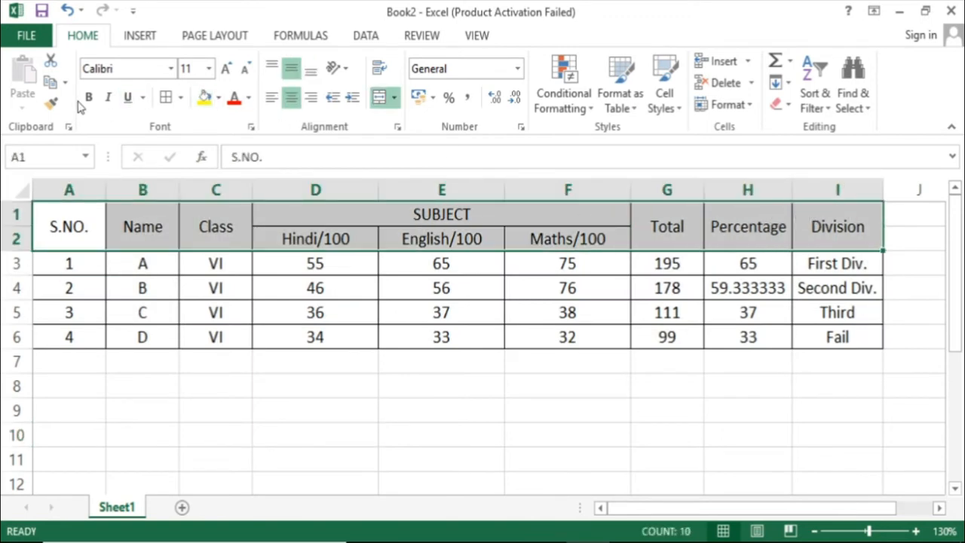
pyautogui.click(89, 97)
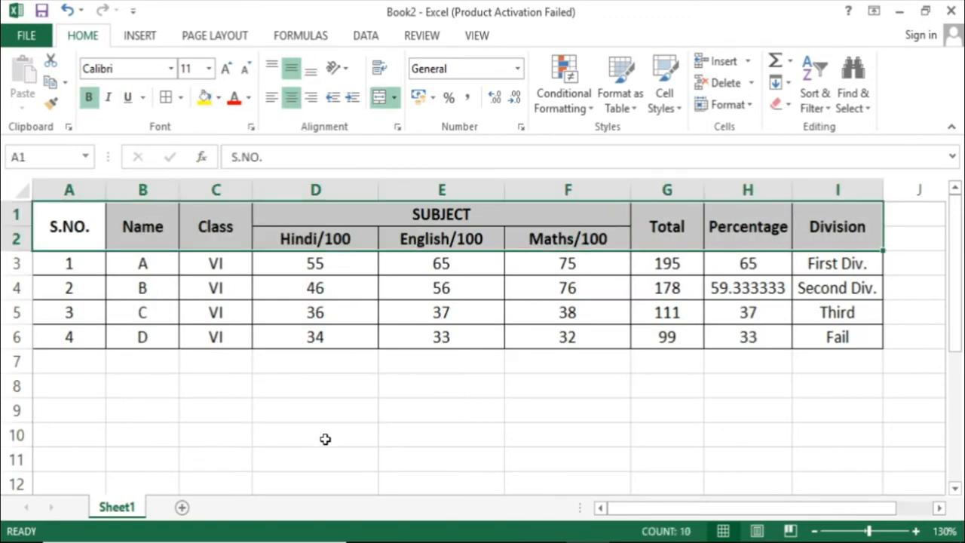
pyautogui.click(324, 437)
# Step: Give the whole table A1:I6 a standard dark blue fill and a white font color
pyautogui.moveTo(90, 218); pyautogui.dragTo(834, 337)
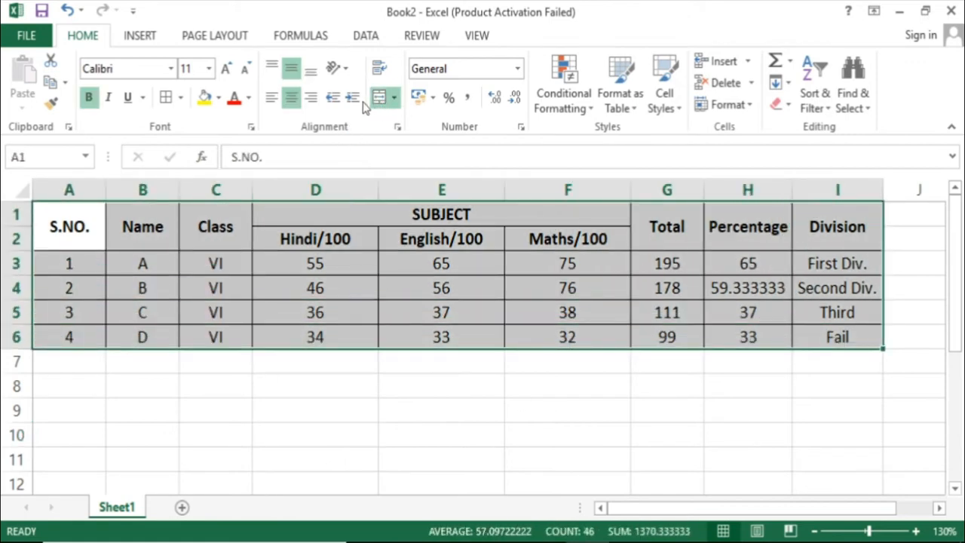
pyautogui.click(219, 98)
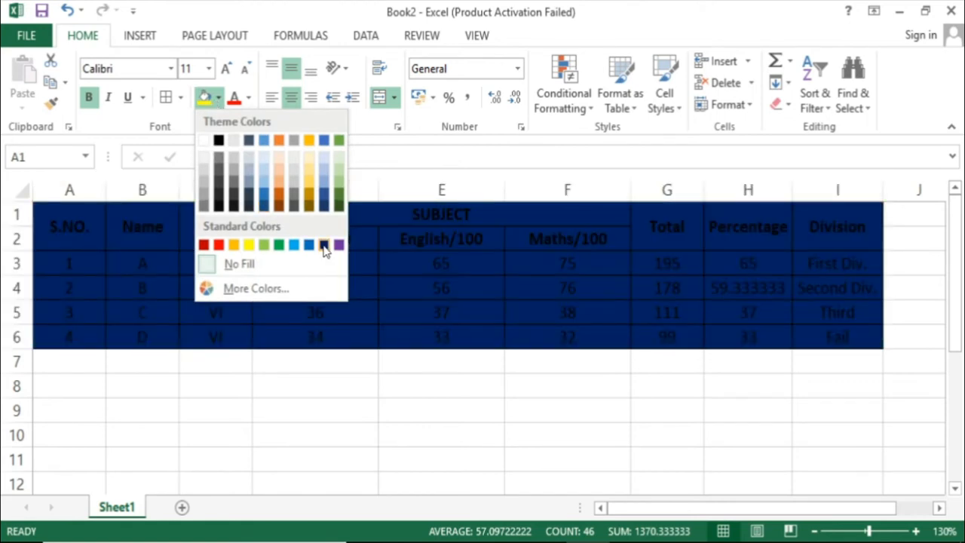
pyautogui.click(324, 245)
pyautogui.click(249, 98)
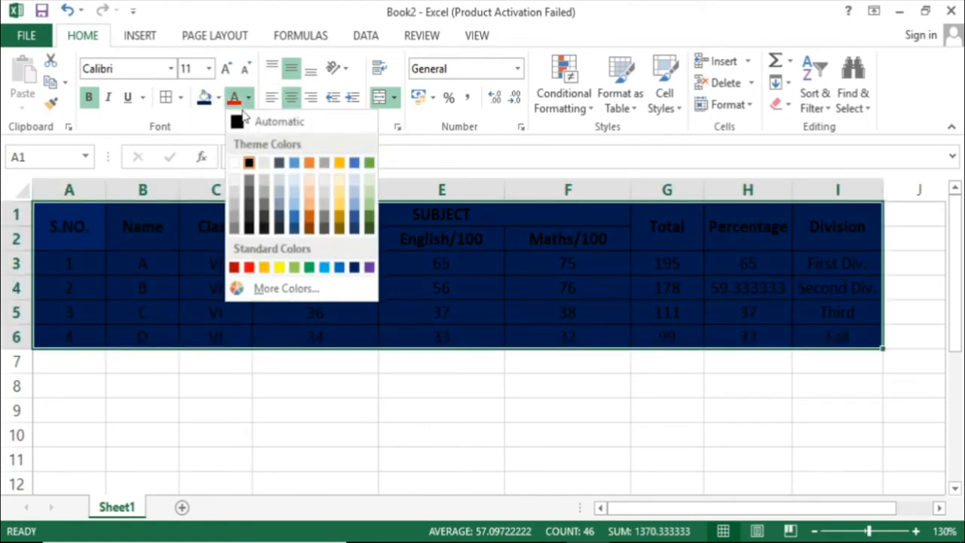
pyautogui.click(238, 162)
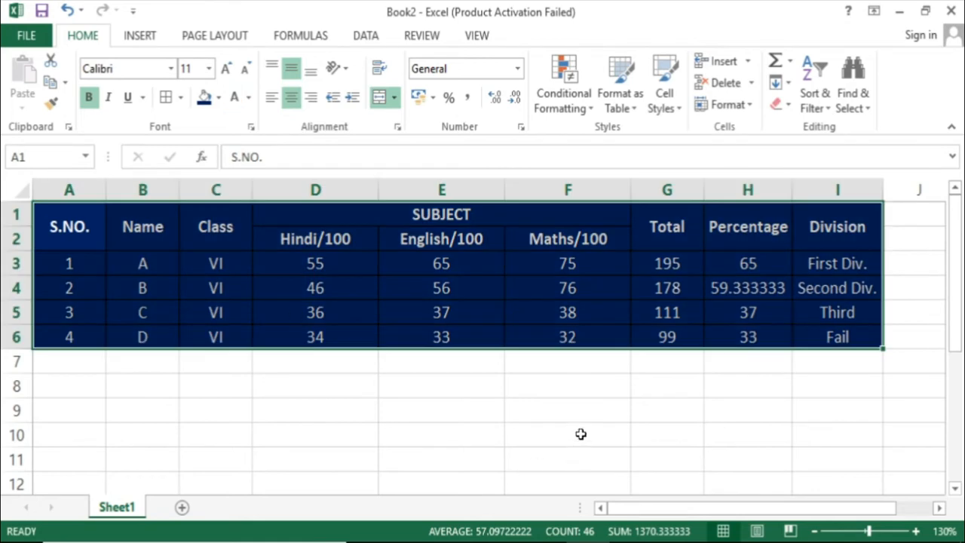
pyautogui.click(580, 435)
pyautogui.click(691, 417)
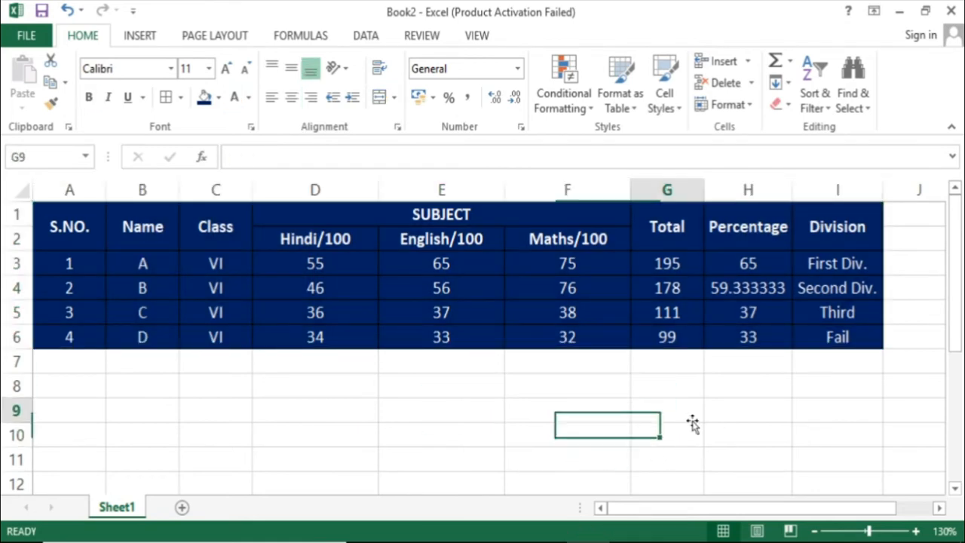
# Step: Insert a blank row above the formatted table, over the SUBJECT heading row
pyautogui.click(12, 214)
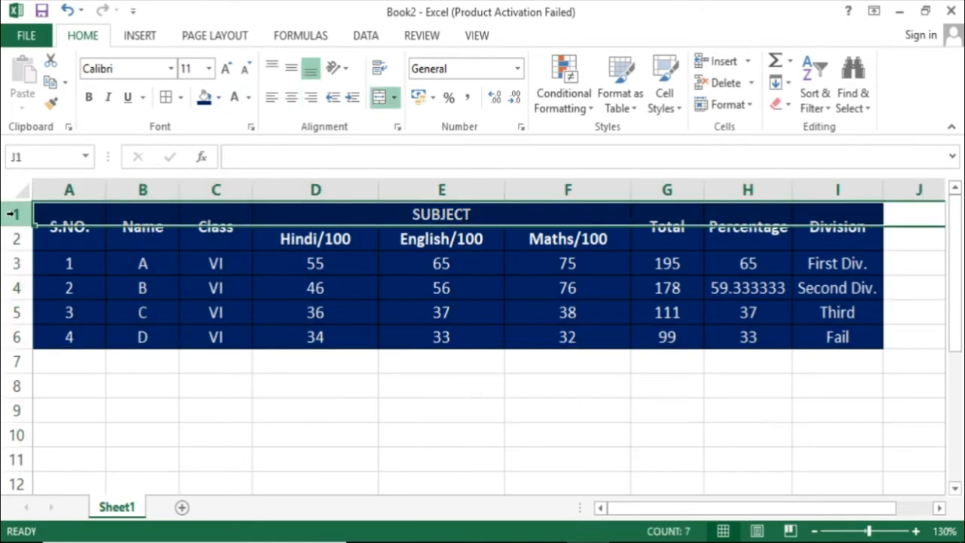
pyautogui.rightClick(16, 217)
pyautogui.click(52, 347)
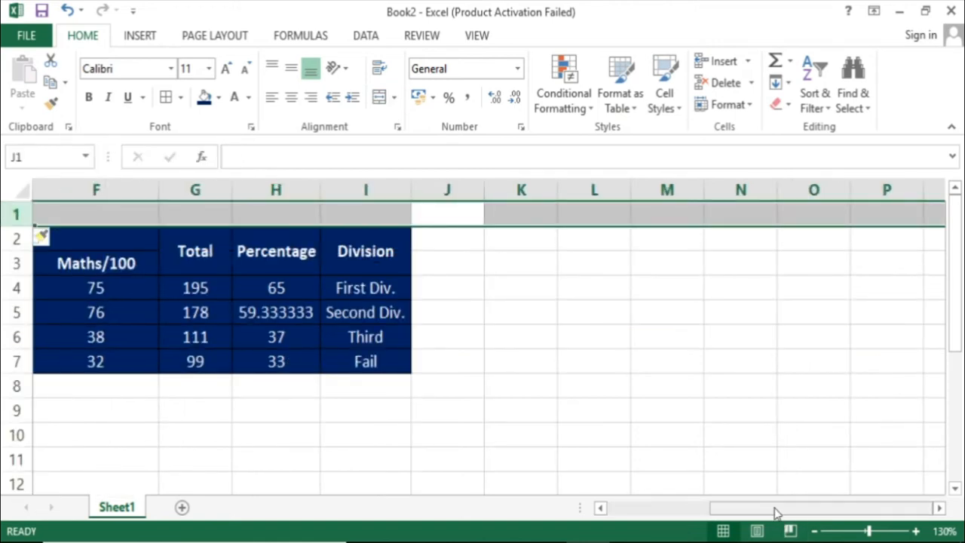
pyautogui.moveTo(776, 510); pyautogui.dragTo(636, 511)
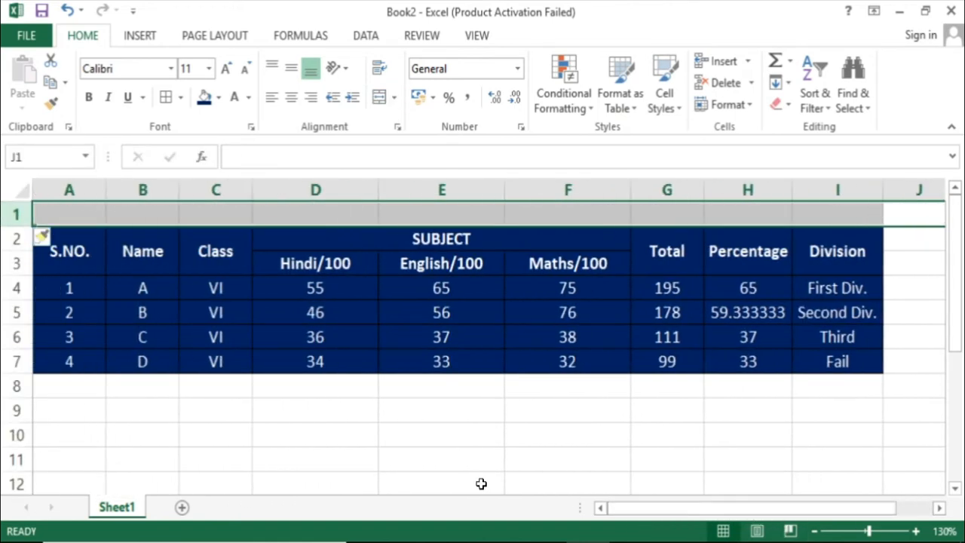
pyautogui.click(375, 459)
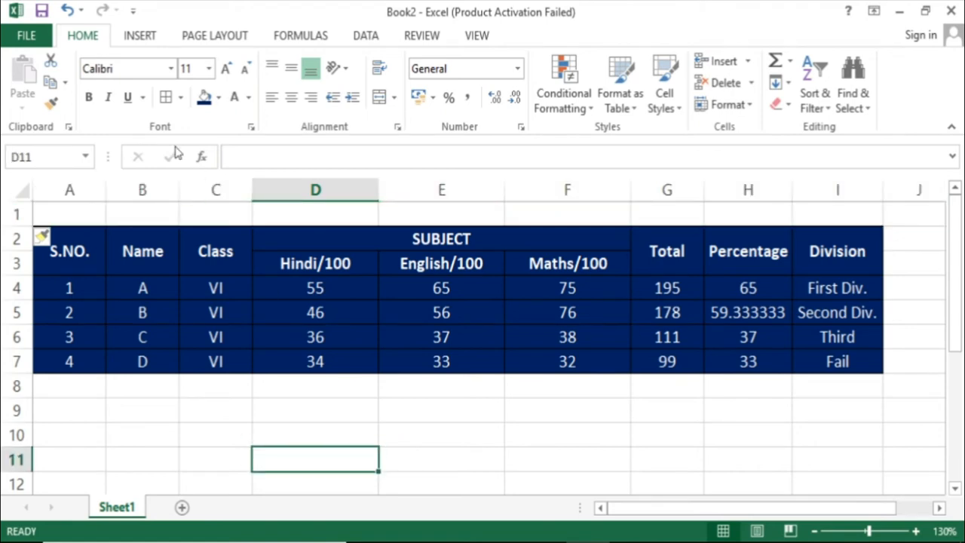
# Step: Undo the row insertion above the table
pyautogui.click(67, 9)
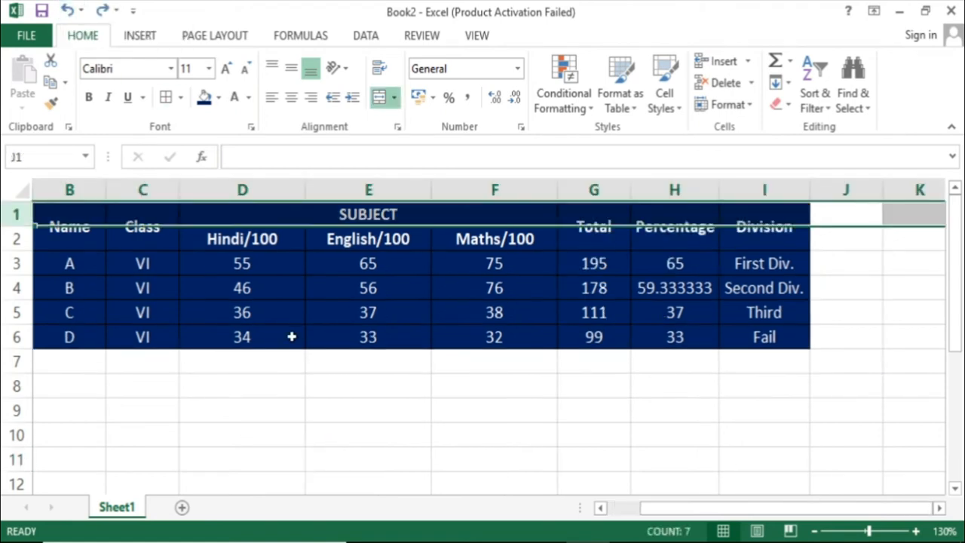
pyautogui.click(71, 225)
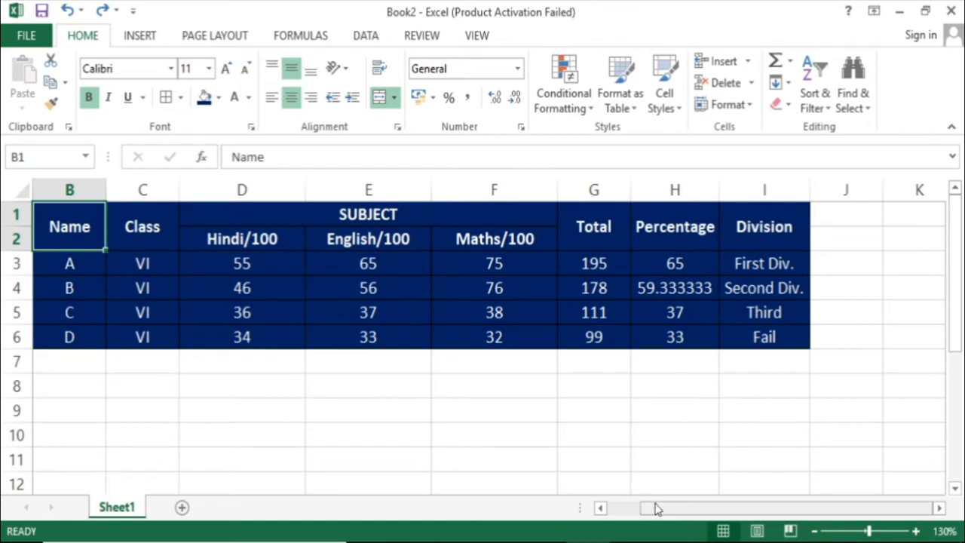
pyautogui.moveTo(656, 508); pyautogui.dragTo(617, 513)
pyautogui.click(279, 414)
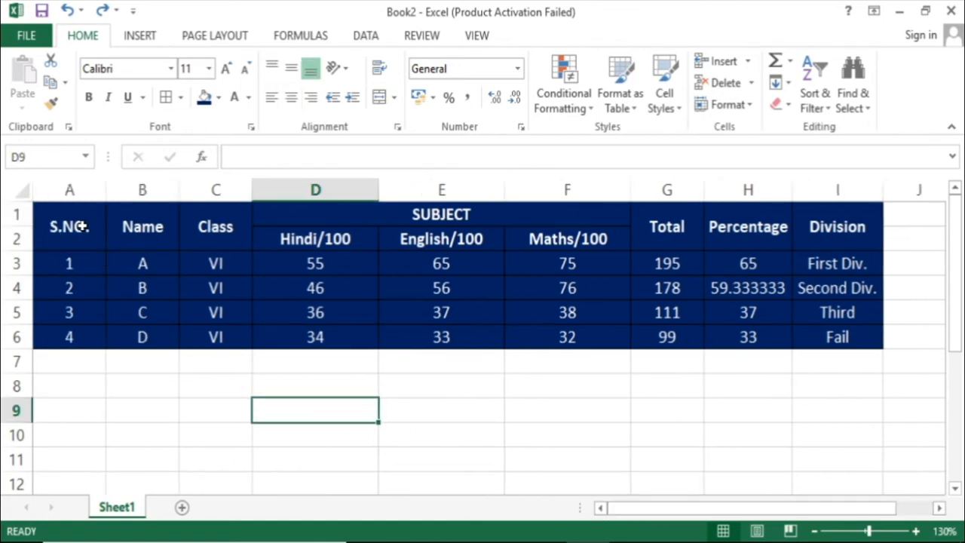
# Step: Insert a clustered column chart of the whole table A1:I6, using the variant with students as series and subjects, Total, Percentage and Division as categories
pyautogui.moveTo(81, 226); pyautogui.dragTo(827, 400)
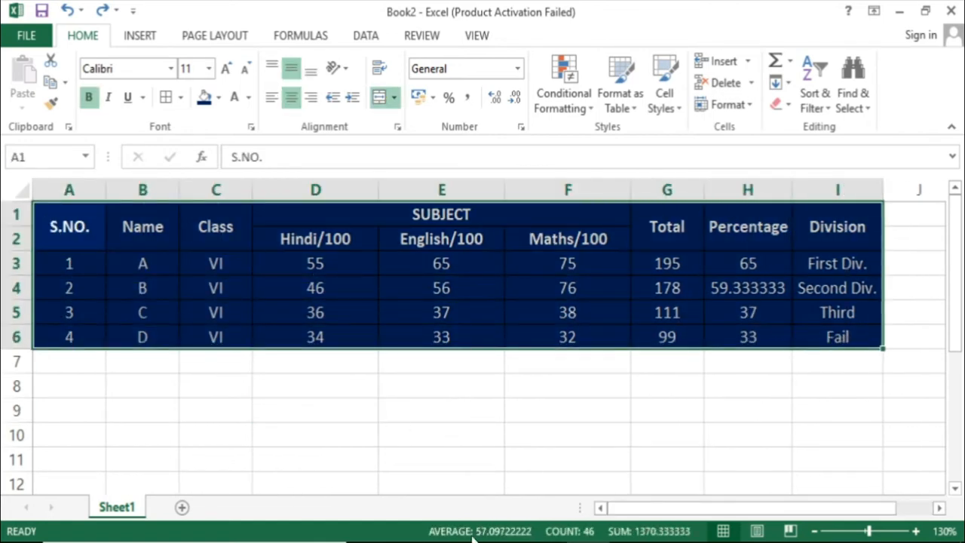
pyautogui.click(144, 36)
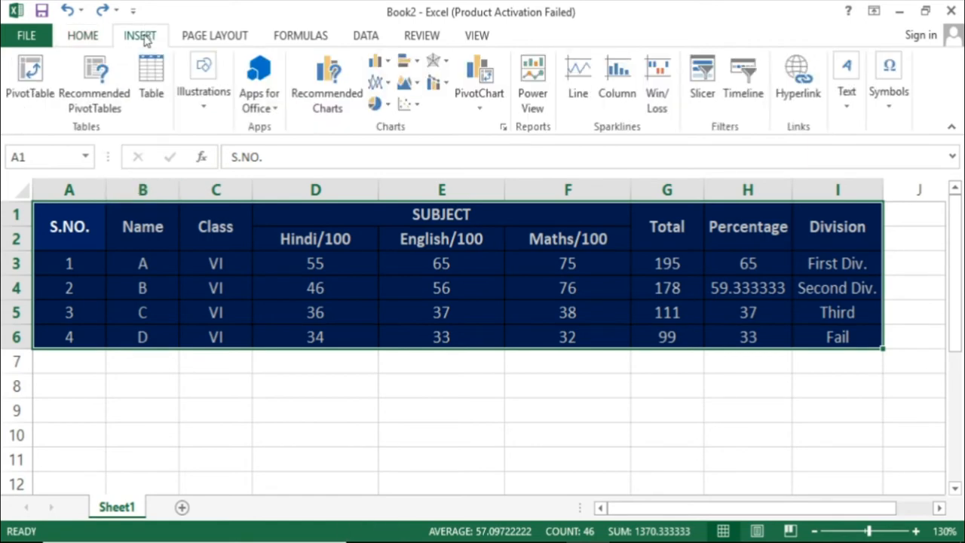
pyautogui.click(377, 60)
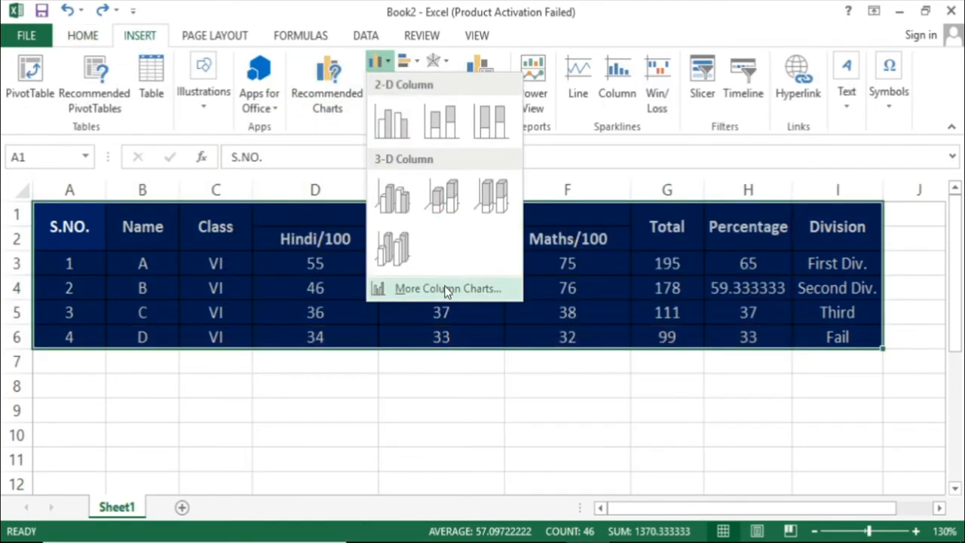
pyautogui.click(445, 290)
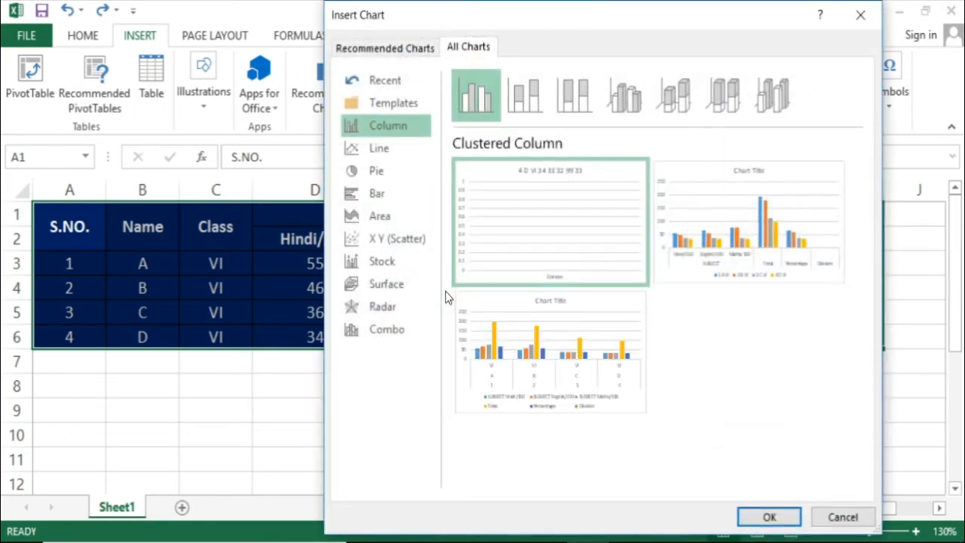
pyautogui.moveTo(730, 254)
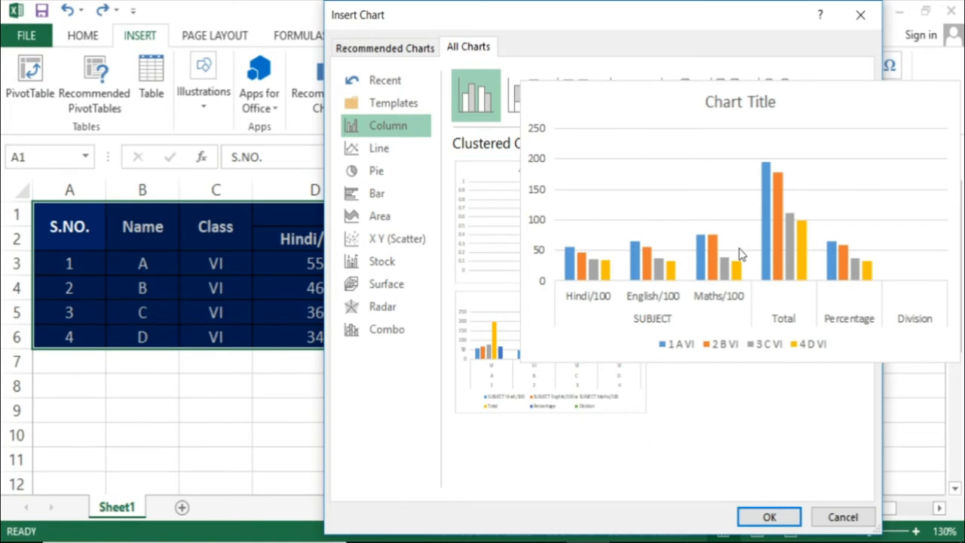
pyautogui.click(739, 255)
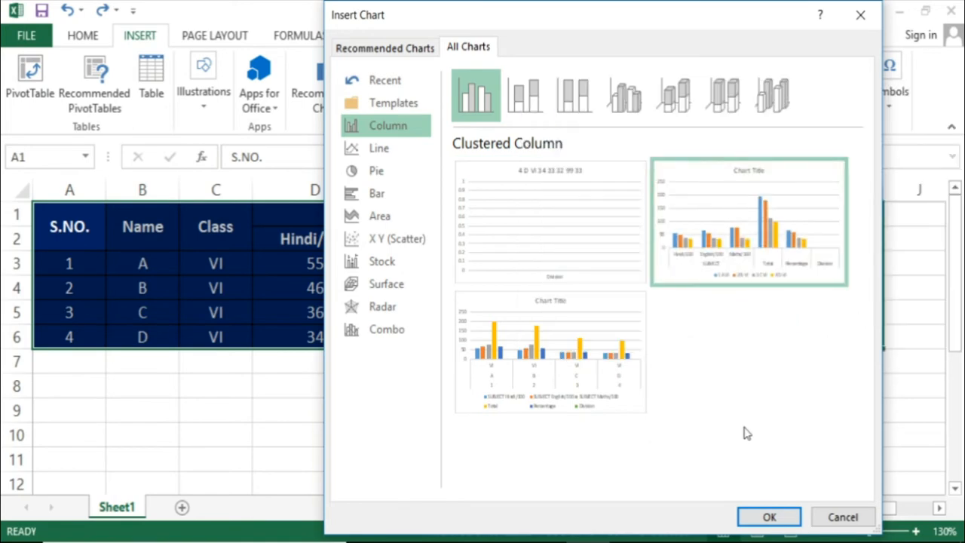
pyautogui.click(769, 518)
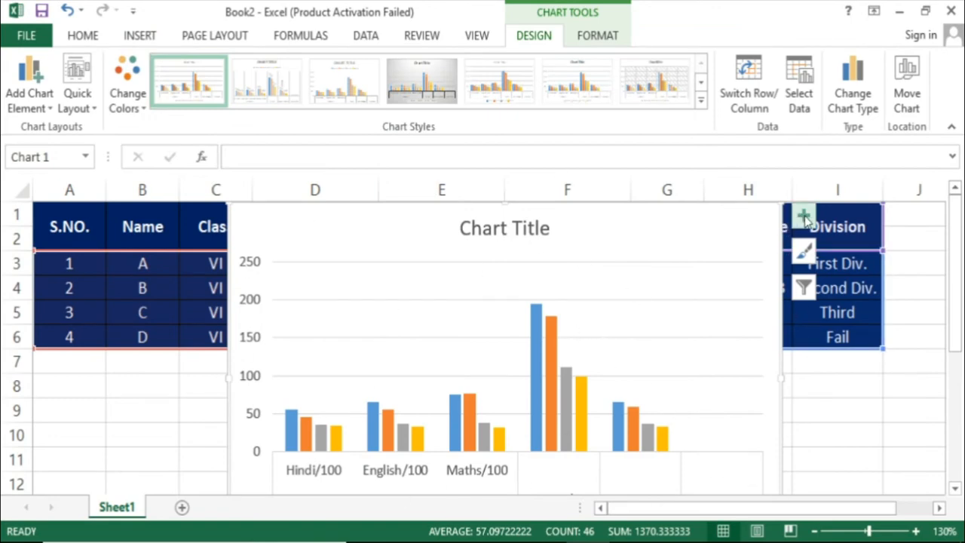
# Step: Add data labels and a data table to the column chart
pyautogui.click(805, 217)
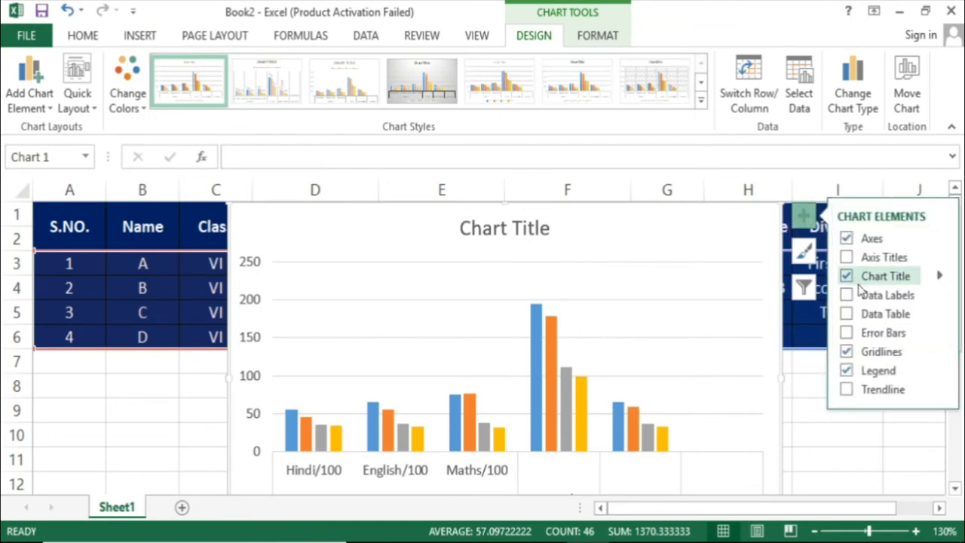
pyautogui.click(847, 295)
pyautogui.click(847, 314)
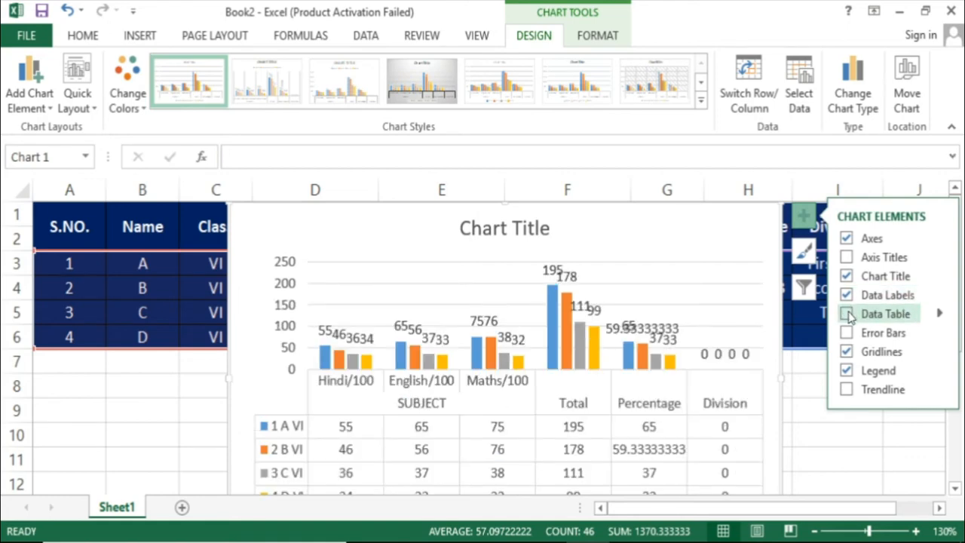
pyautogui.click(846, 315)
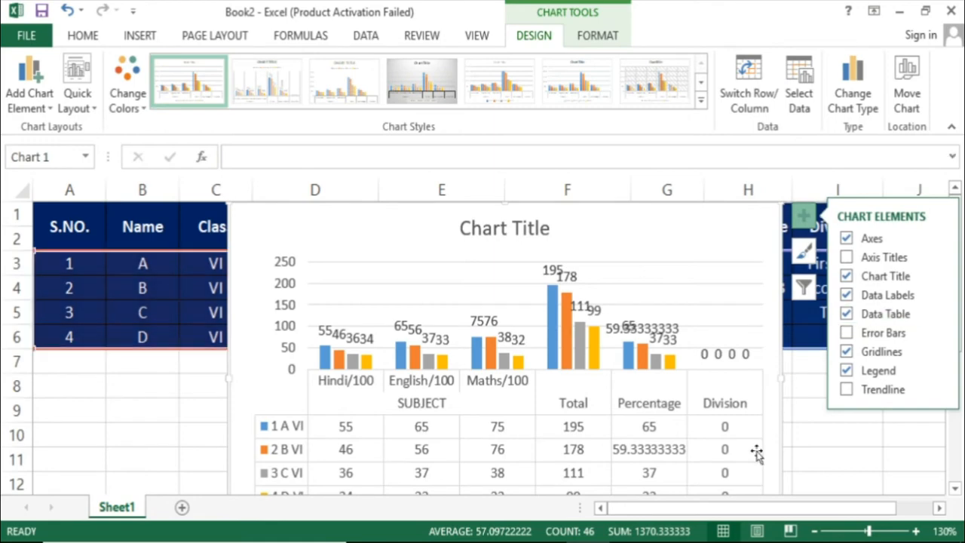
# Step: Filter the chart to the Total and Percentage categories, excluding Hindi/100, English/100, Maths/100 and Division
pyautogui.click(800, 294)
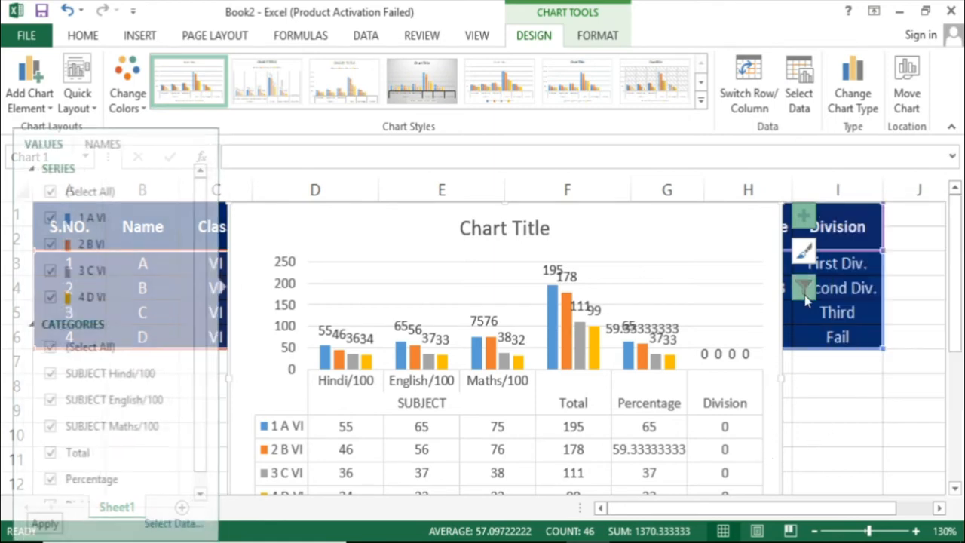
pyautogui.click(46, 373)
pyautogui.click(45, 399)
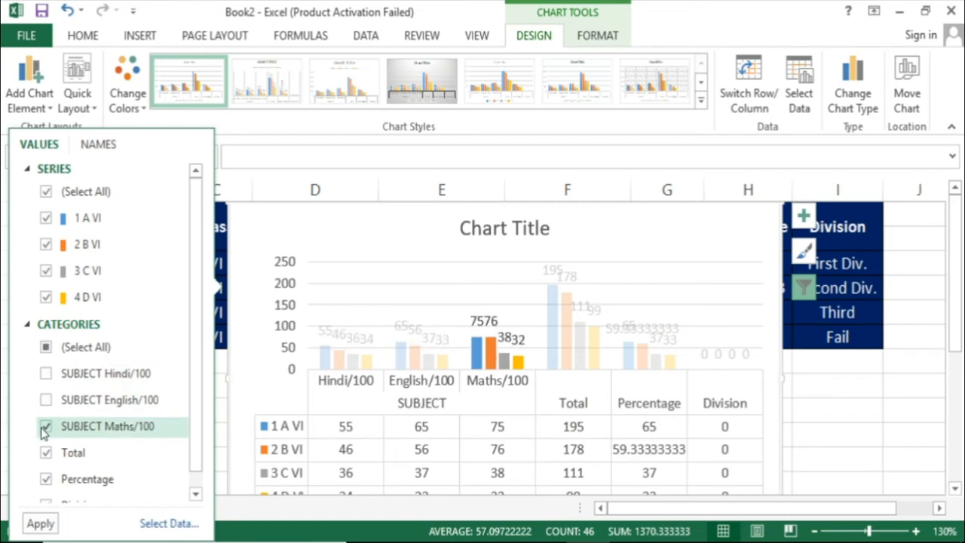
pyautogui.scroll(-1, 96, 429)
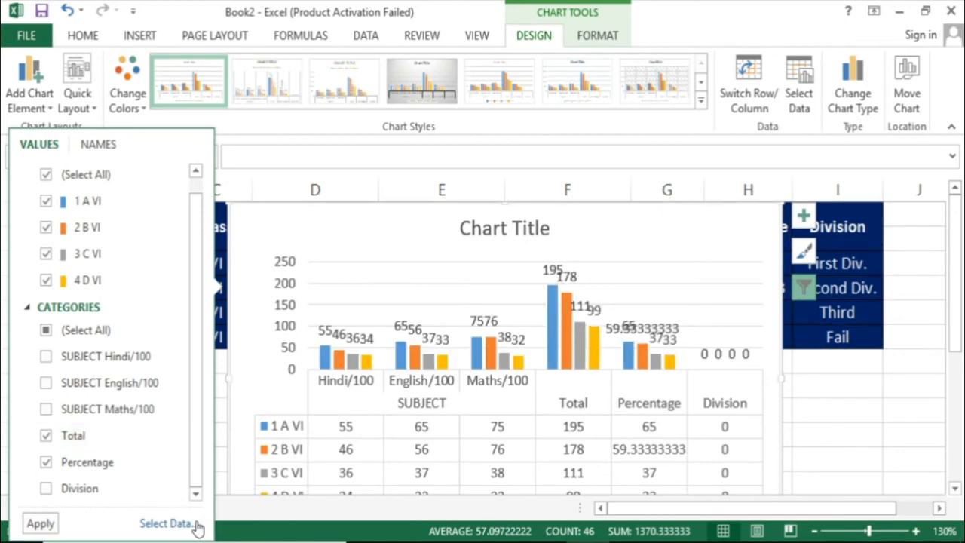
pyautogui.click(54, 523)
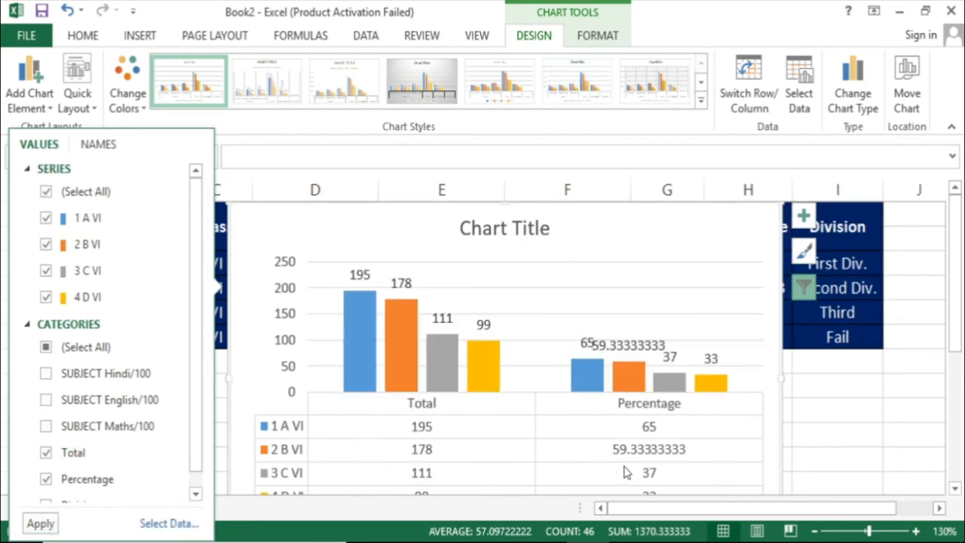
pyautogui.click(845, 418)
pyautogui.click(837, 411)
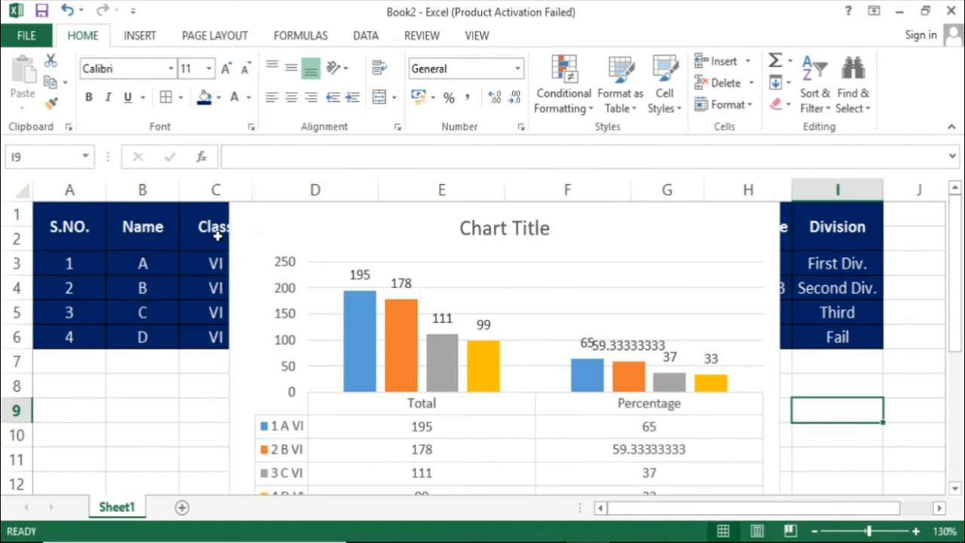
# Step: Move the chart below the marksheet table so its upper edge sits at about row 9, starting near the end of column D
pyautogui.moveTo(956, 306); pyautogui.dragTo(959, 369)
pyautogui.moveTo(952, 312); pyautogui.dragTo(953, 355)
pyautogui.click(782, 356)
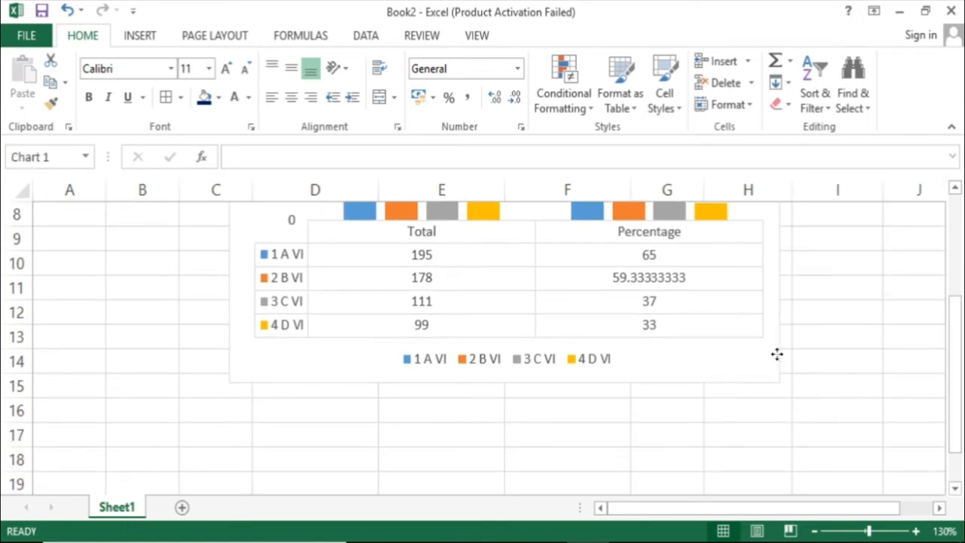
pyautogui.scroll(-1, 772, 363)
pyautogui.scroll(3, 742, 344)
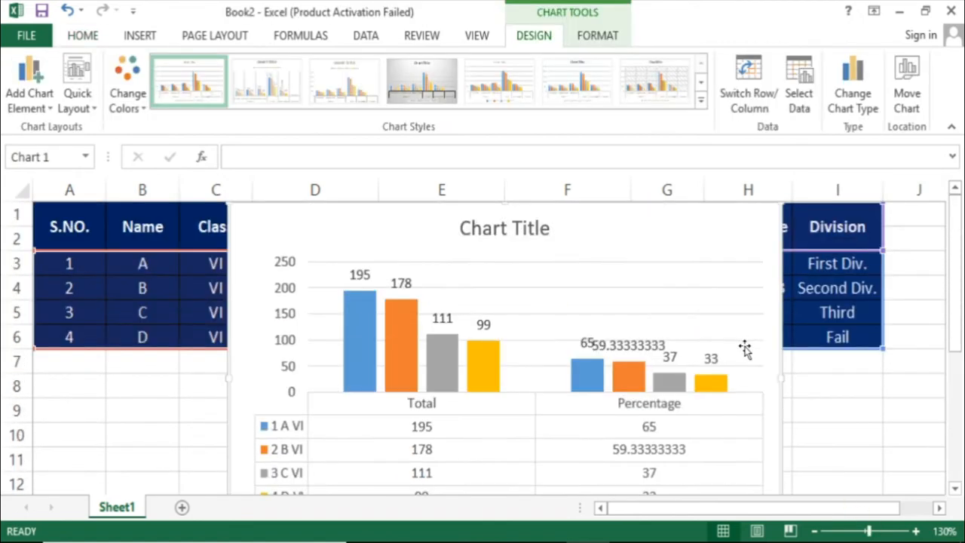
pyautogui.moveTo(226, 213); pyautogui.dragTo(369, 392)
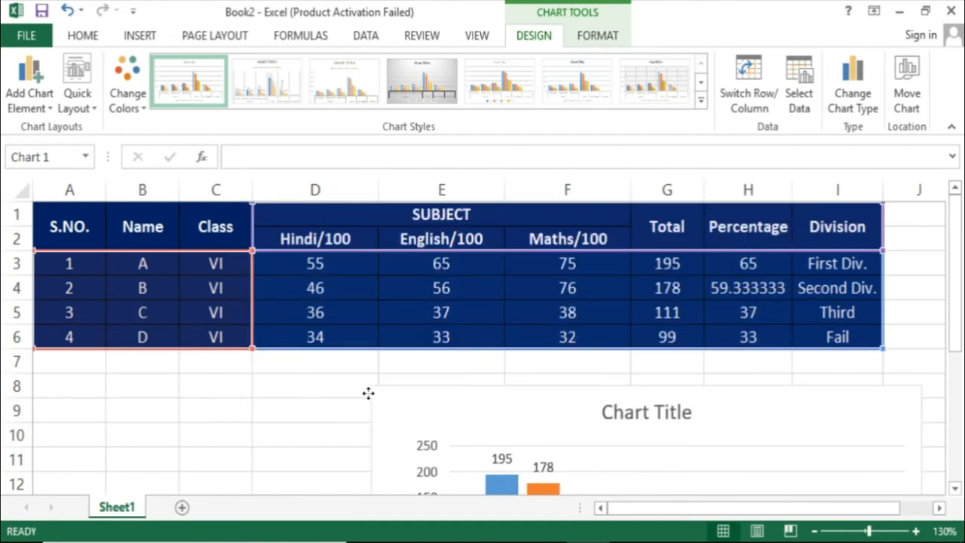
pyautogui.moveTo(584, 385); pyautogui.dragTo(584, 400)
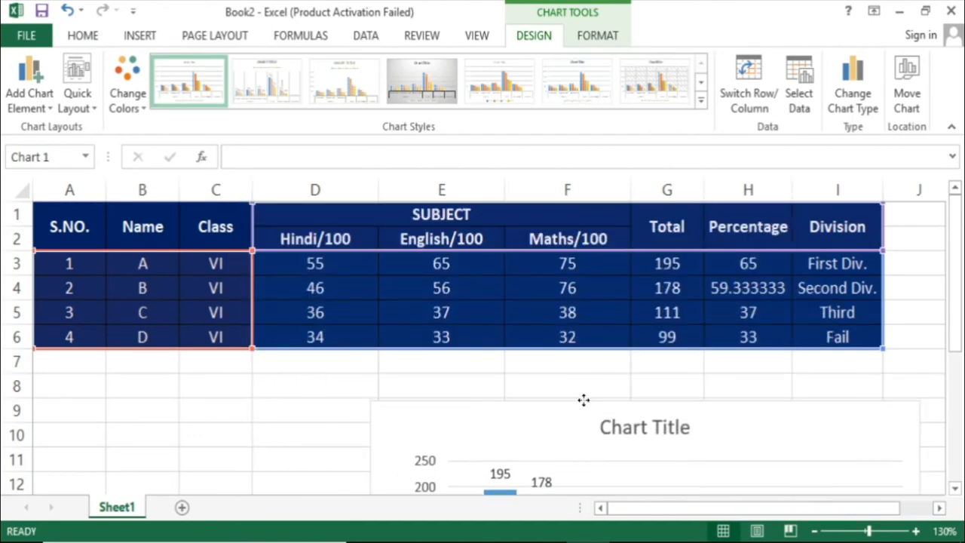
pyautogui.click(280, 388)
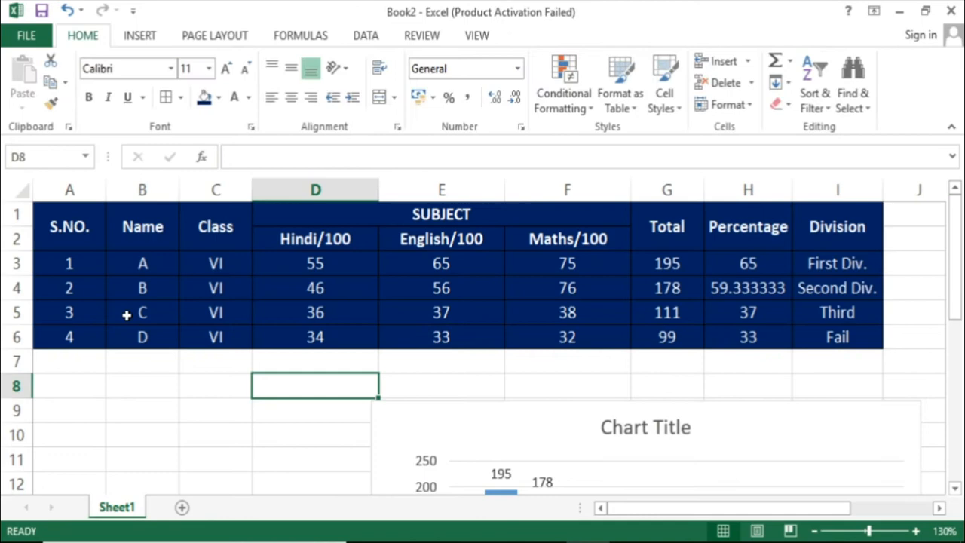
# Step: Insert a blank row above the marksheet table with the chart in place
pyautogui.click(19, 212)
pyautogui.rightClick(20, 212)
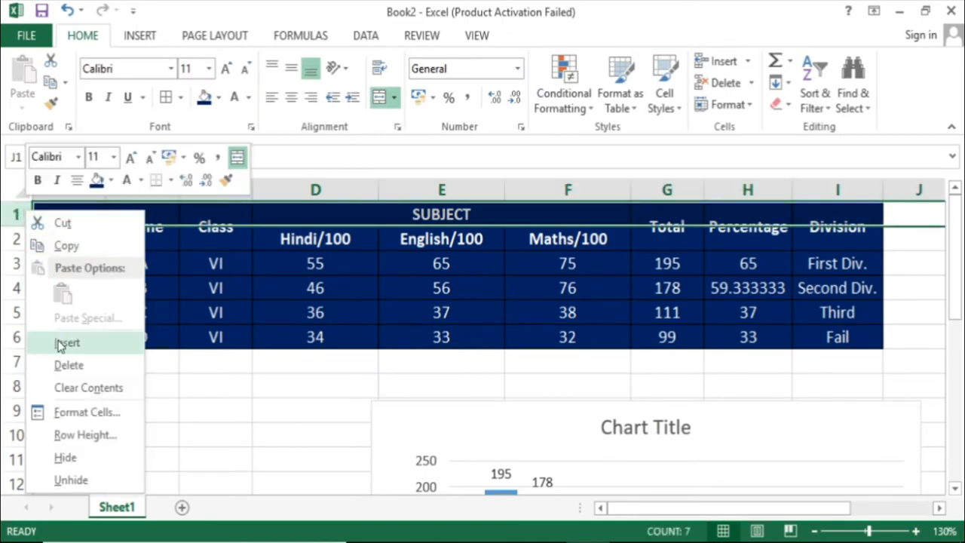
pyautogui.click(65, 338)
pyautogui.hscroll(5, 67, 390)
pyautogui.moveTo(720, 513); pyautogui.dragTo(625, 513)
pyautogui.click(147, 400)
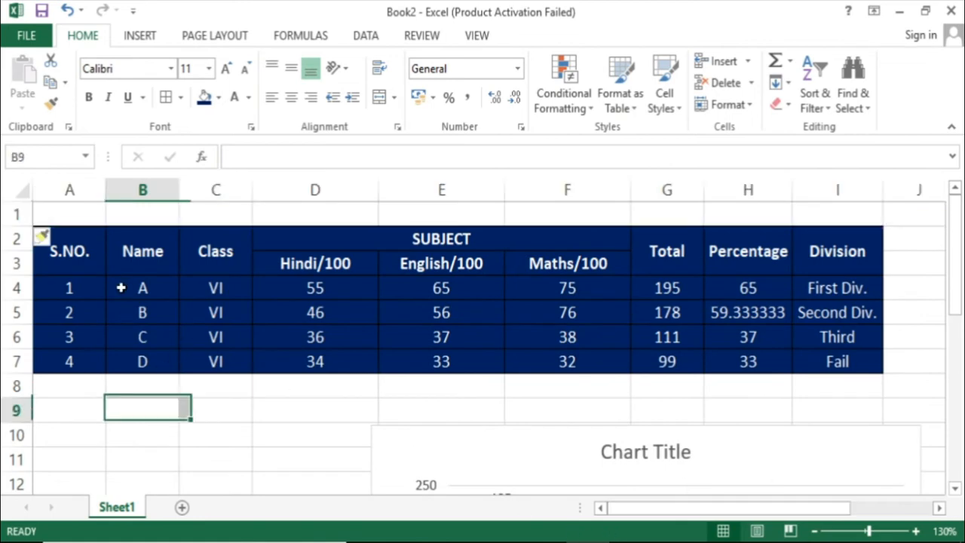
# Step: Merge and center A1:I1 and enter the title "COMPTER SCIENCE SCHOOL" in it
pyautogui.moveTo(78, 219); pyautogui.dragTo(825, 216)
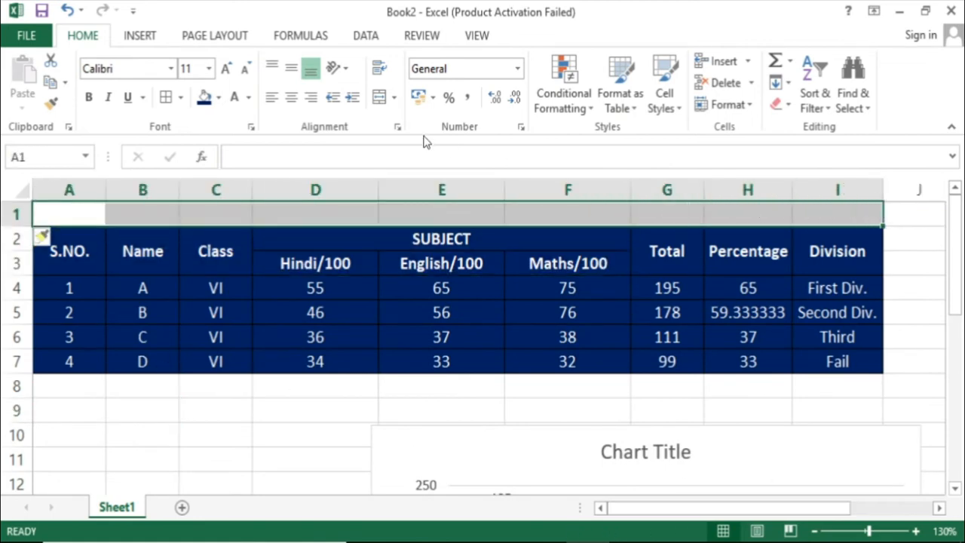
pyautogui.click(379, 98)
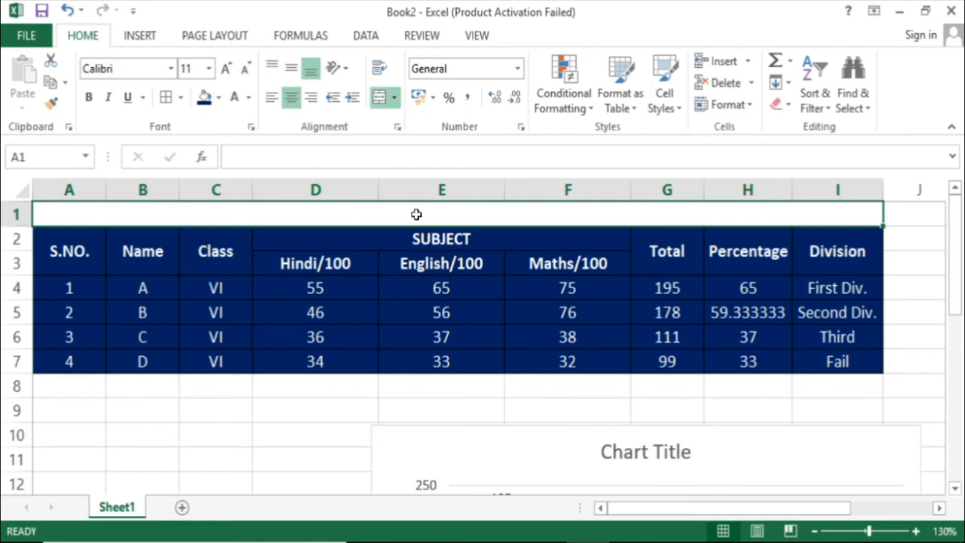
pyautogui.write('COMPTE')
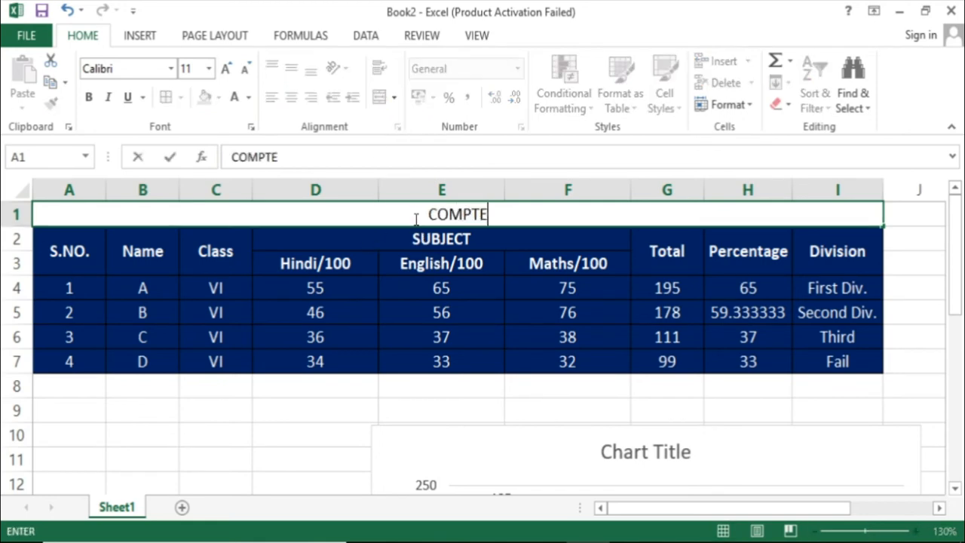
pyautogui.write('R SCIE')
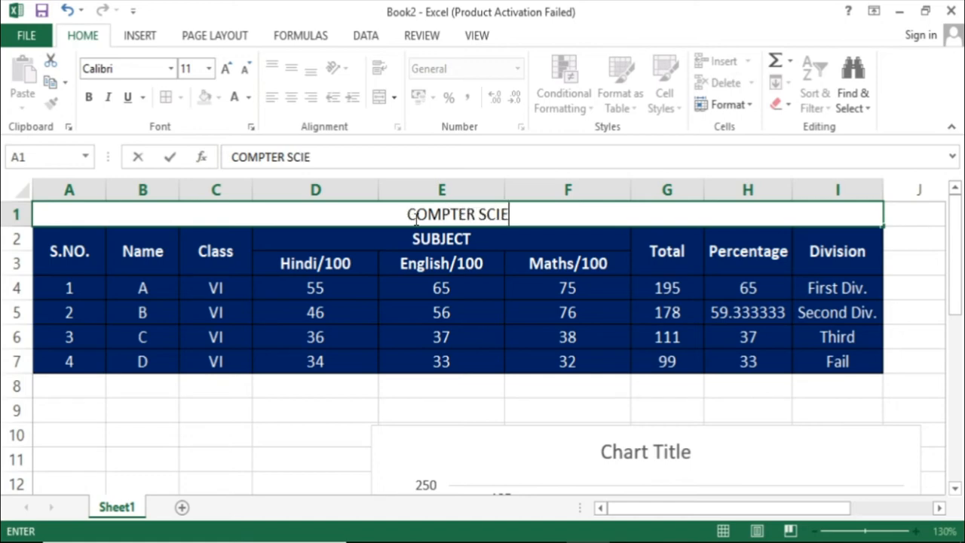
pyautogui.write('NCE SCHOOL')
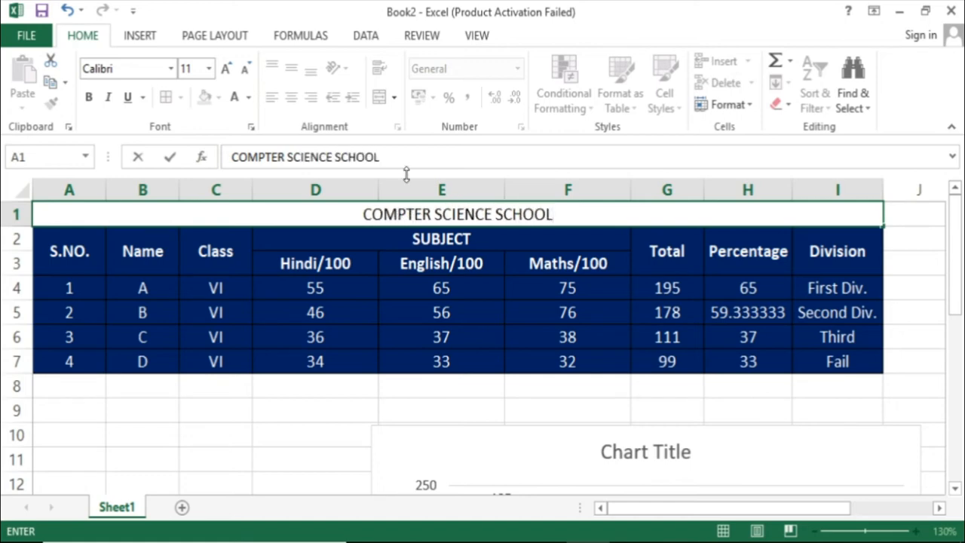
pyautogui.click(278, 263)
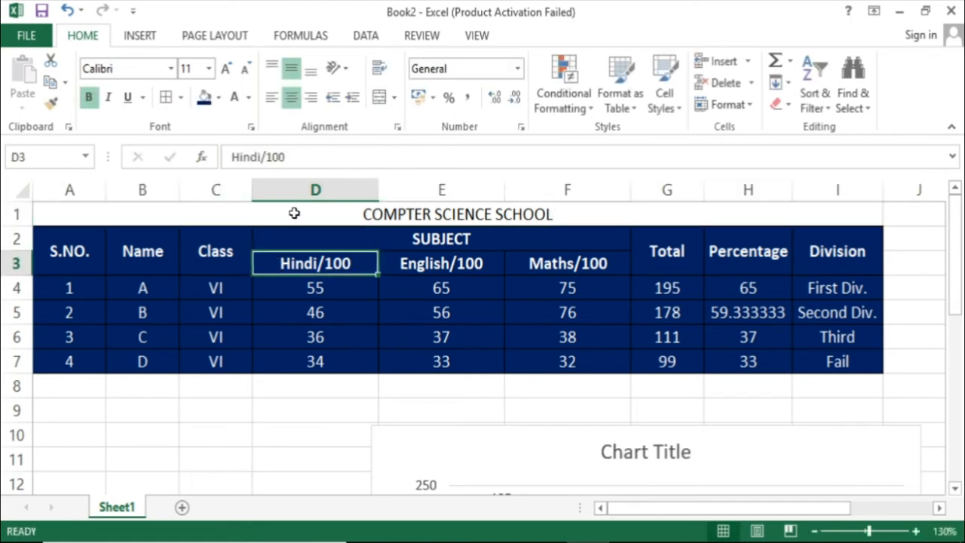
# Step: Set the title in row 1 to font size 20 and give it a standard yellow fill
pyautogui.click(293, 213)
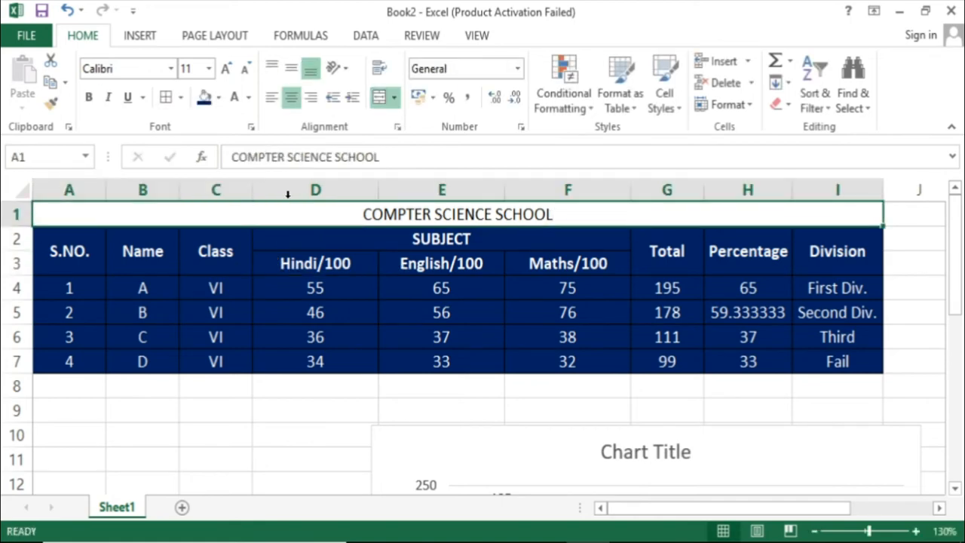
pyautogui.click(197, 72)
pyautogui.write('20')
pyautogui.press('Return')
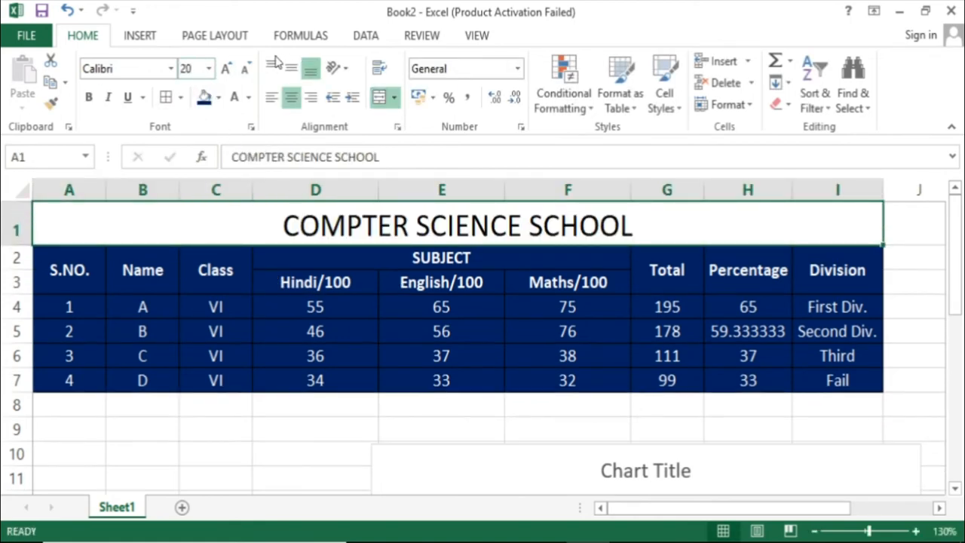
pyautogui.click(218, 97)
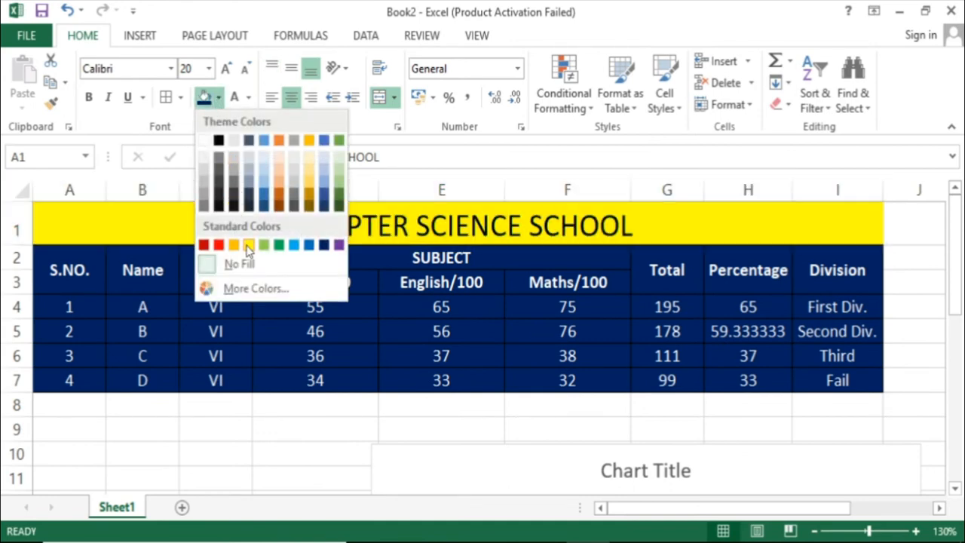
pyautogui.click(249, 245)
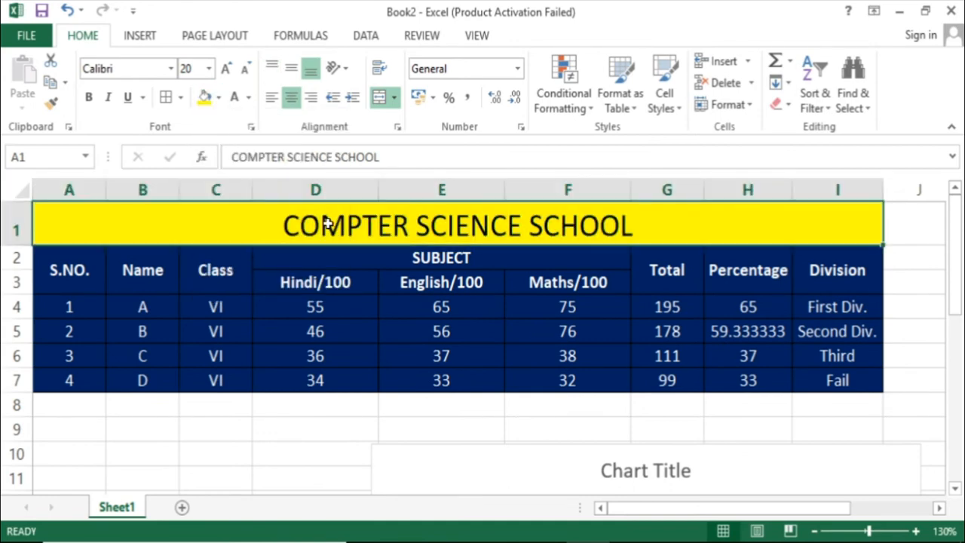
# Step: Change the font color of the school title in row 1 to red
pyautogui.click(248, 97)
pyautogui.click(249, 269)
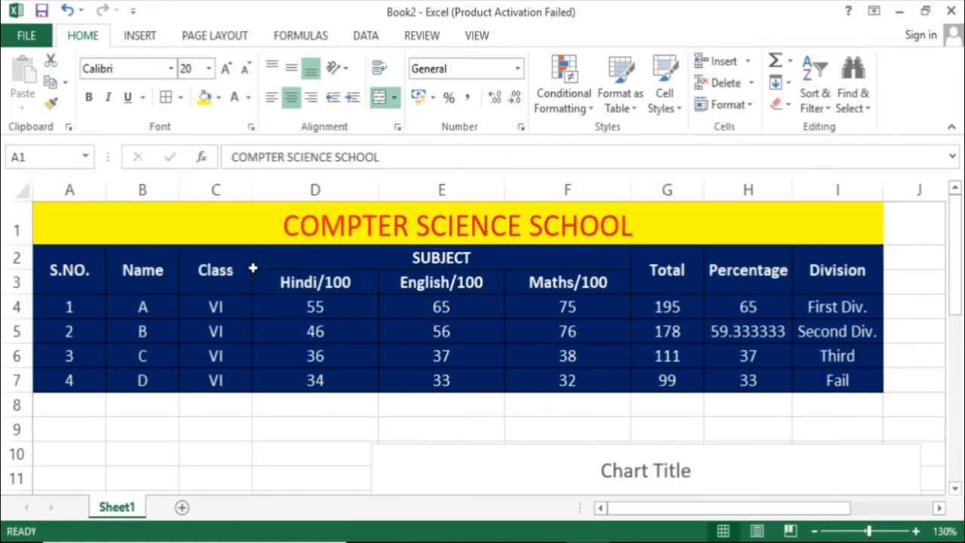
pyautogui.click(377, 446)
pyautogui.click(199, 232)
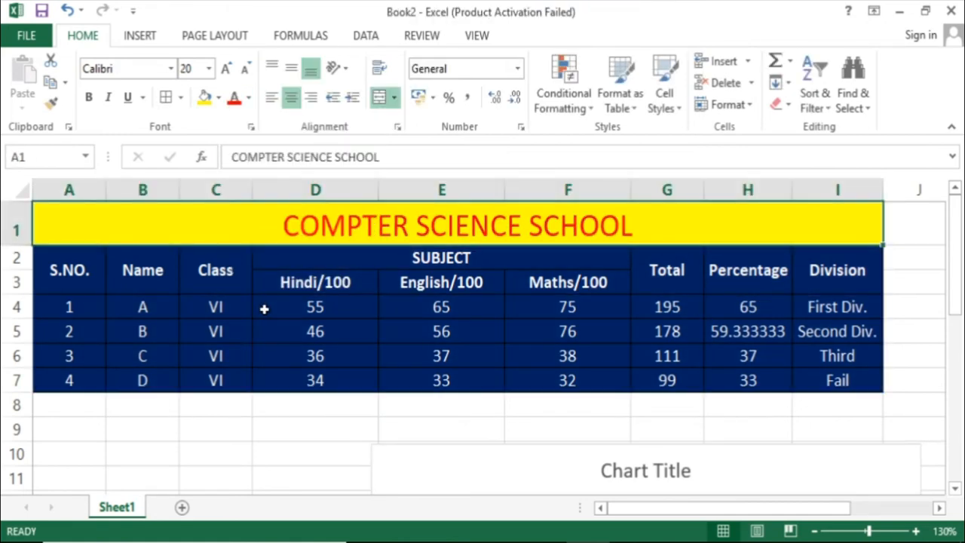
# Step: Insert the picture computer-science from the Saved Pictures folder into the sheet
pyautogui.click(141, 38)
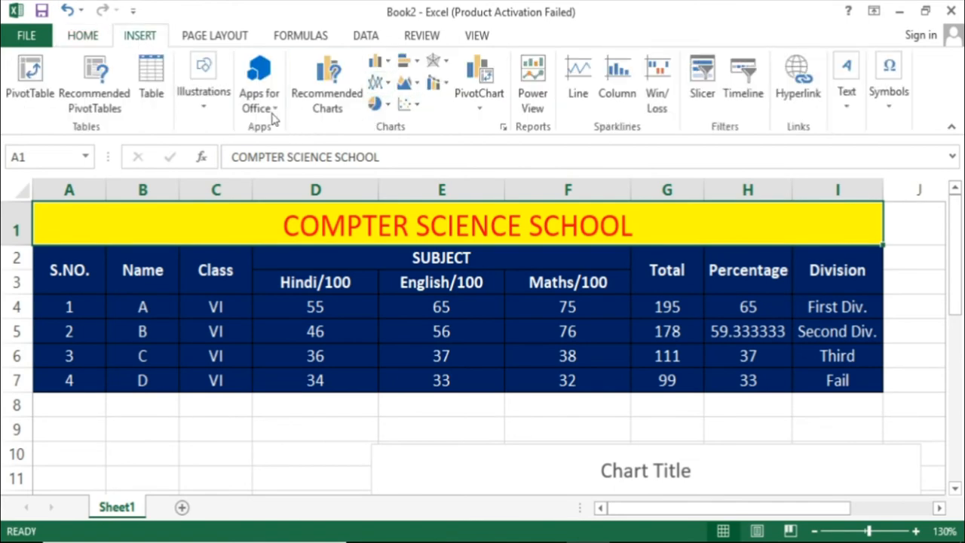
pyautogui.click(204, 110)
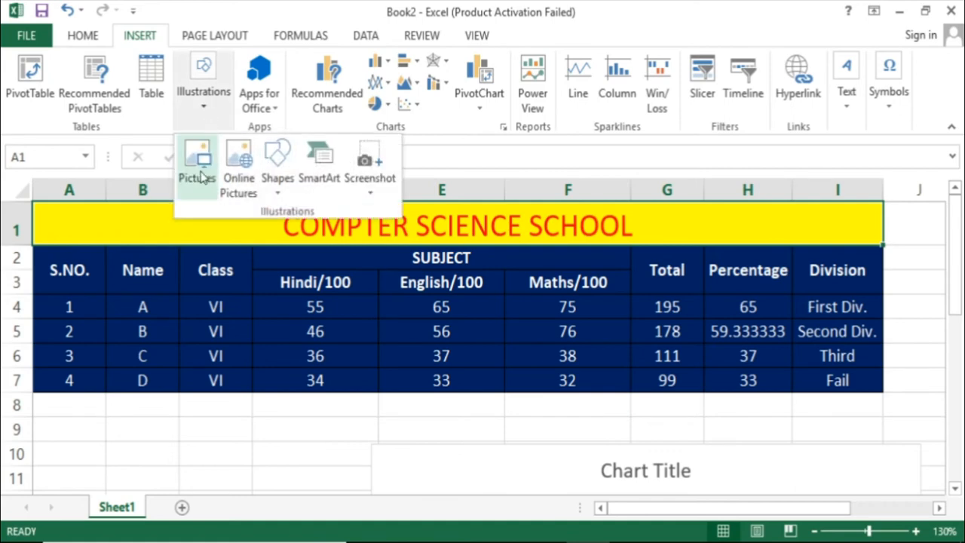
pyautogui.click(202, 175)
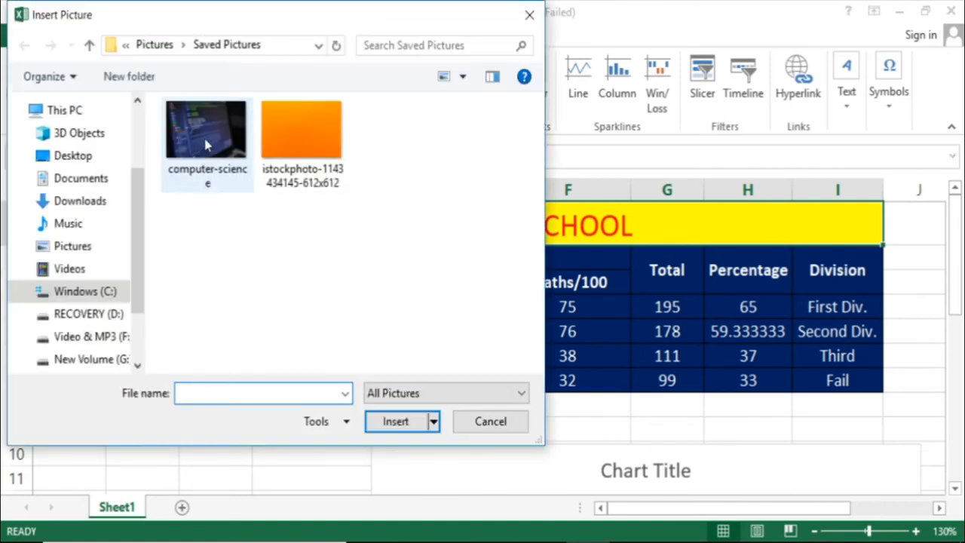
pyautogui.click(62, 246)
pyautogui.click(411, 173)
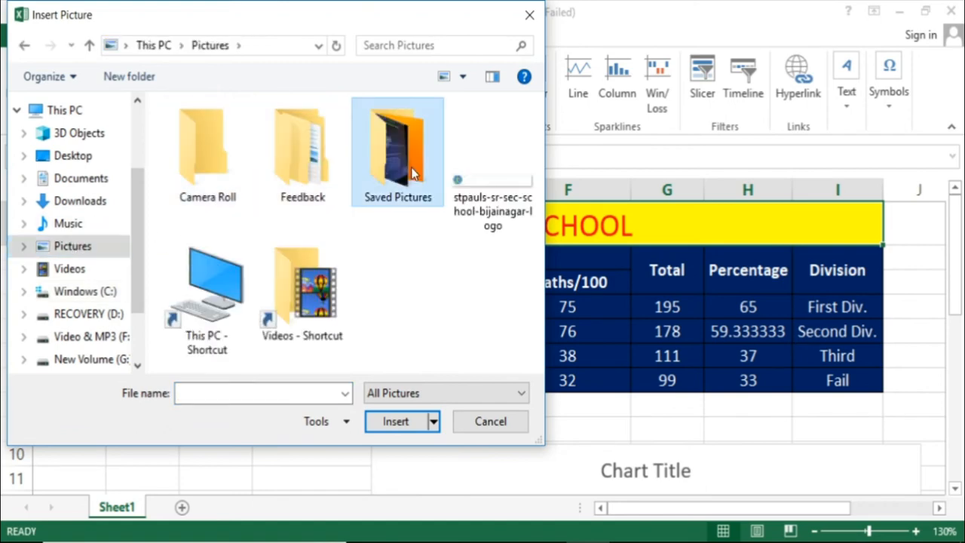
pyautogui.doubleClick(412, 173)
pyautogui.click(220, 167)
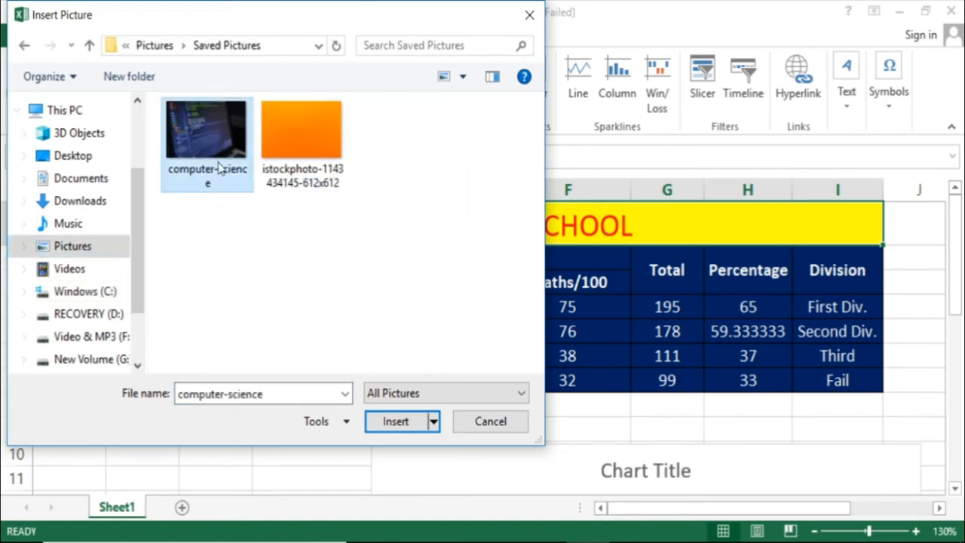
pyautogui.click(396, 421)
# Step: Shrink the inserted picture to about 0.79 cm high by 1.19 cm wide and place it in row 1 just before the title text
pyautogui.moveTo(566, 537)
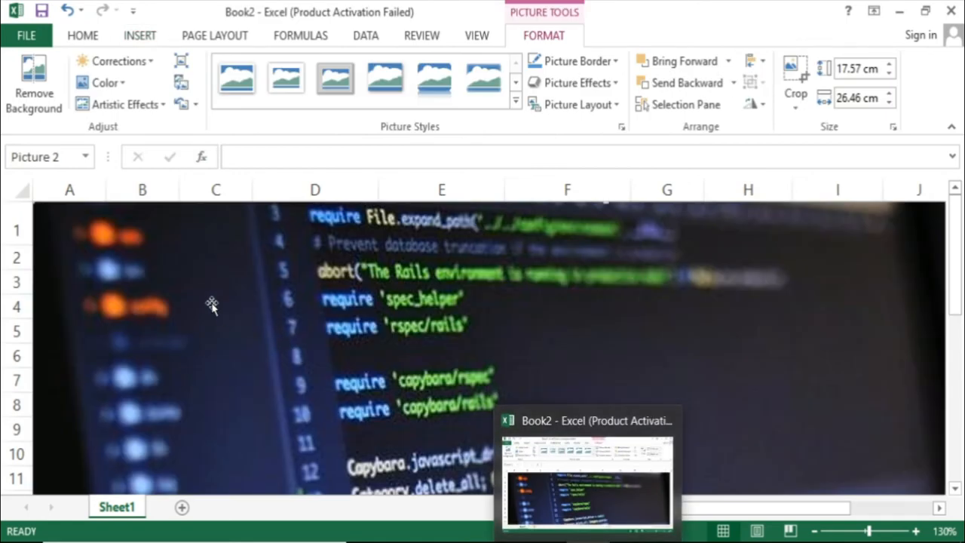
pyautogui.moveTo(50, 213); pyautogui.dragTo(351, 247)
pyautogui.moveTo(74, 217); pyautogui.dragTo(319, 388)
pyautogui.moveTo(510, 408); pyautogui.dragTo(223, 222)
pyautogui.moveTo(526, 293); pyautogui.dragTo(715, 398)
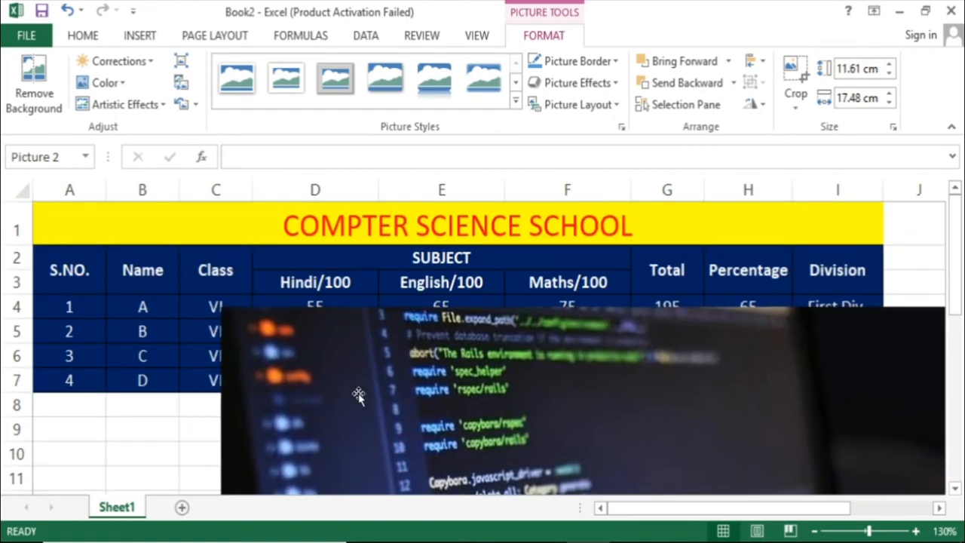
pyautogui.moveTo(220, 304); pyautogui.dragTo(410, 165)
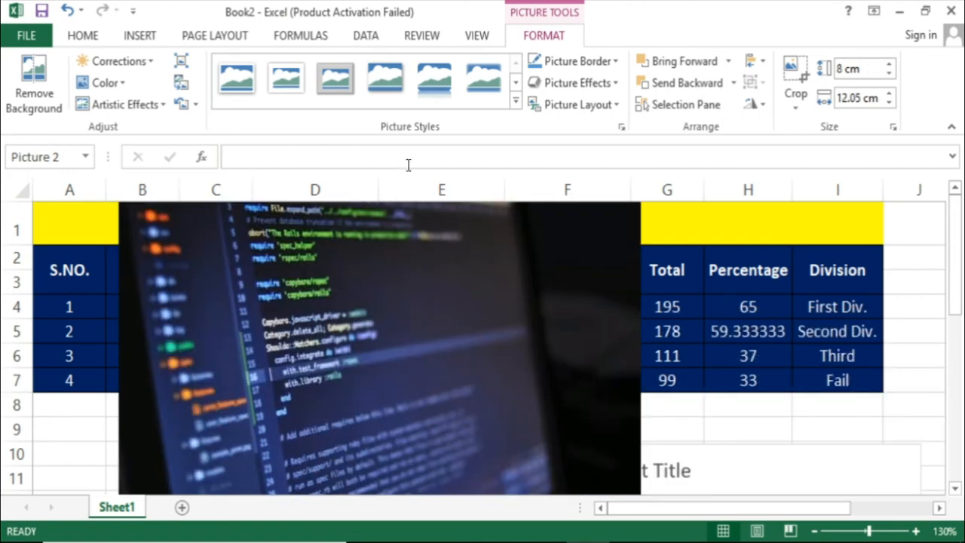
pyautogui.moveTo(686, 486); pyautogui.dragTo(504, 222)
pyautogui.moveTo(795, 209); pyautogui.dragTo(264, 222)
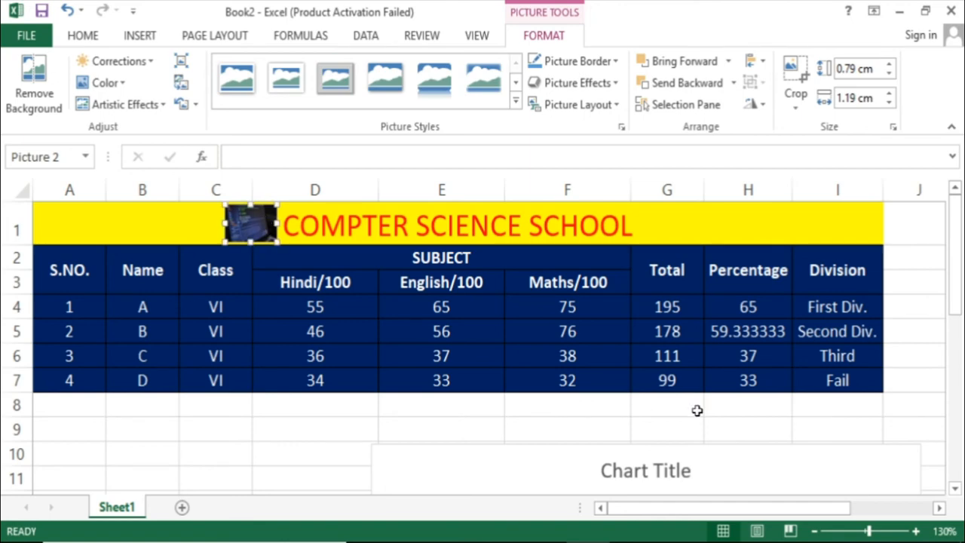
pyautogui.click(562, 407)
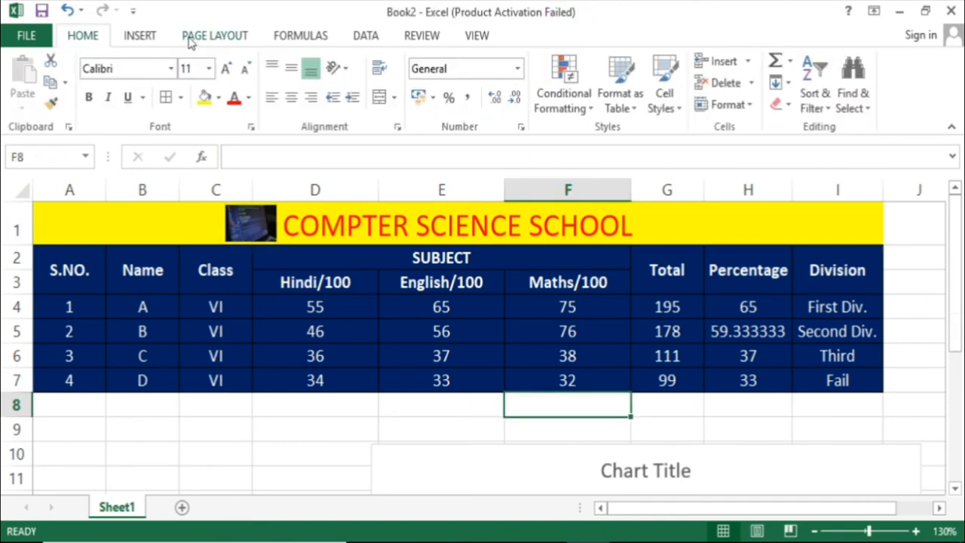
pyautogui.click(212, 36)
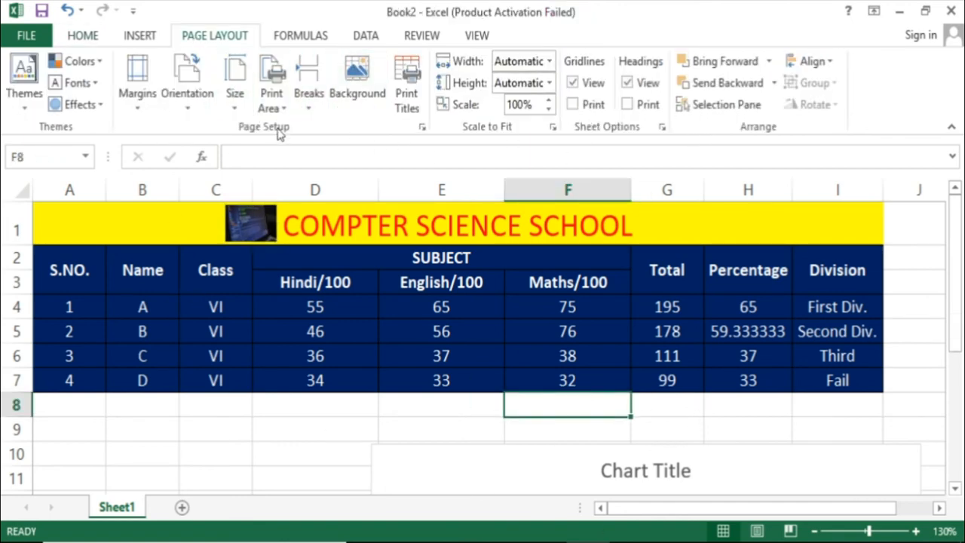
pyautogui.click(357, 87)
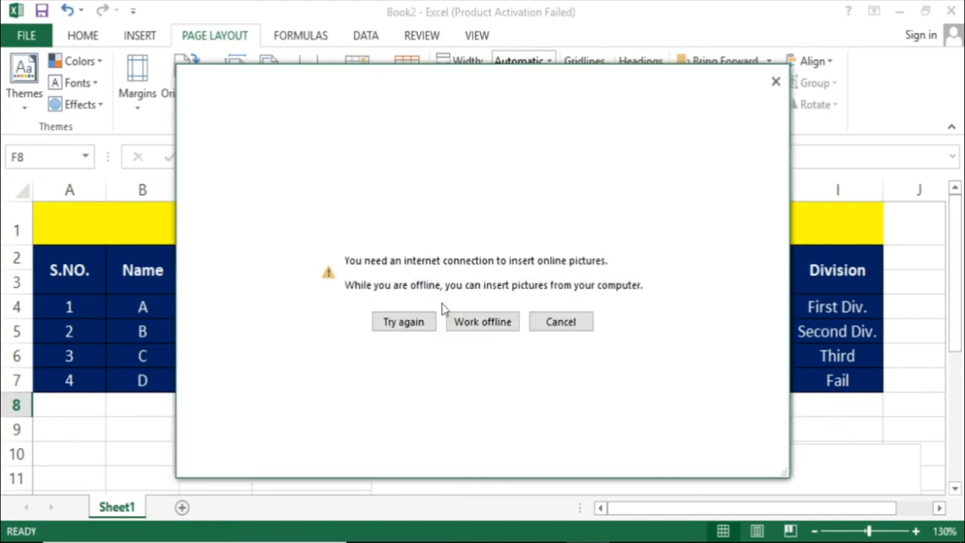
pyautogui.click(482, 322)
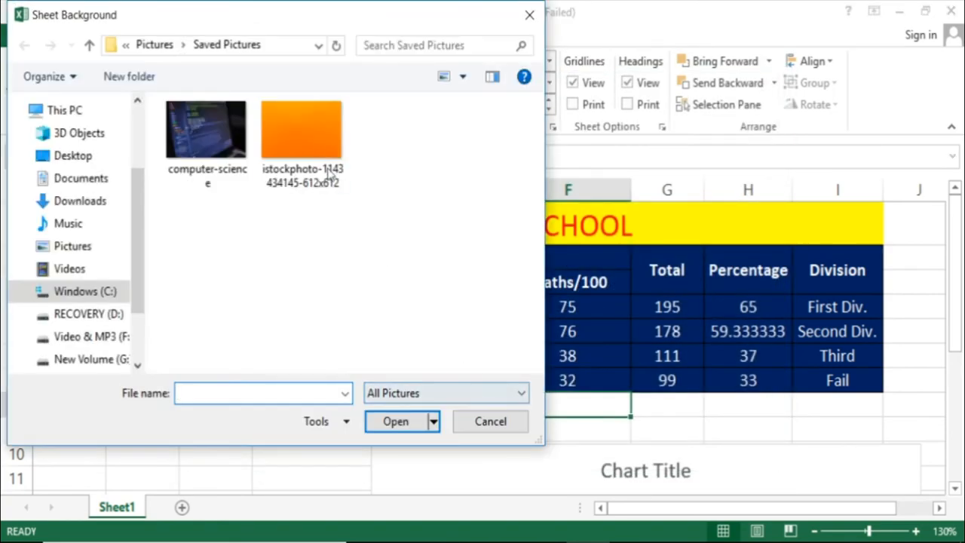
pyautogui.click(329, 173)
pyautogui.click(398, 427)
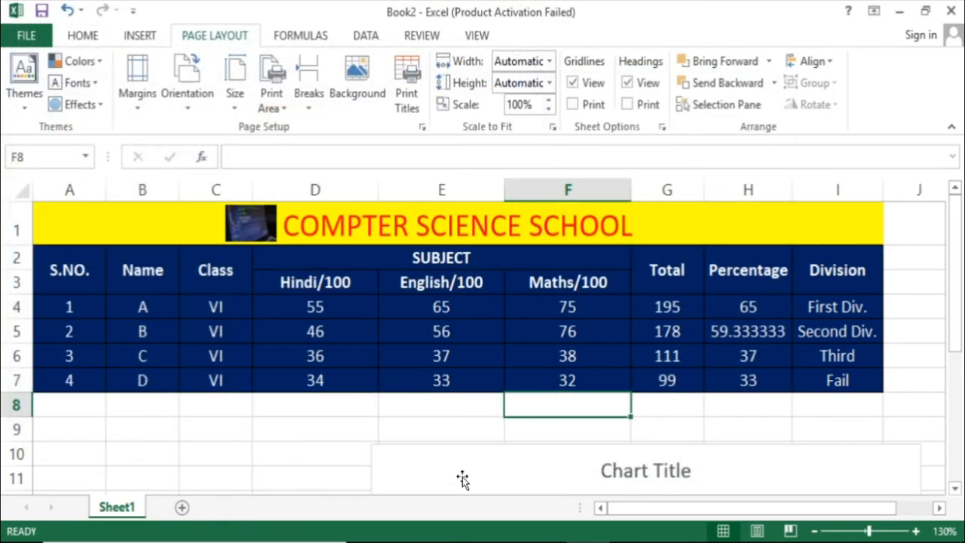
pyautogui.click(864, 411)
pyautogui.scroll(-8, 880, 419)
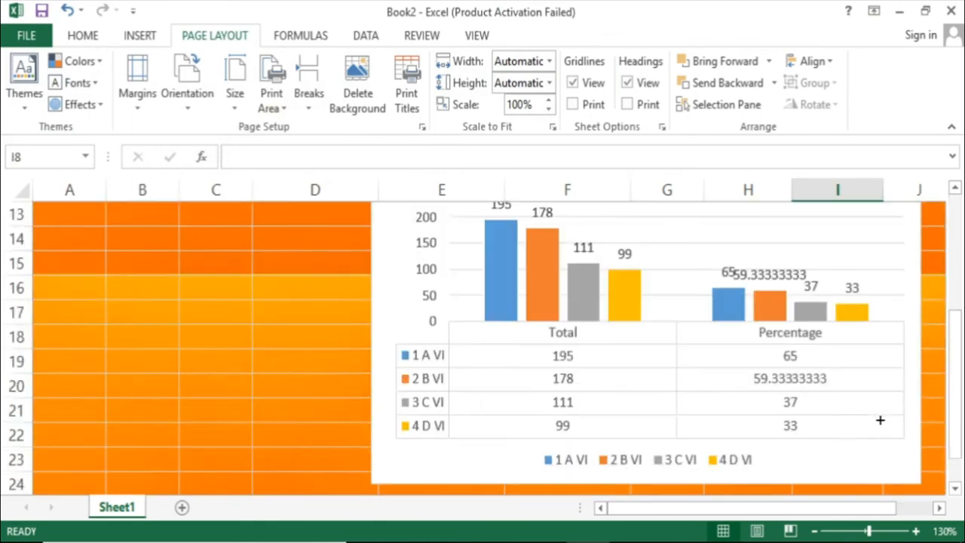
pyautogui.scroll(8, 880, 419)
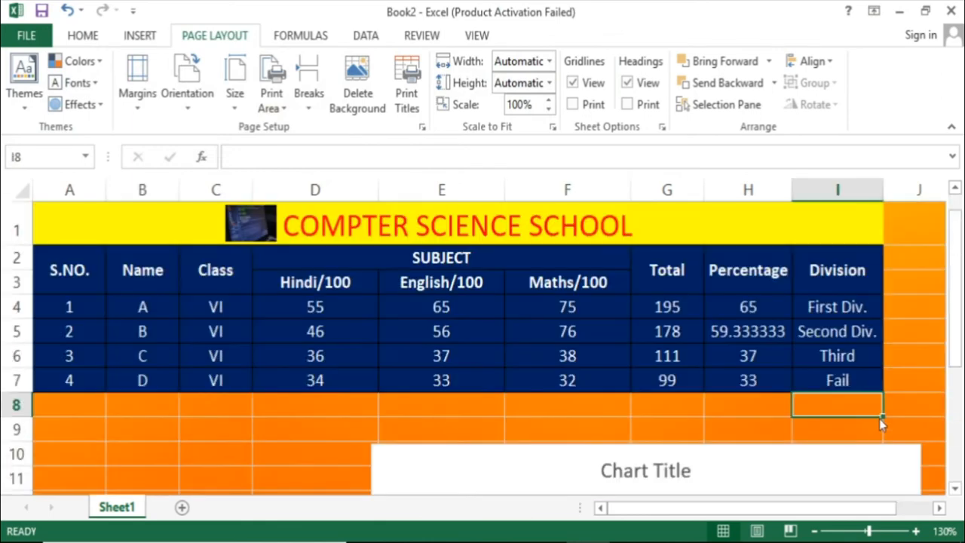
pyautogui.click(498, 411)
pyautogui.moveTo(204, 431); pyautogui.dragTo(282, 474)
pyautogui.click(282, 438)
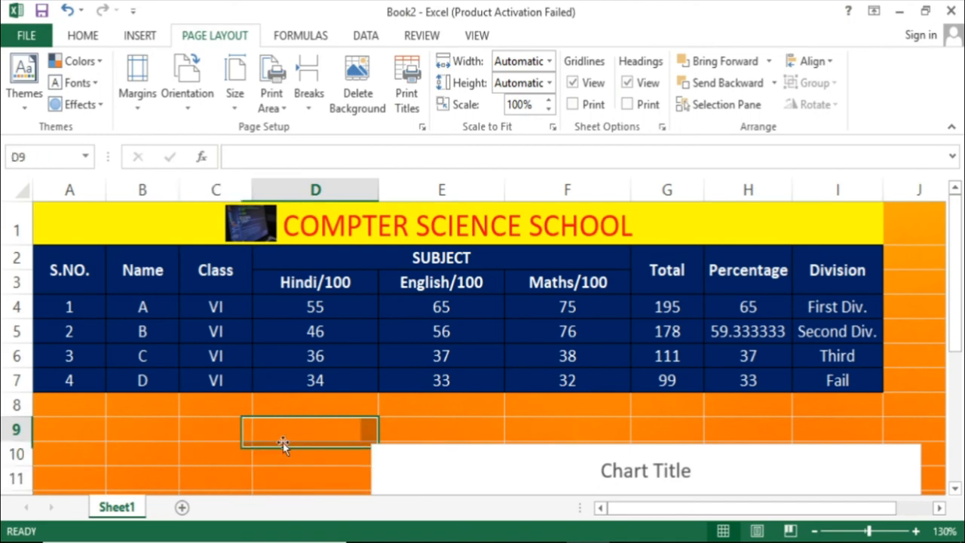
# Step: Hide the worksheet gridlines so that only the background shows around the table
pyautogui.click(478, 37)
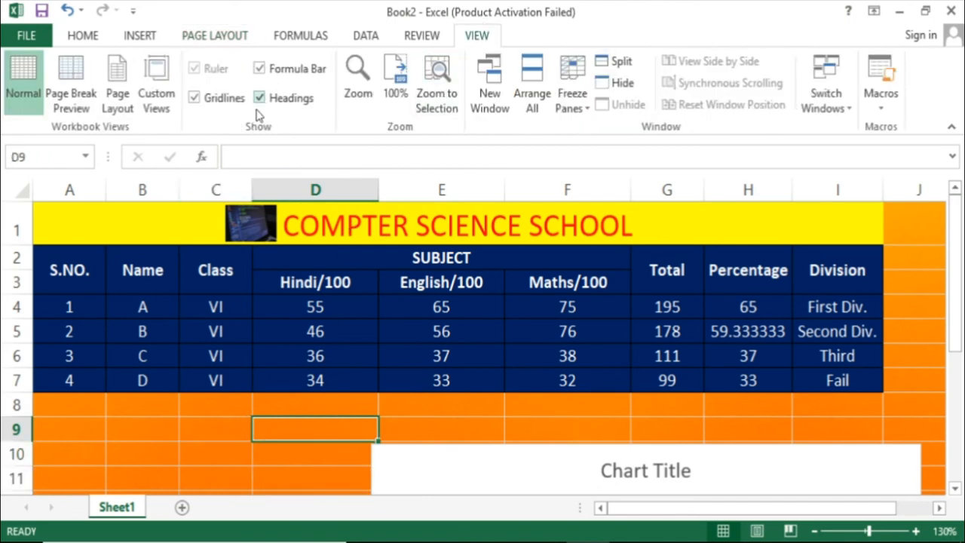
pyautogui.click(195, 98)
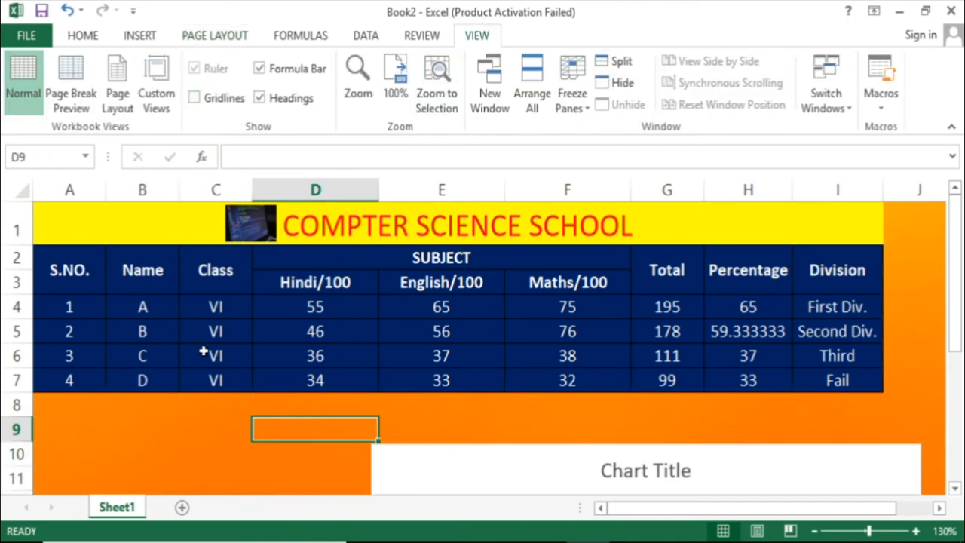
pyautogui.click(190, 431)
pyautogui.scroll(-5, 265, 482)
pyautogui.scroll(5, 264, 482)
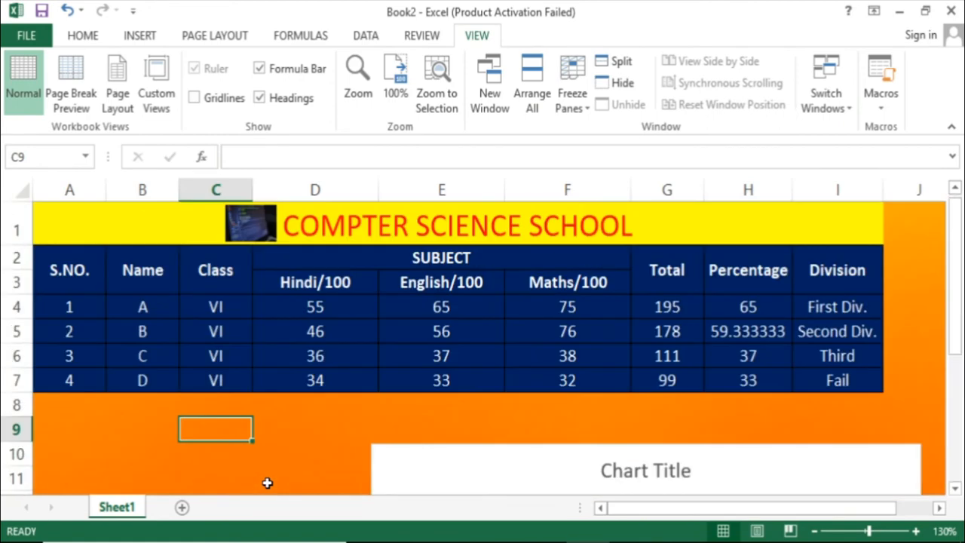
pyautogui.click(354, 426)
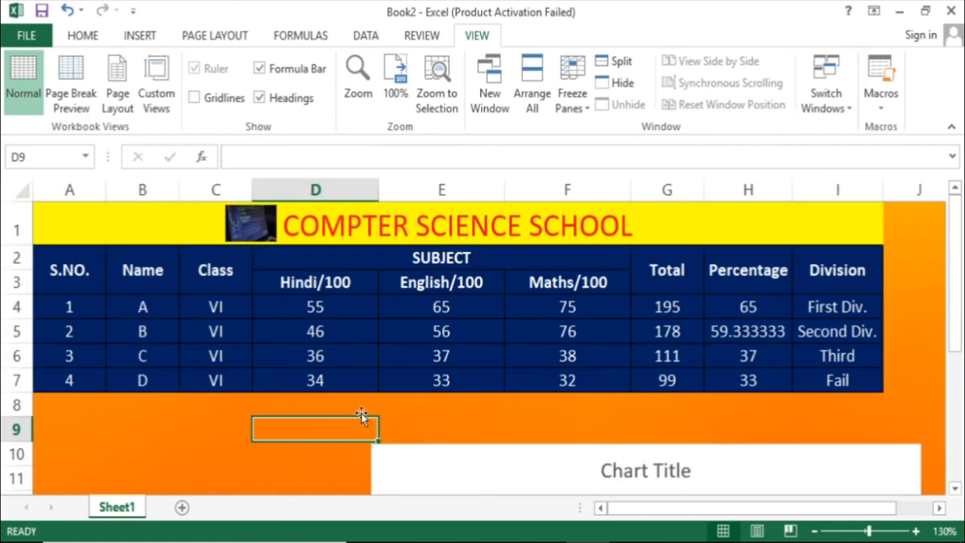
pyautogui.click(188, 424)
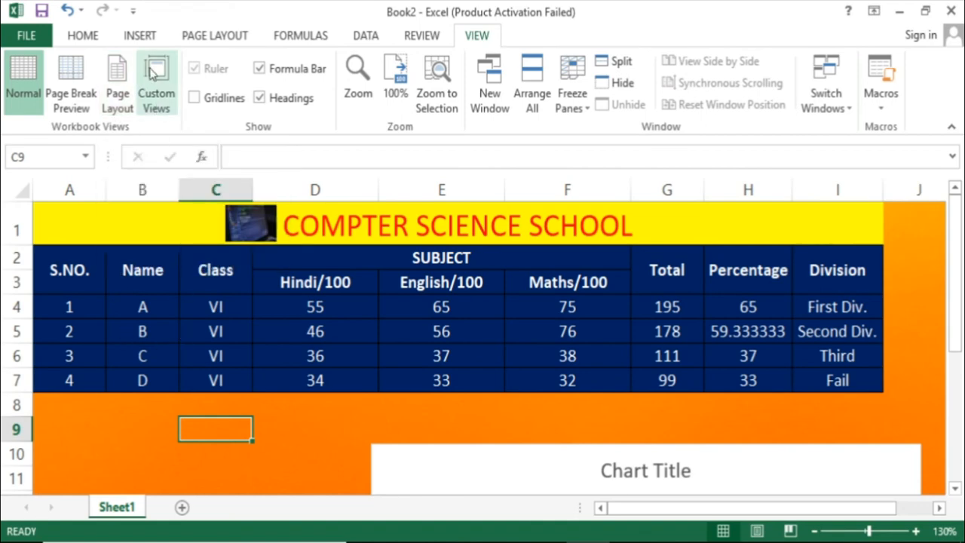
# Step: Draw a smiley face about 1.47 cm high and 1.79 cm wide below the table at columns A and B, and fill it with standard red
pyautogui.click(140, 37)
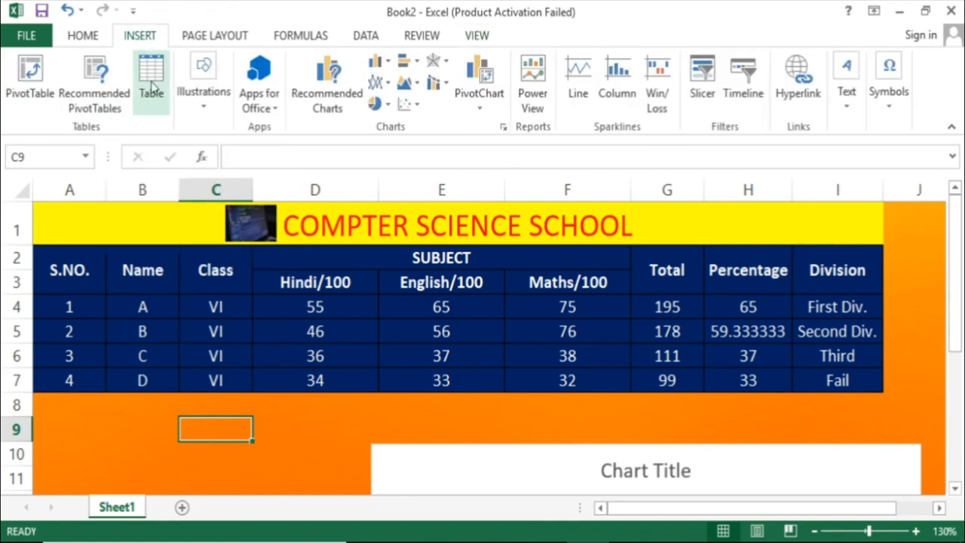
pyautogui.click(202, 111)
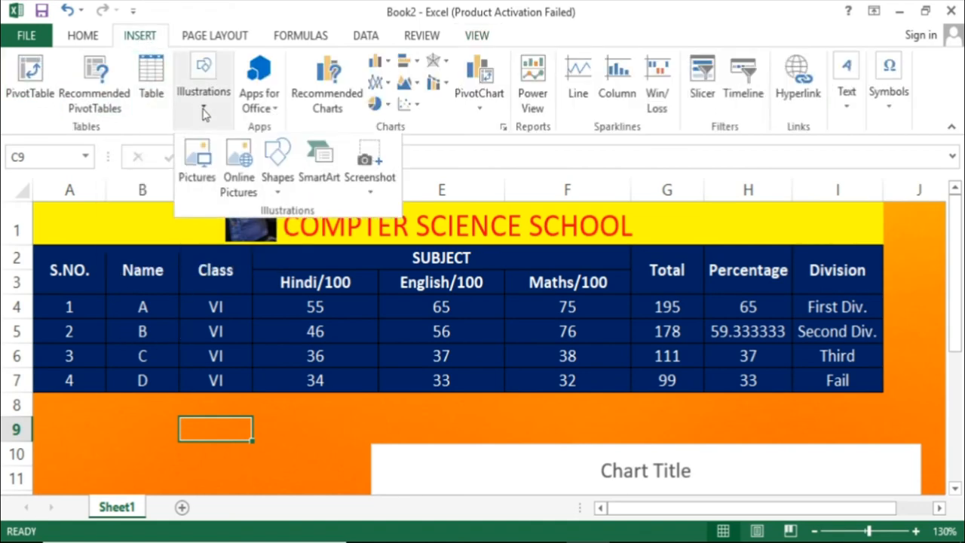
pyautogui.click(278, 173)
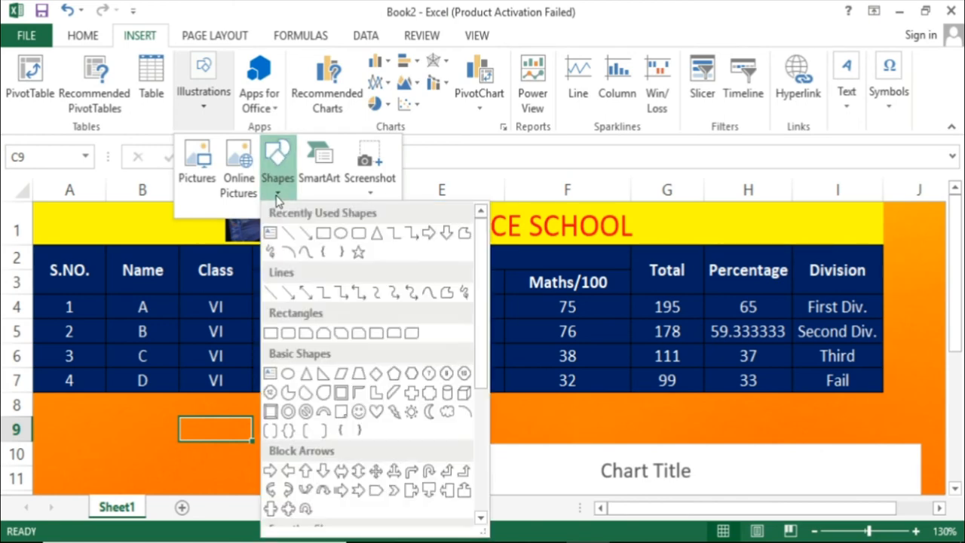
pyautogui.click(358, 411)
pyautogui.moveTo(58, 407); pyautogui.dragTo(136, 476)
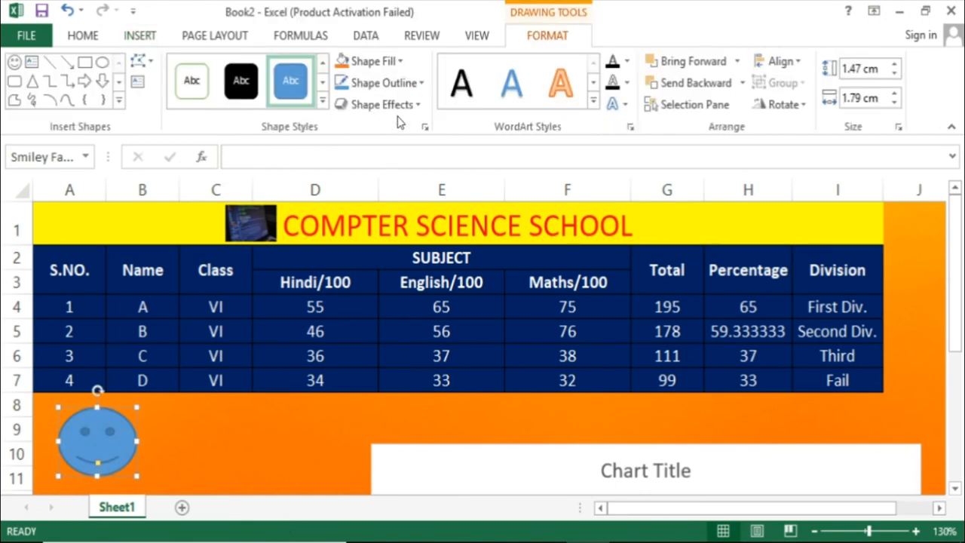
pyautogui.click(369, 61)
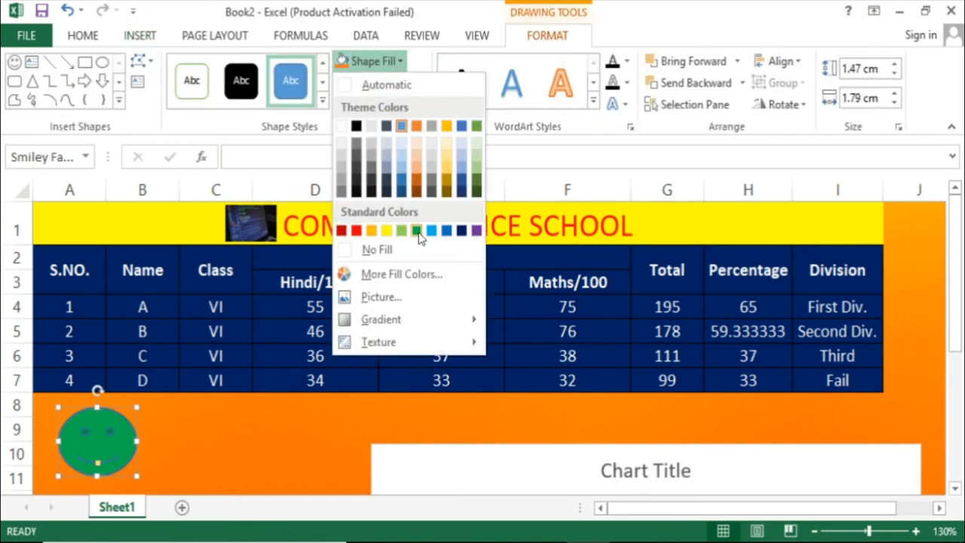
pyautogui.click(360, 232)
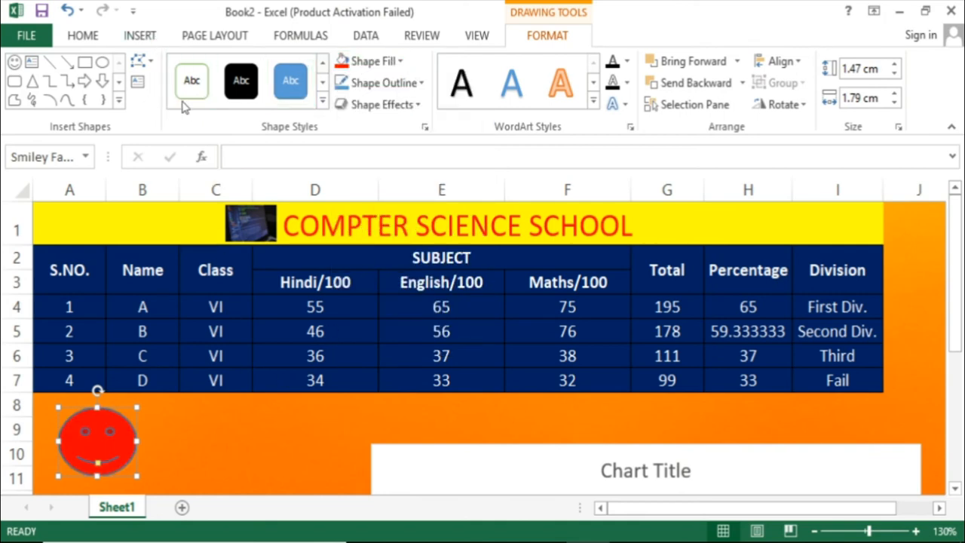
# Step: Draw a cube about 1.38 cm high and 2.42 cm wide between the smiley face and the chart, and fill it with standard dark red
pyautogui.click(129, 37)
pyautogui.click(200, 102)
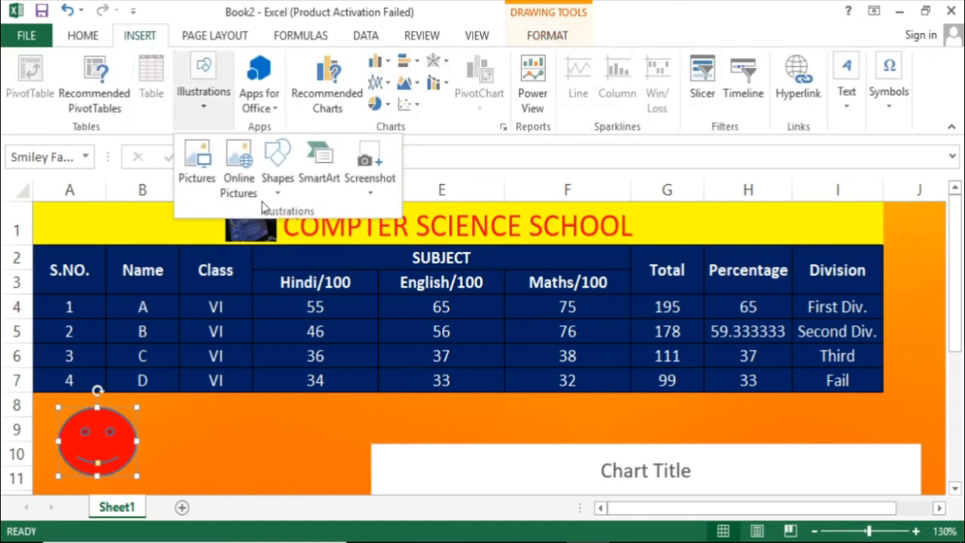
pyautogui.click(279, 189)
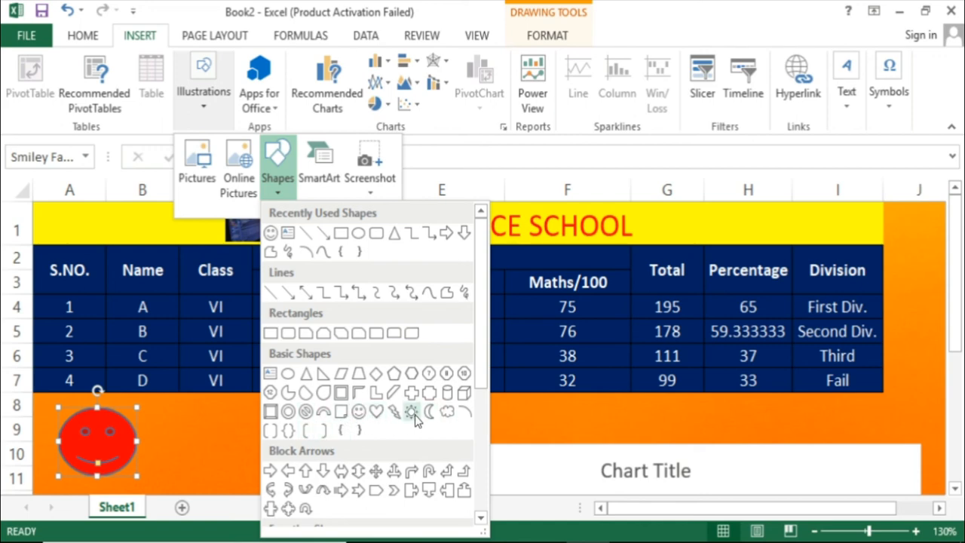
pyautogui.click(464, 393)
pyautogui.moveTo(288, 417); pyautogui.dragTo(183, 481)
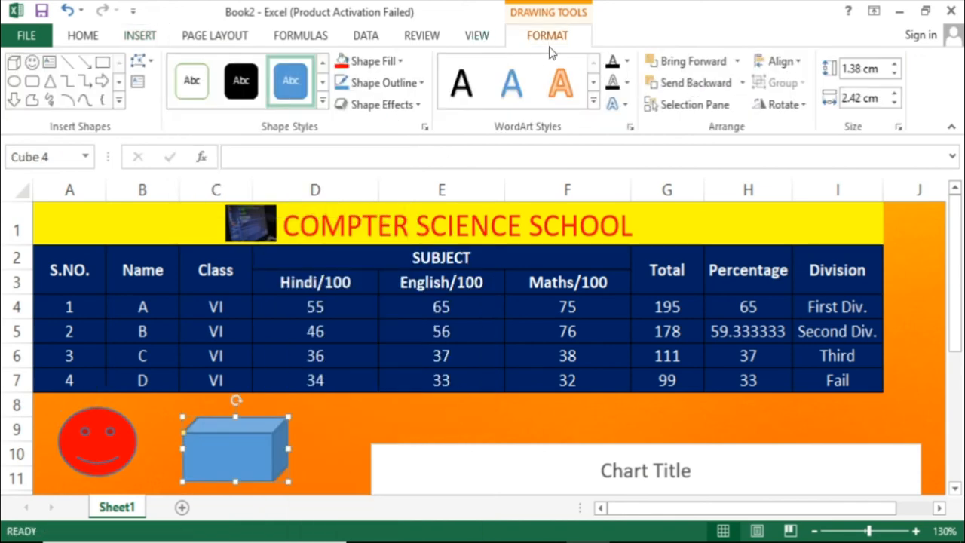
pyautogui.click(392, 63)
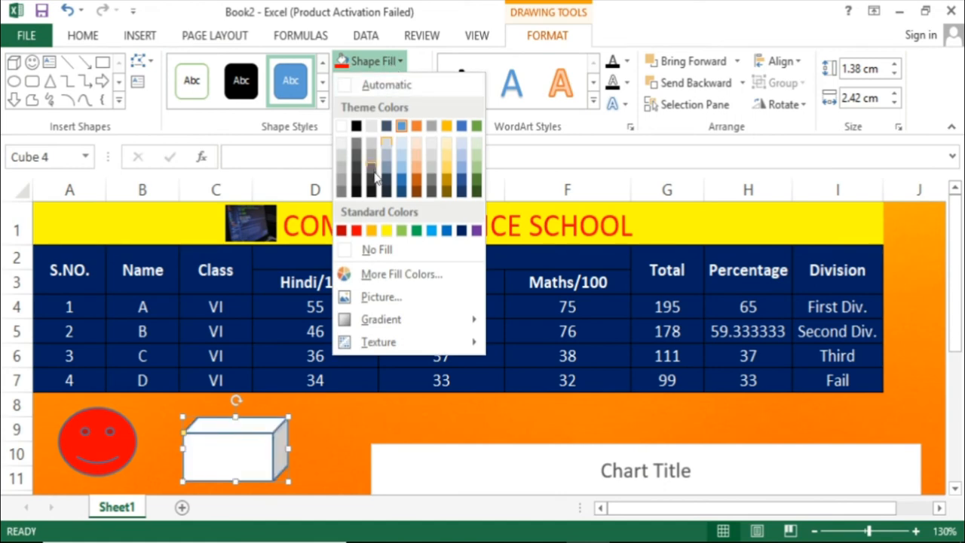
pyautogui.click(342, 230)
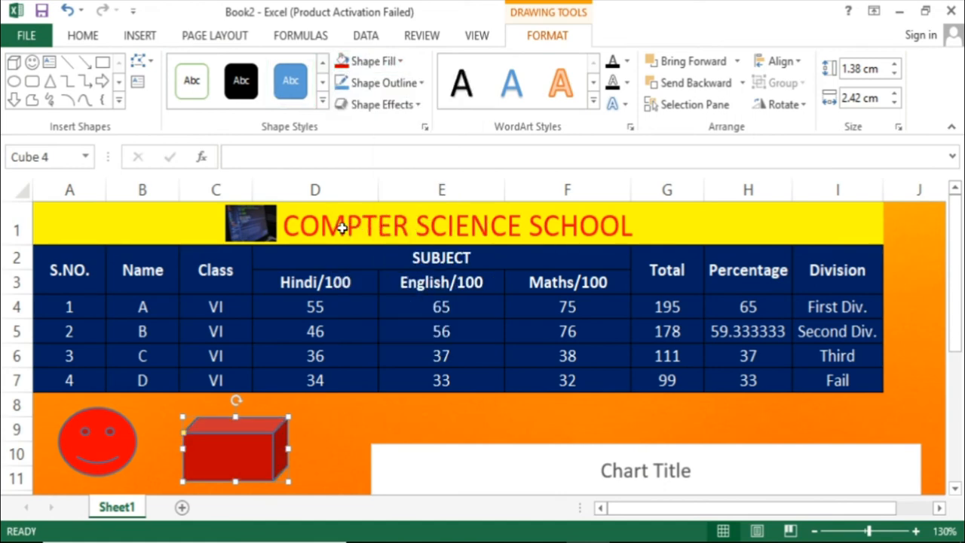
# Step: Fill the cube with a light-variation red gradient that runs from pale at the top to deeper at the bottom
pyautogui.click(401, 64)
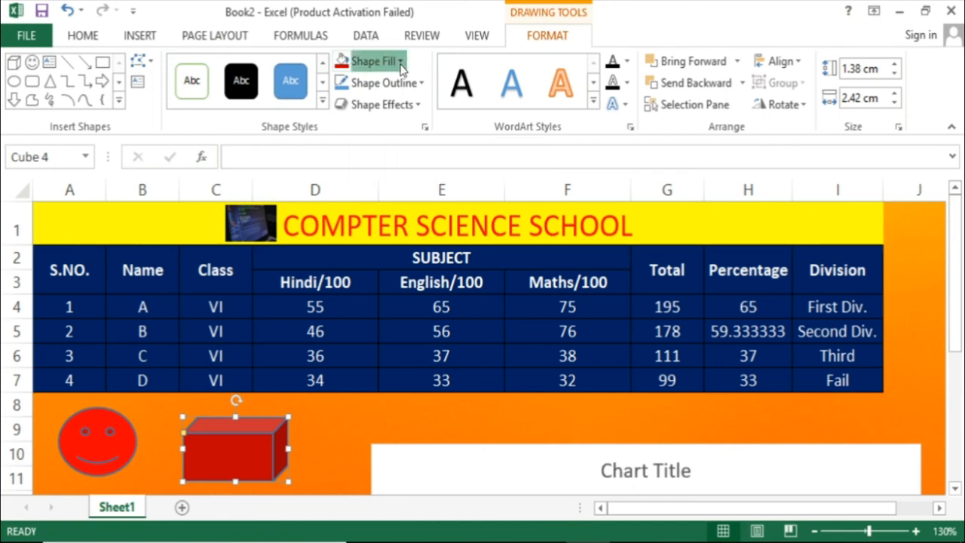
pyautogui.moveTo(413, 322)
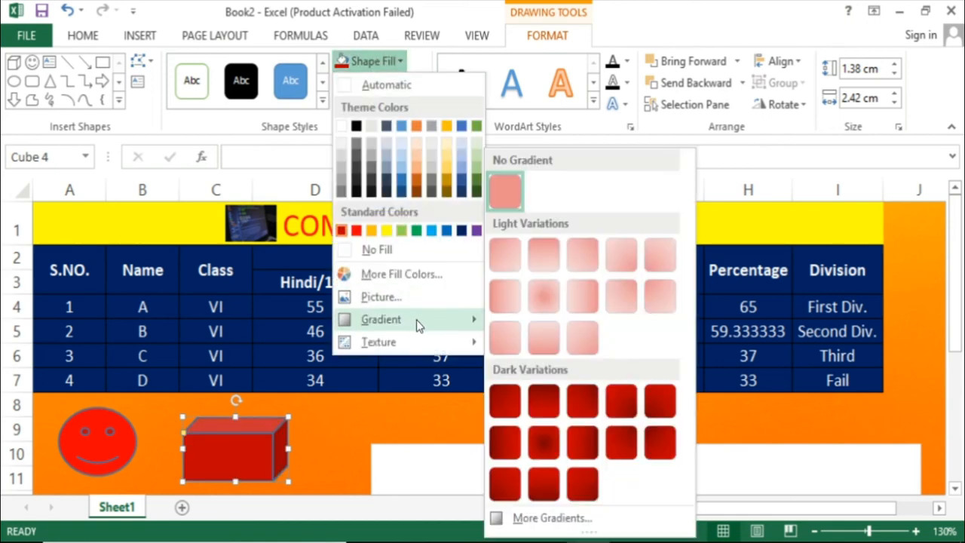
pyautogui.click(556, 342)
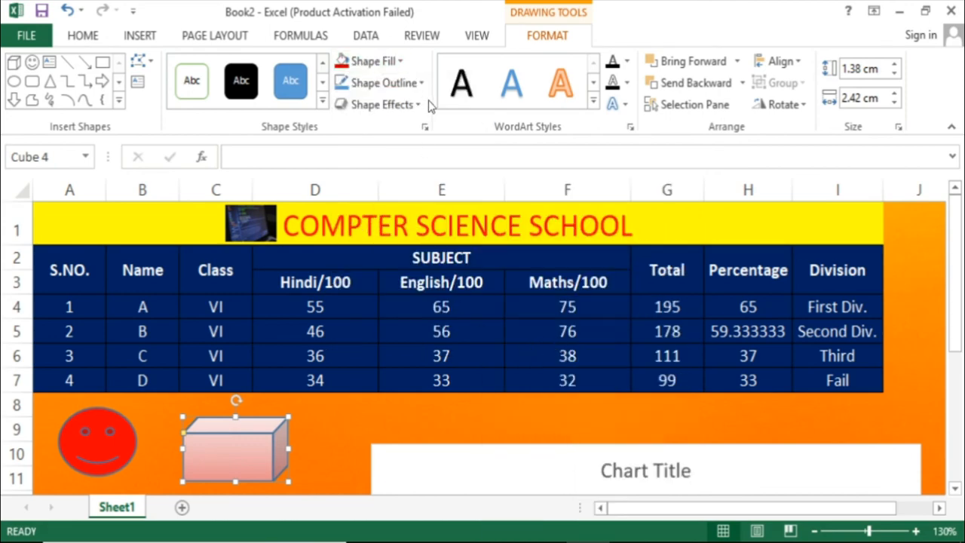
pyautogui.click(349, 424)
pyautogui.scroll(-1, 350, 431)
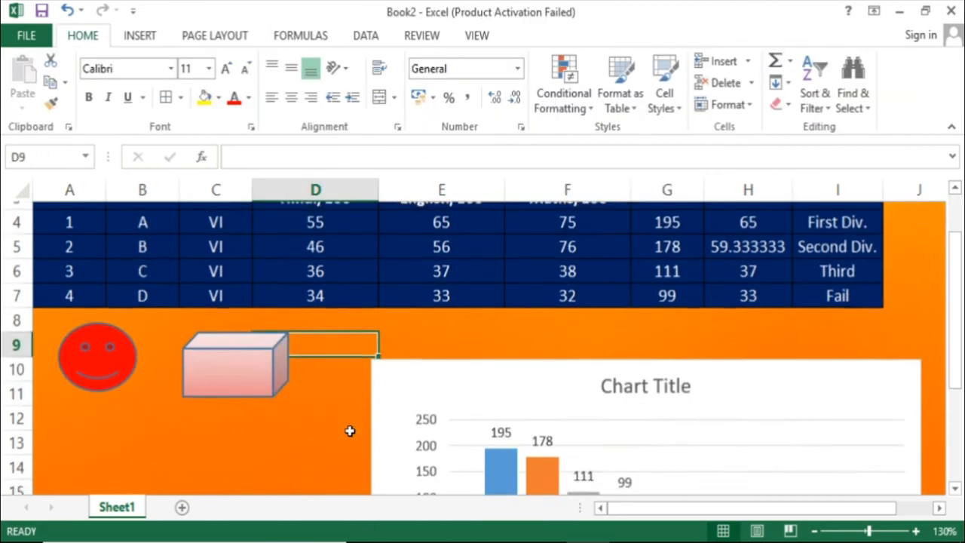
pyautogui.scroll(1, 350, 430)
pyautogui.scroll(-4, 350, 430)
pyautogui.scroll(4, 350, 430)
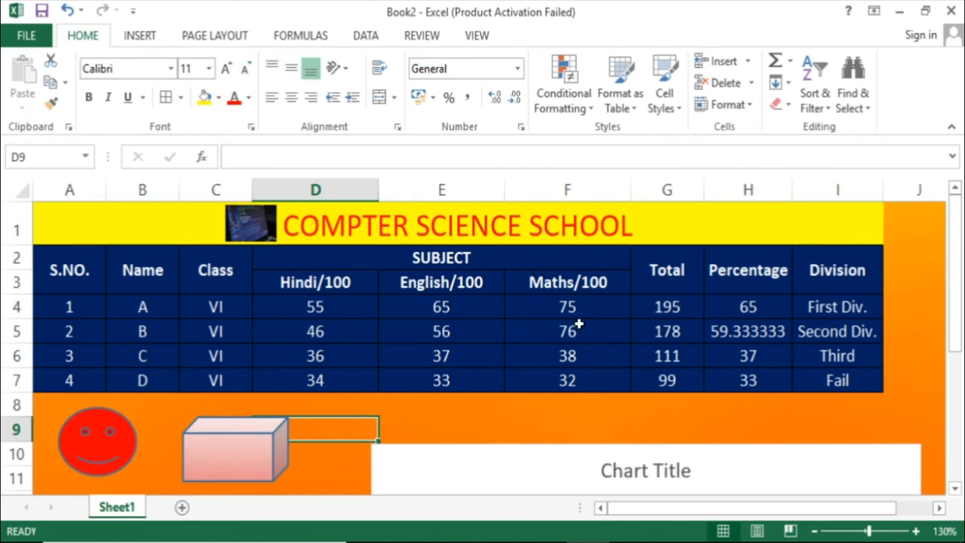
# Step: Sort the student rows A4:I7 by the values in Column H, Smallest to Largest
pyautogui.click(519, 427)
pyautogui.moveTo(62, 301); pyautogui.dragTo(832, 385)
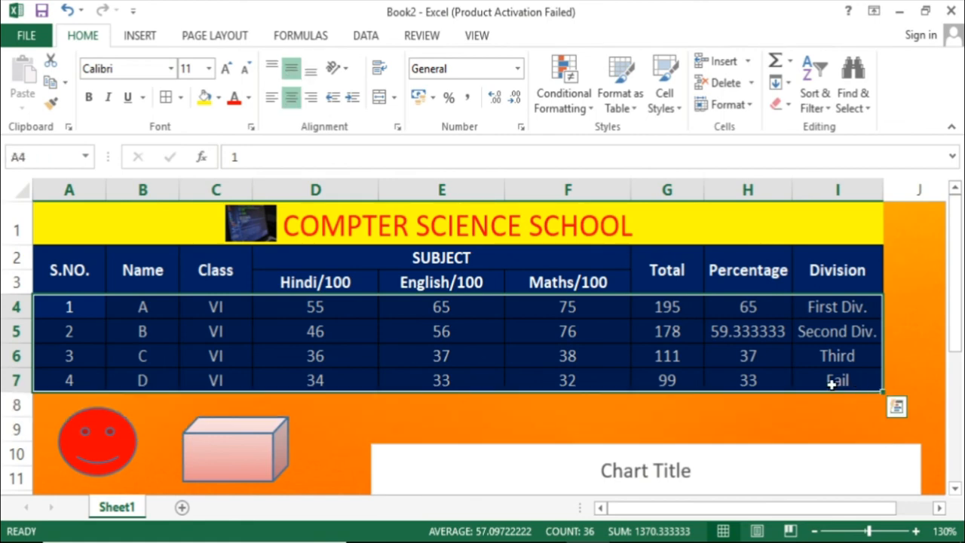
pyautogui.click(821, 111)
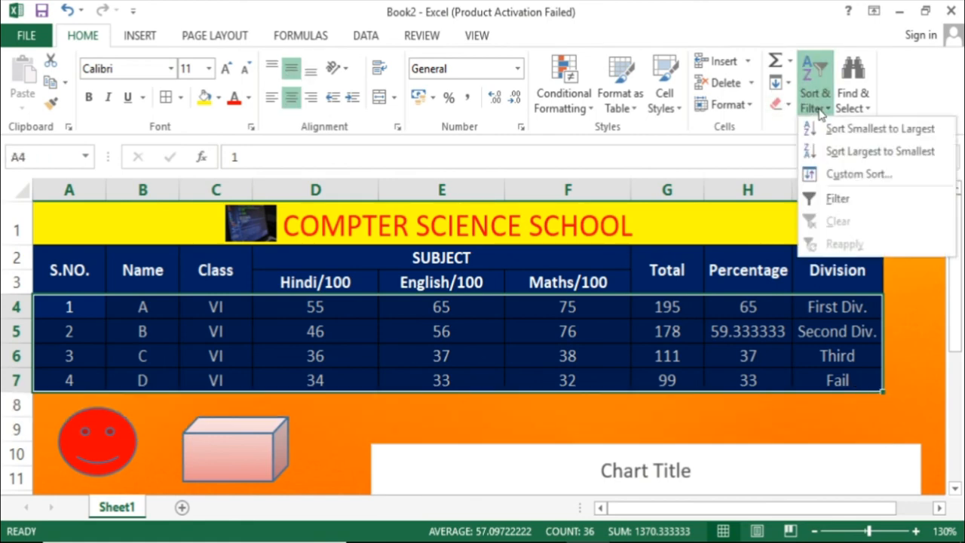
pyautogui.click(816, 174)
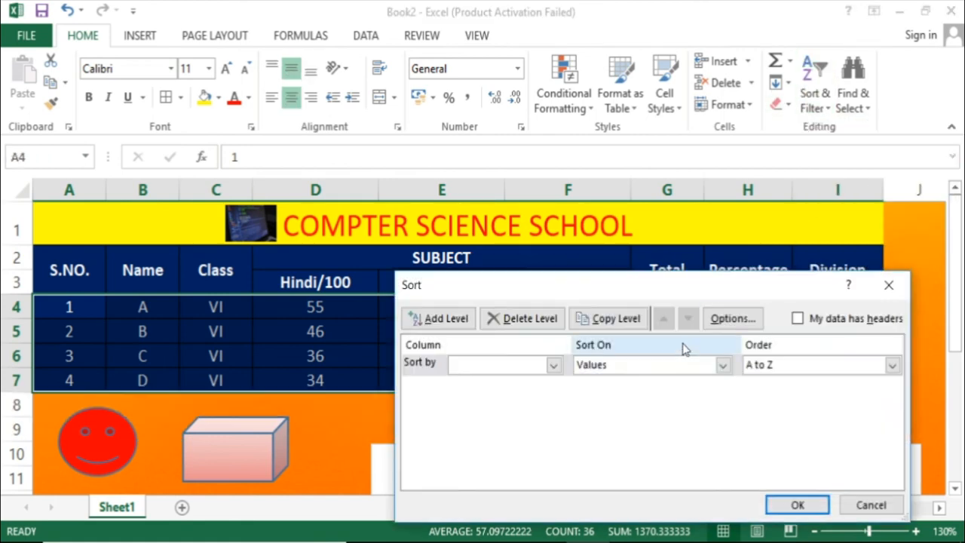
pyautogui.click(553, 364)
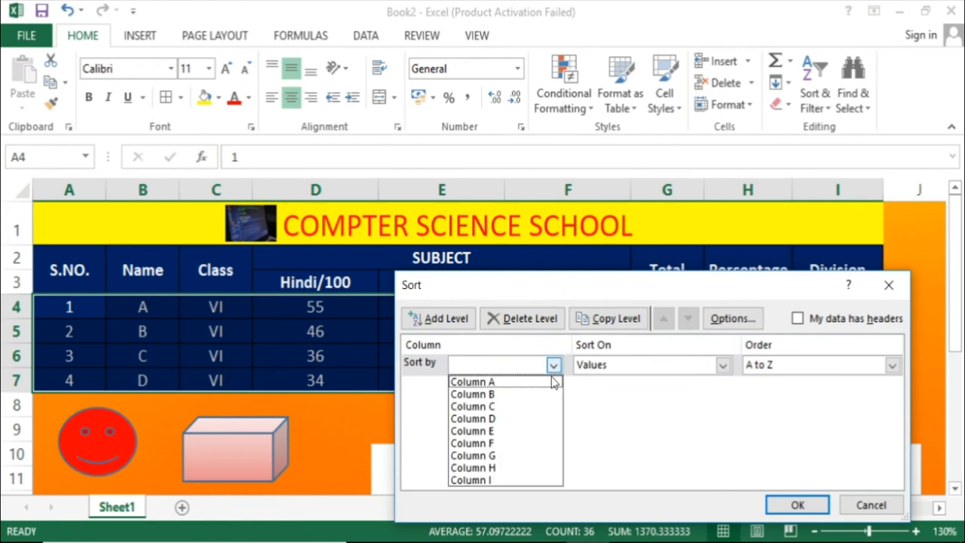
pyautogui.click(517, 468)
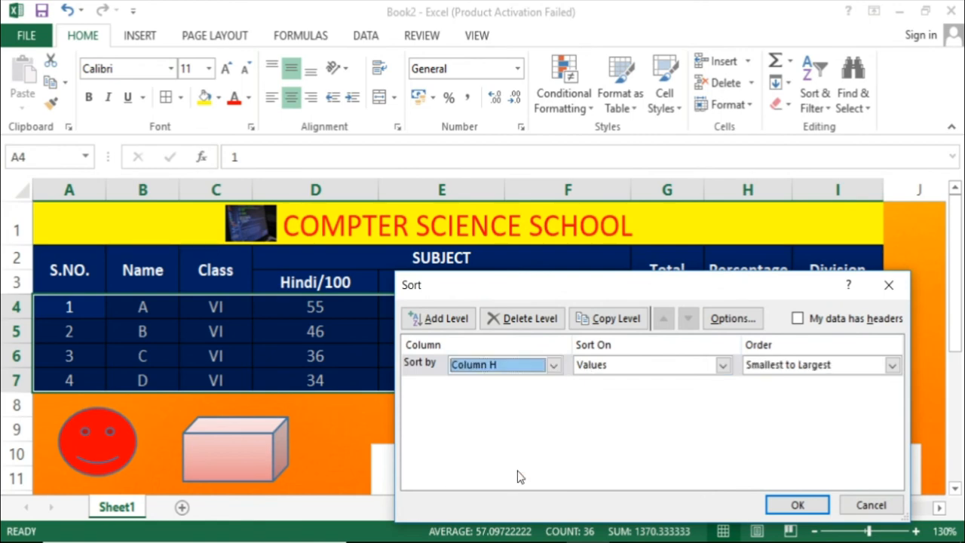
pyautogui.click(798, 505)
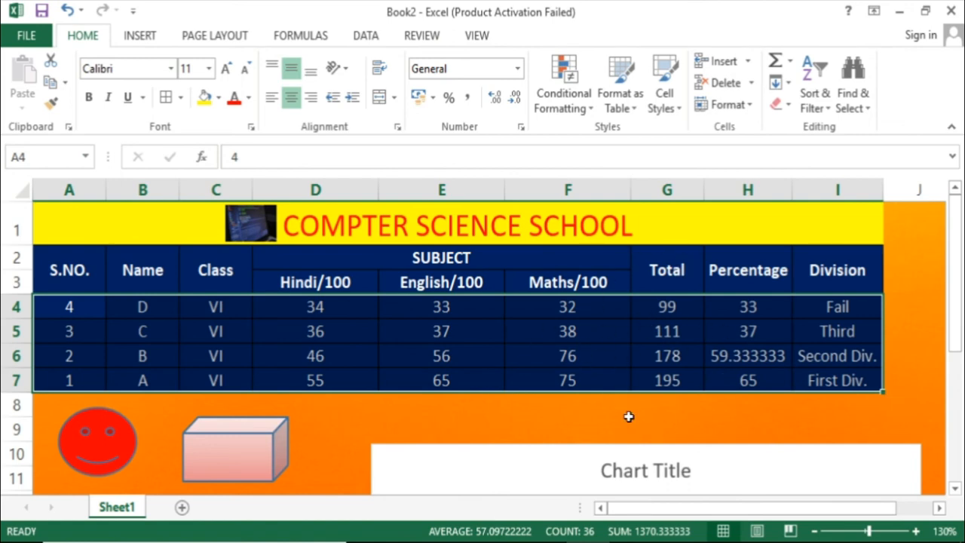
# Step: Add filters to the Total, Percentage and Division header cells
pyautogui.click(834, 448)
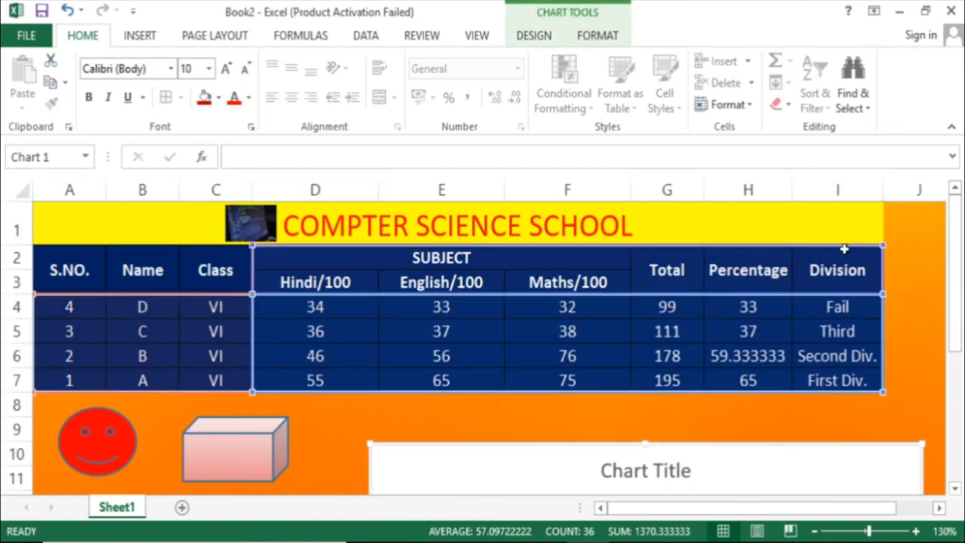
pyautogui.moveTo(847, 183); pyautogui.dragTo(599, 201)
pyautogui.click(717, 382)
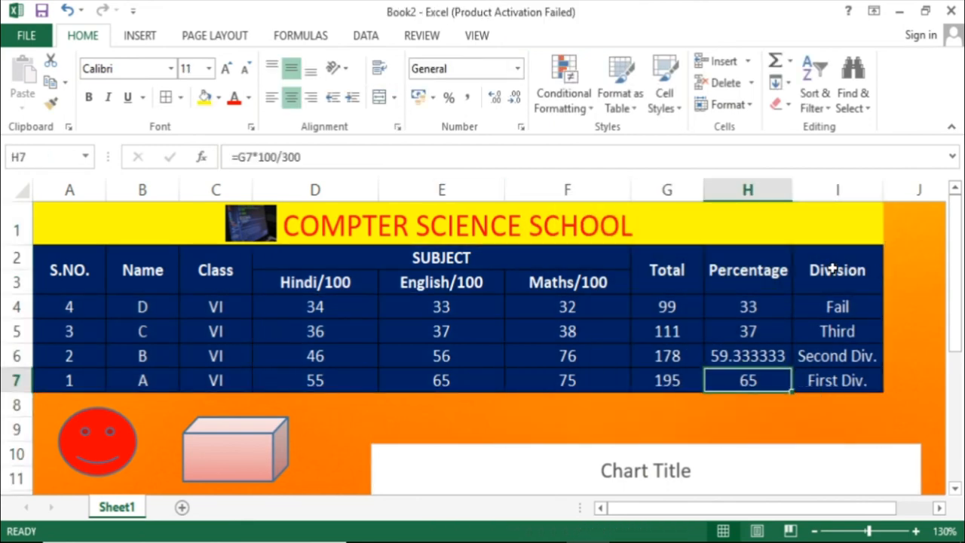
pyautogui.moveTo(832, 269); pyautogui.dragTo(671, 269)
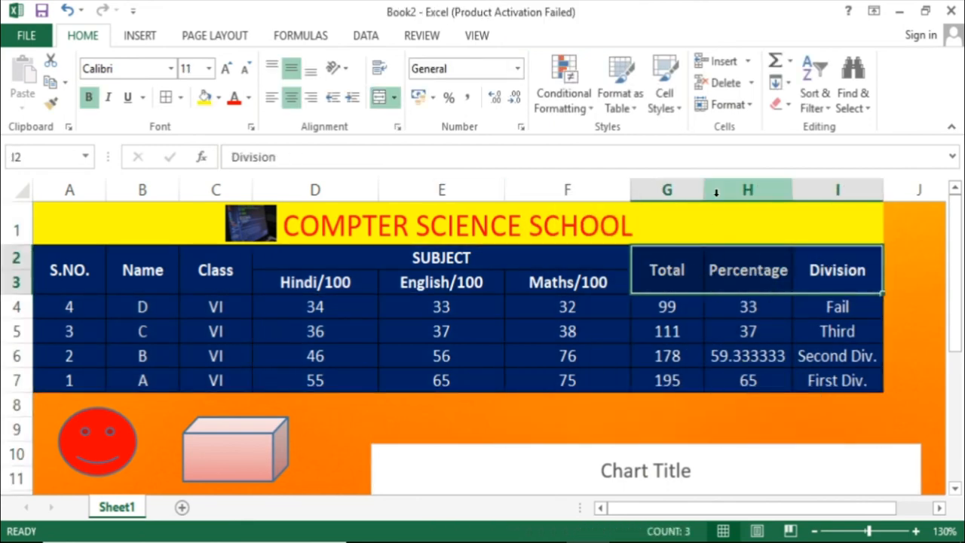
pyautogui.click(828, 110)
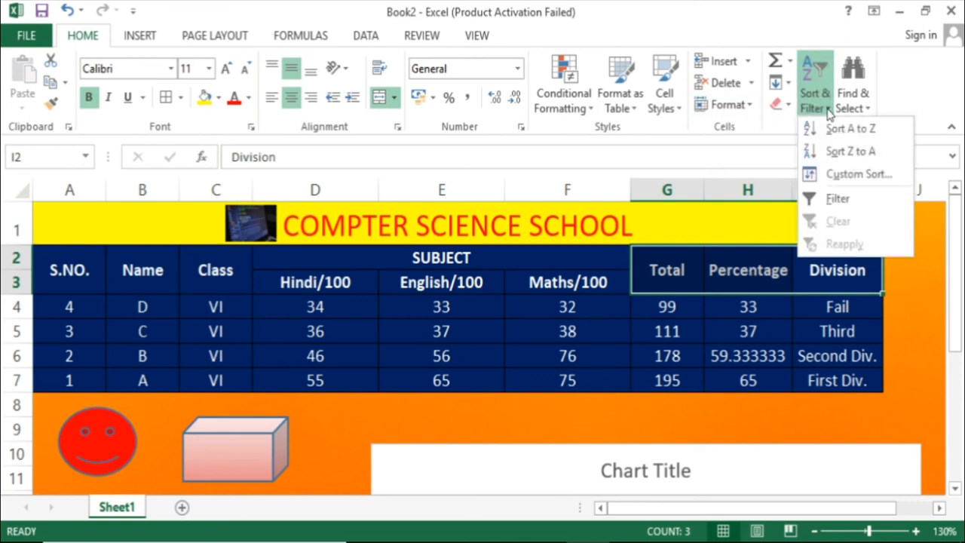
pyautogui.click(837, 200)
pyautogui.click(780, 361)
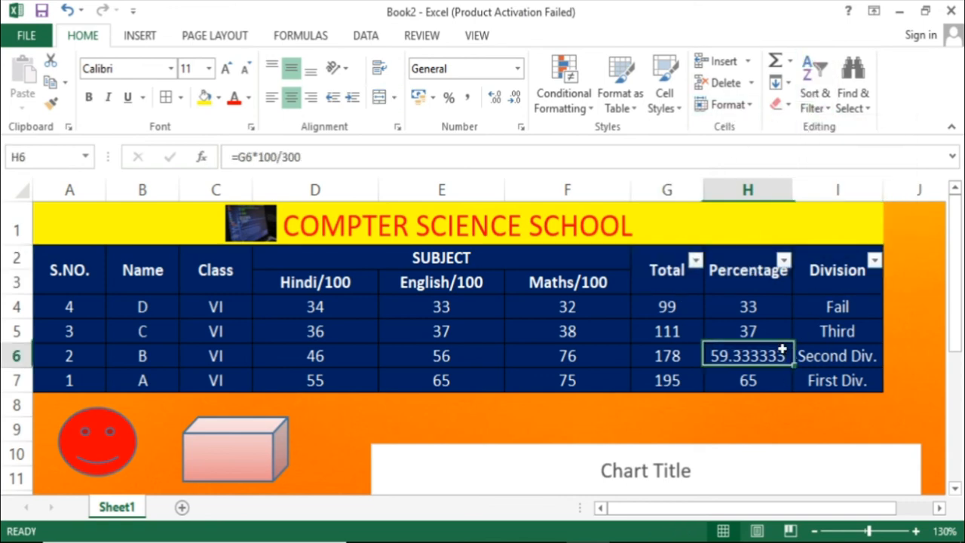
# Step: Filter the Total column to show only the values 99 and 111, and check the table and chart
pyautogui.click(696, 261)
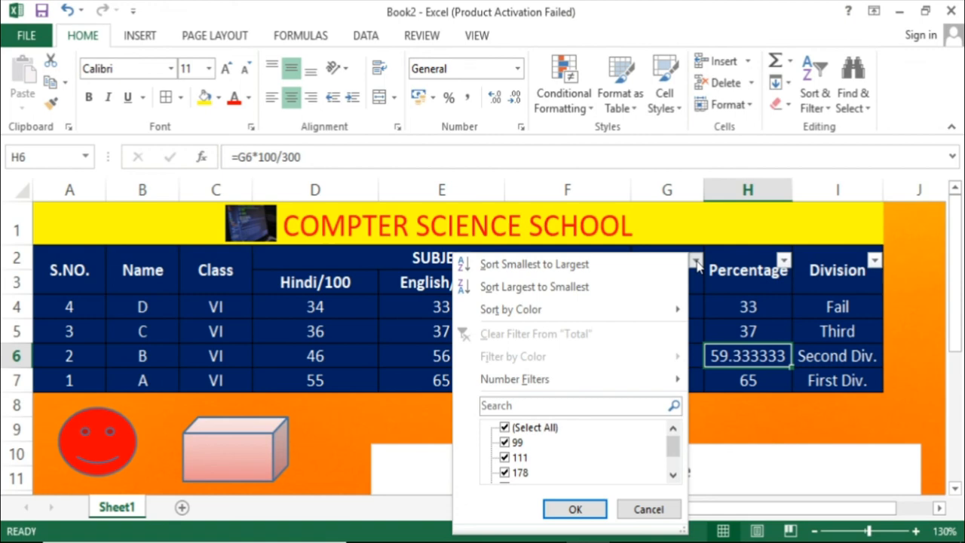
pyautogui.click(504, 429)
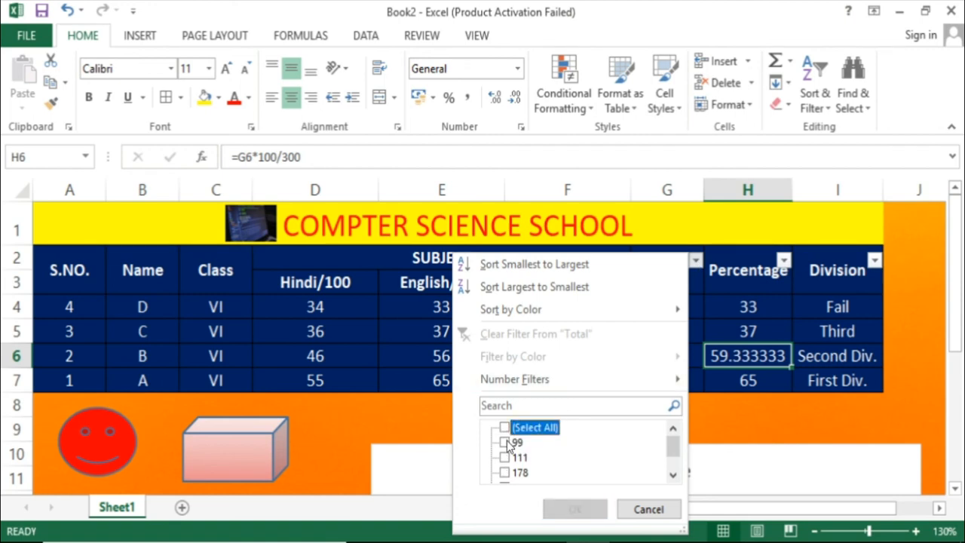
pyautogui.click(505, 442)
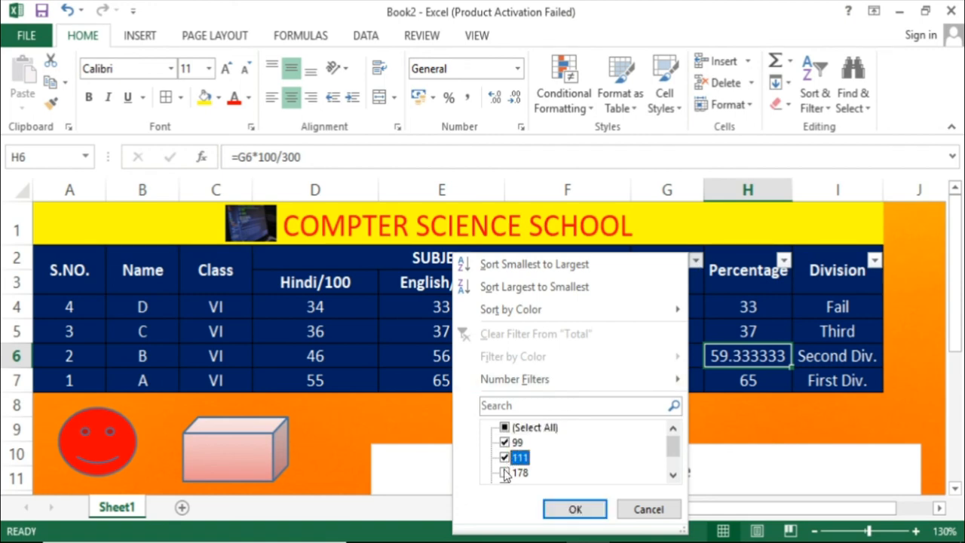
pyautogui.click(570, 509)
pyautogui.click(874, 405)
pyautogui.scroll(-1, 875, 351)
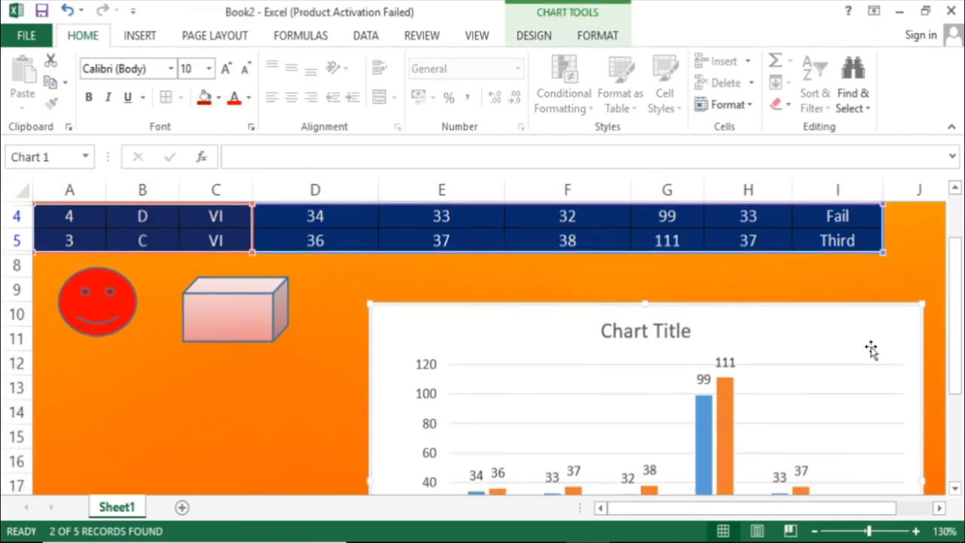
pyautogui.scroll(1, 870, 347)
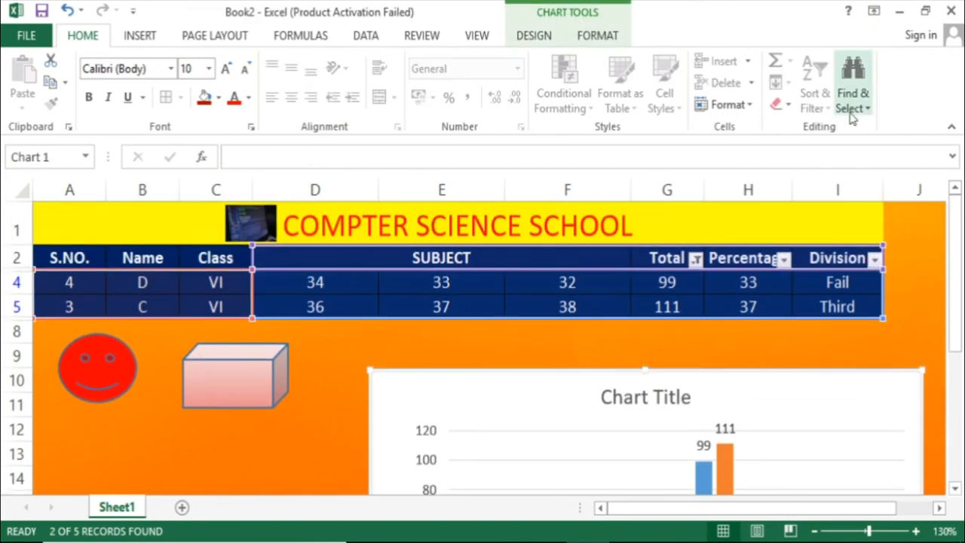
# Step: Remove the filters from the Total, Percentage and Division headers so that all student rows are shown
pyautogui.click(769, 312)
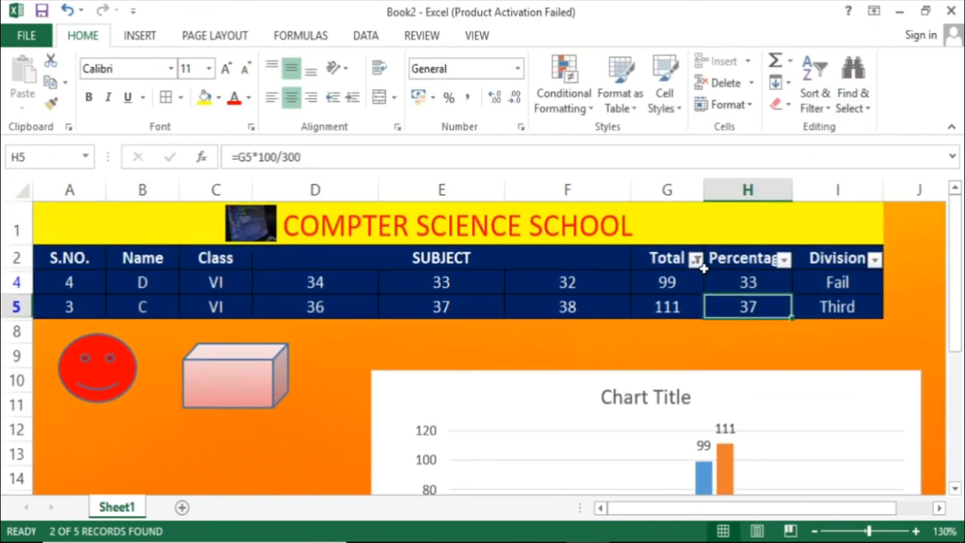
pyautogui.moveTo(700, 264); pyautogui.dragTo(821, 259)
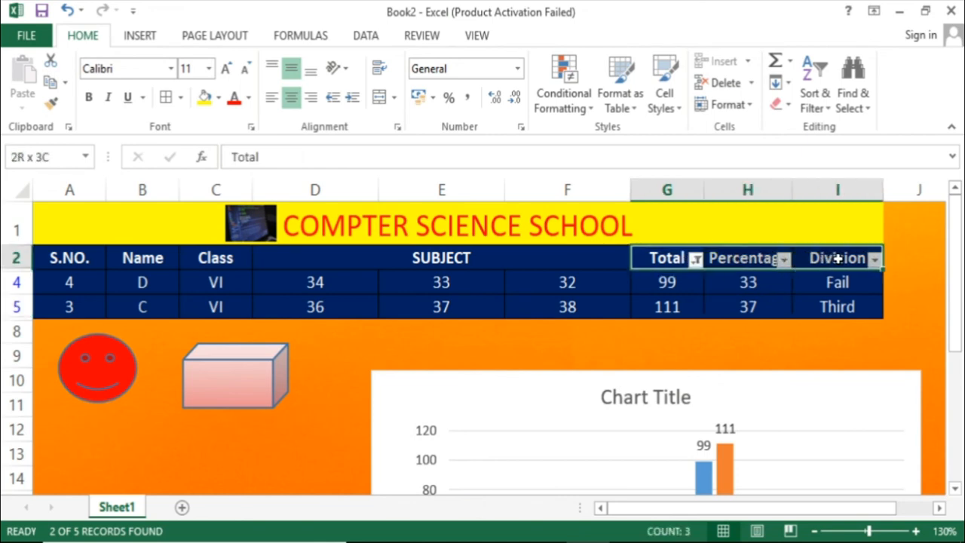
pyautogui.click(824, 111)
pyautogui.click(838, 202)
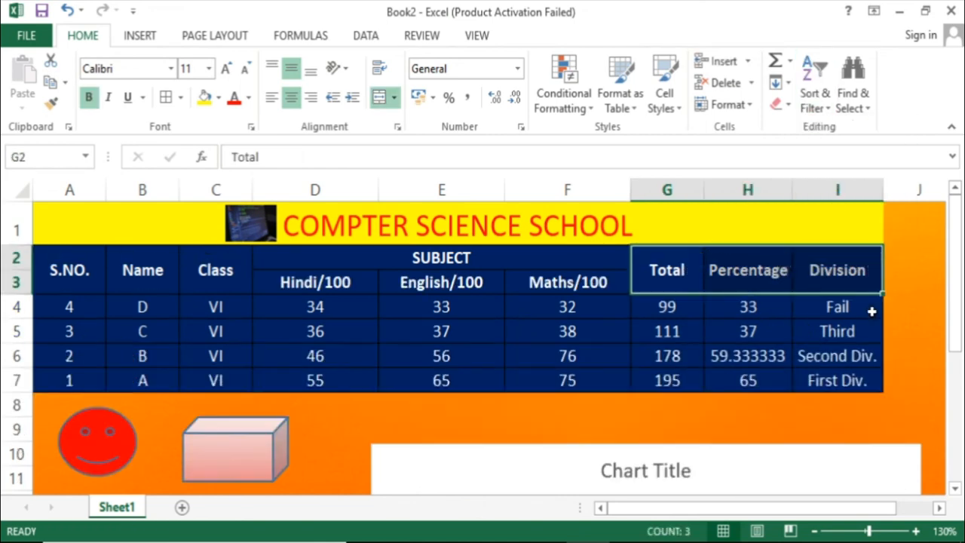
pyautogui.click(908, 285)
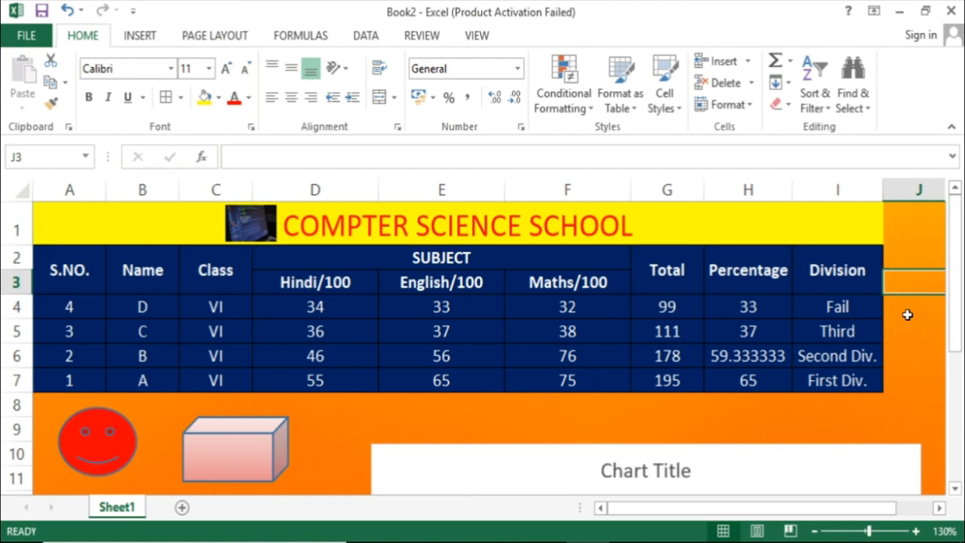